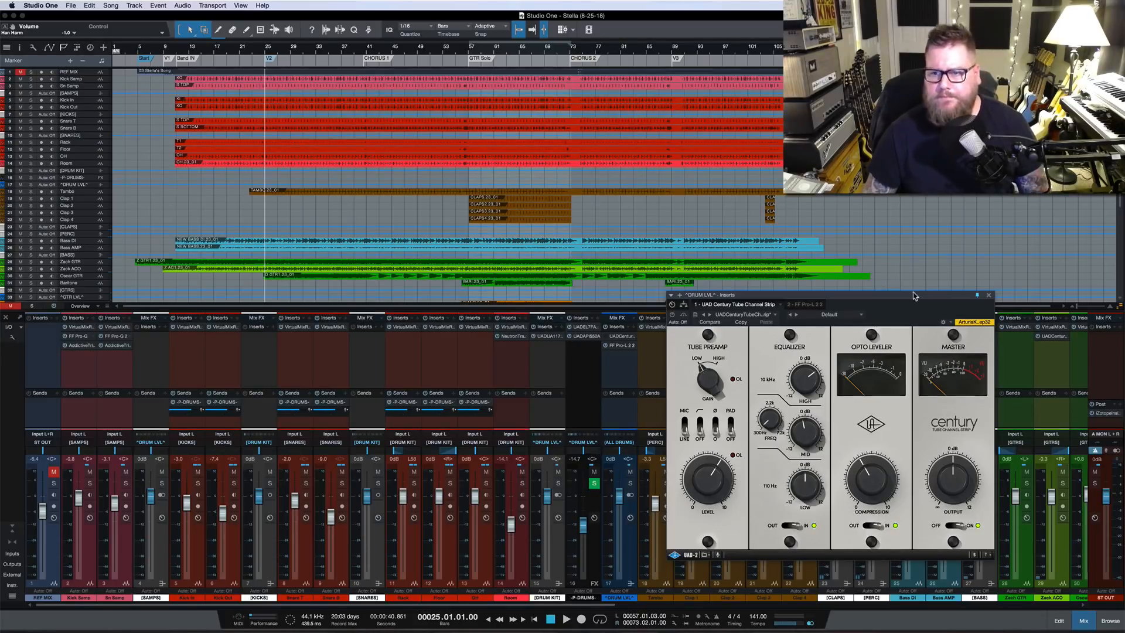
Inspect the FATSO and API 550A inserts on the -P-DRUMS- channel and the 1176 compressor on the [DRUM KIT] bus
{"action": "left_click", "coordinate": [989, 295]}
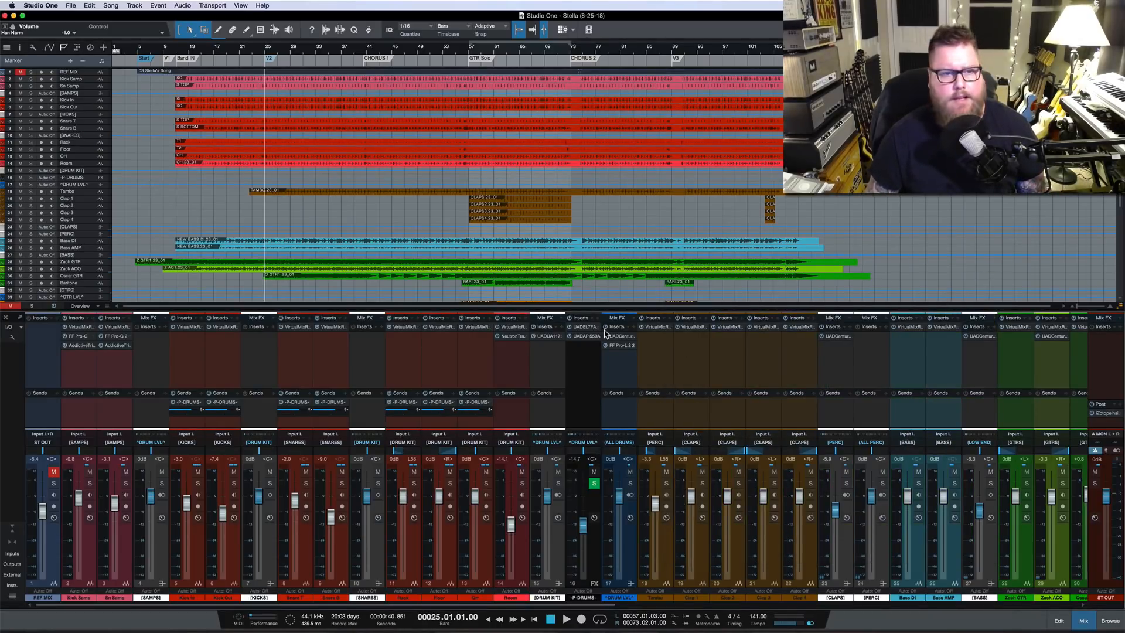
{"action": "scroll", "coordinate": [811, 361], "scroll_direction": "right", "scroll_amount": 2}
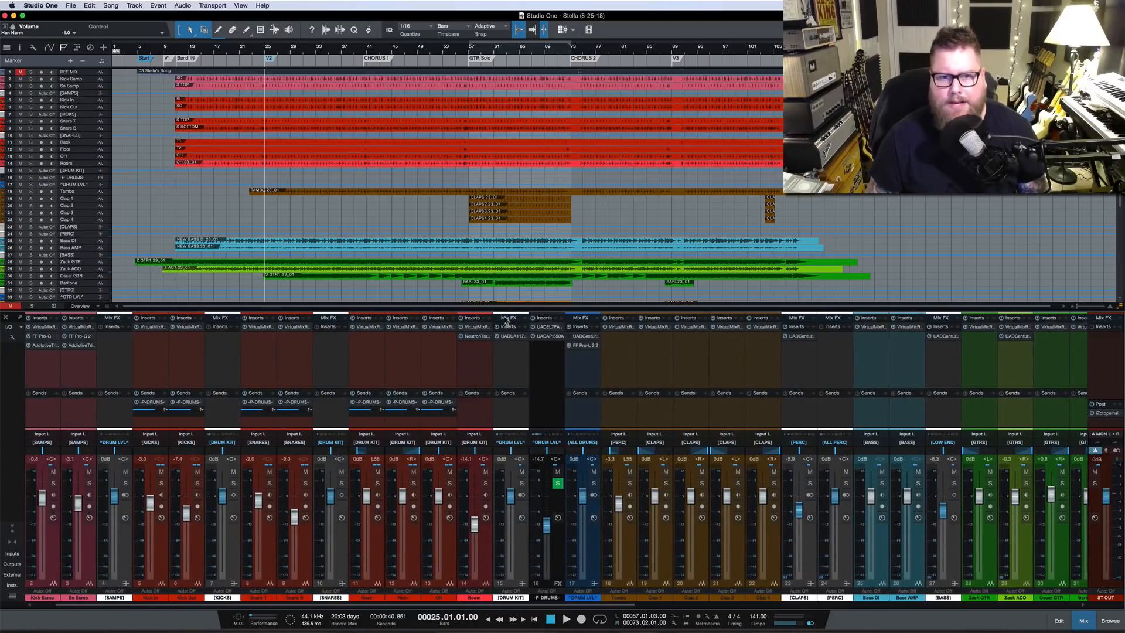
{"action": "left_click", "coordinate": [550, 326]}
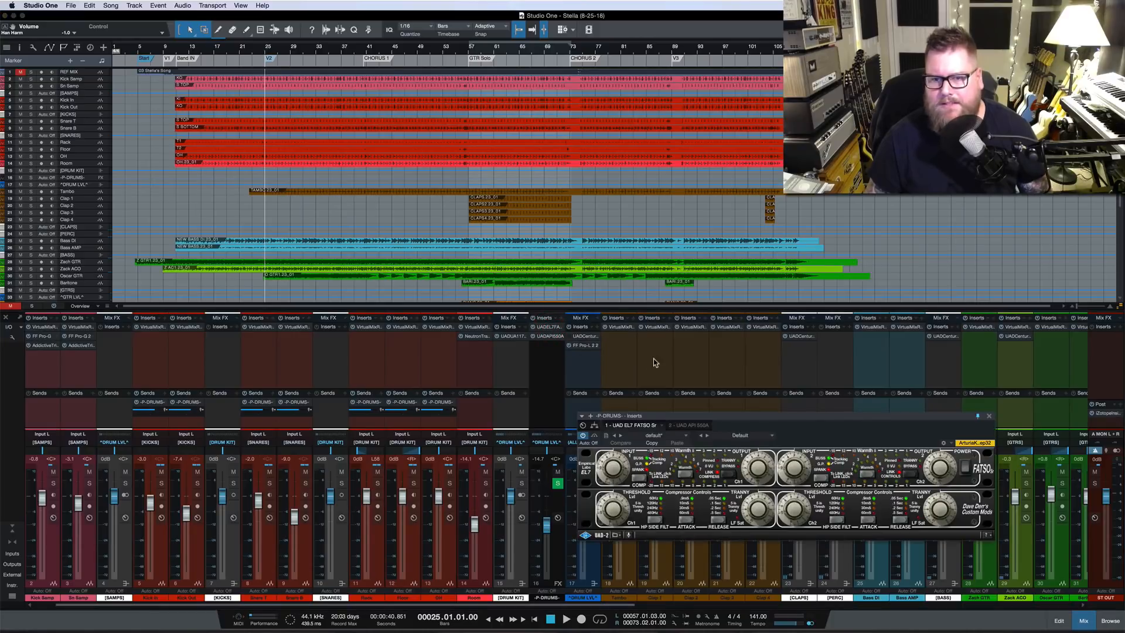
{"action": "left_click", "coordinate": [699, 426]}
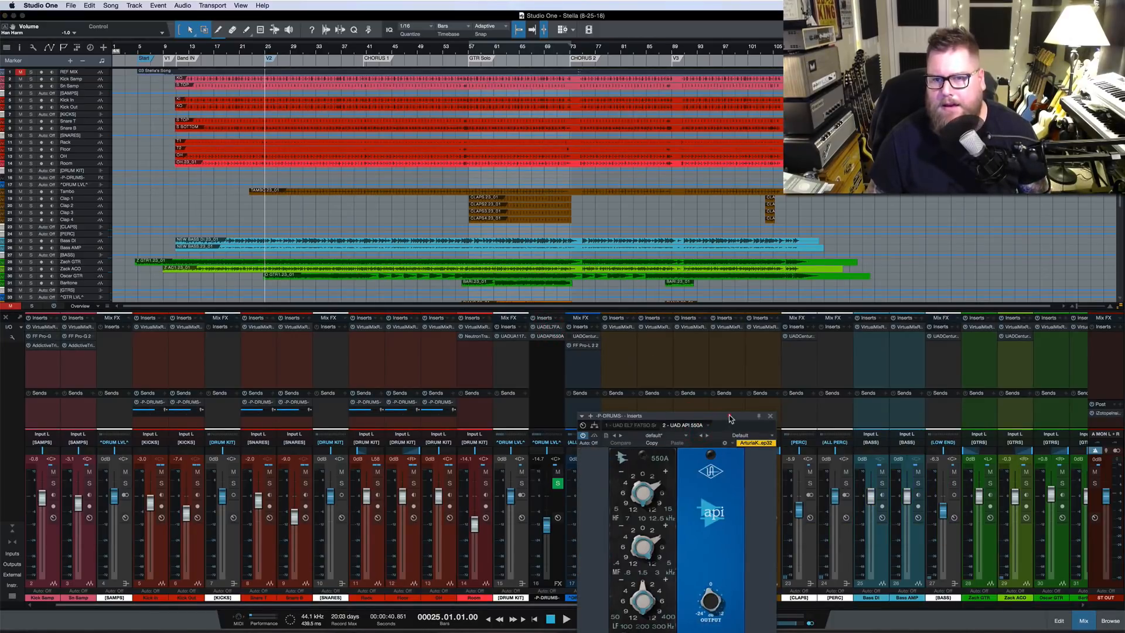
{"action": "left_click_drag", "start_coordinate": [729, 418], "coordinate": [784, 320]}
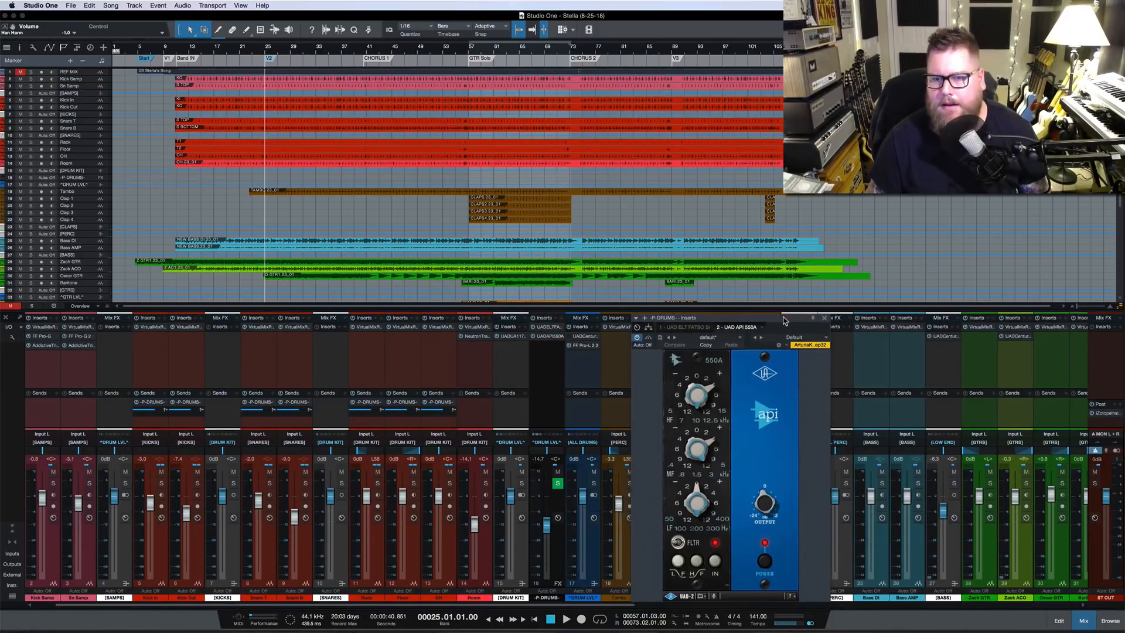
{"action": "left_click", "coordinate": [823, 318]}
{"action": "left_click", "coordinate": [514, 337]}
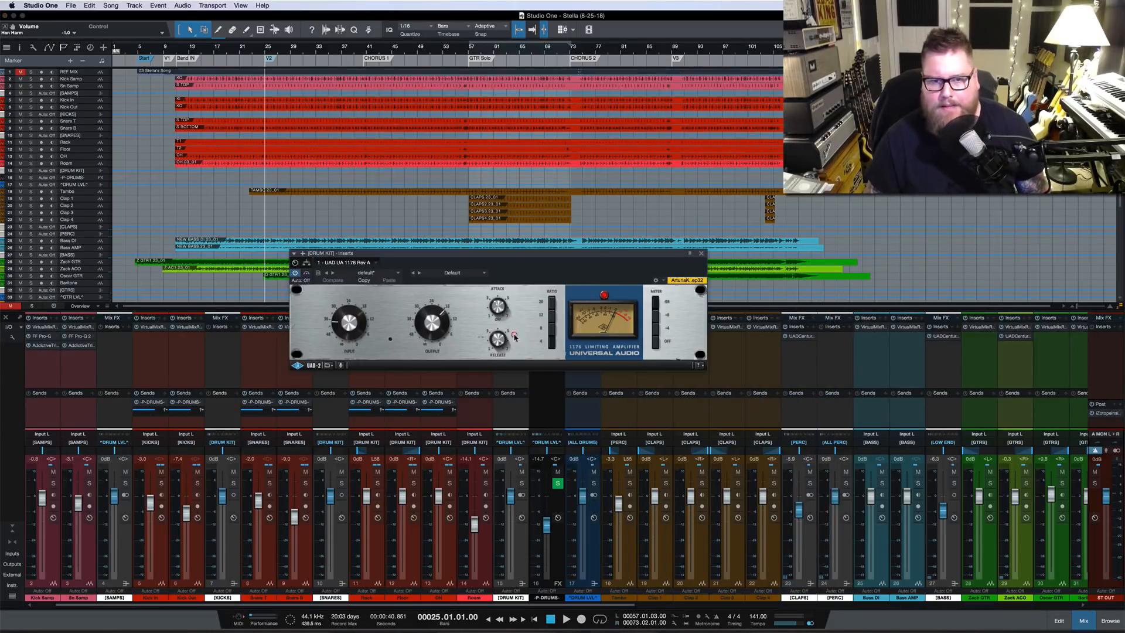
{"action": "left_click", "coordinate": [702, 253]}
Inspect the Virtual Mix Rack on the Piano channel and the API 2500 compressor on the MIX BUSS
{"action": "scroll", "coordinate": [698, 355], "scroll_direction": "right", "scroll_amount": 10}
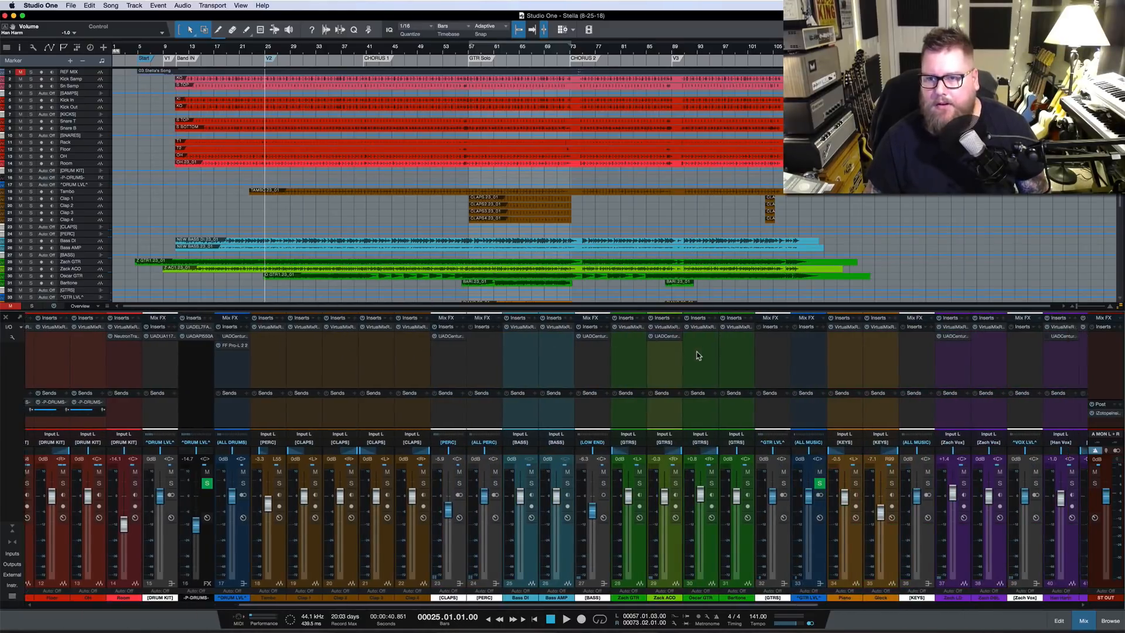
{"action": "scroll", "coordinate": [698, 355], "scroll_direction": "right", "scroll_amount": 6}
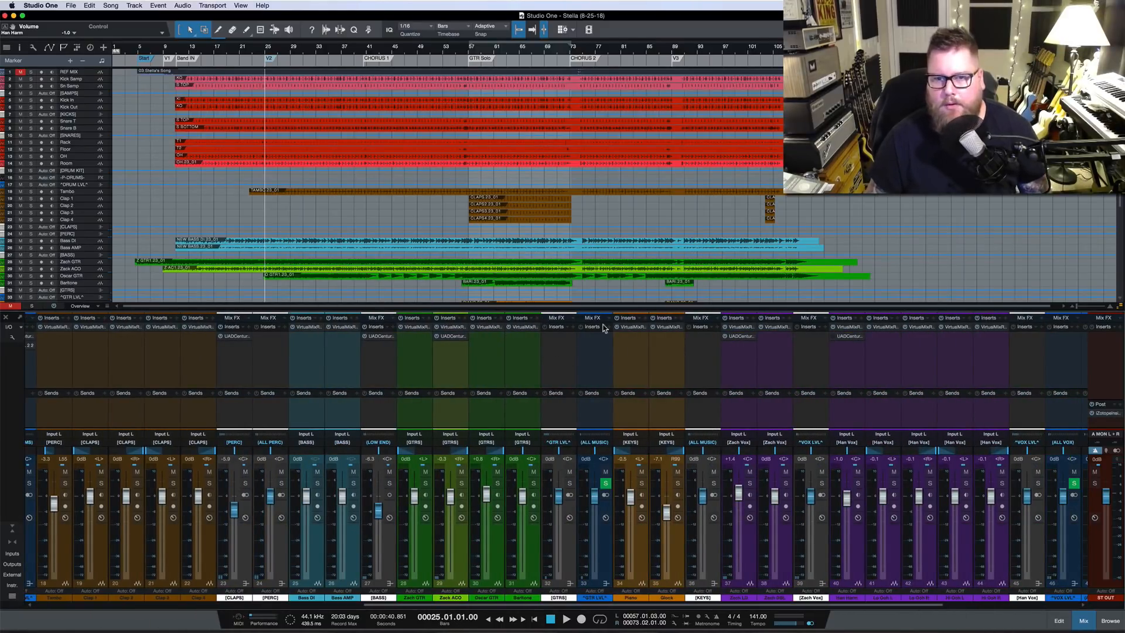
{"action": "left_click", "coordinate": [631, 328]}
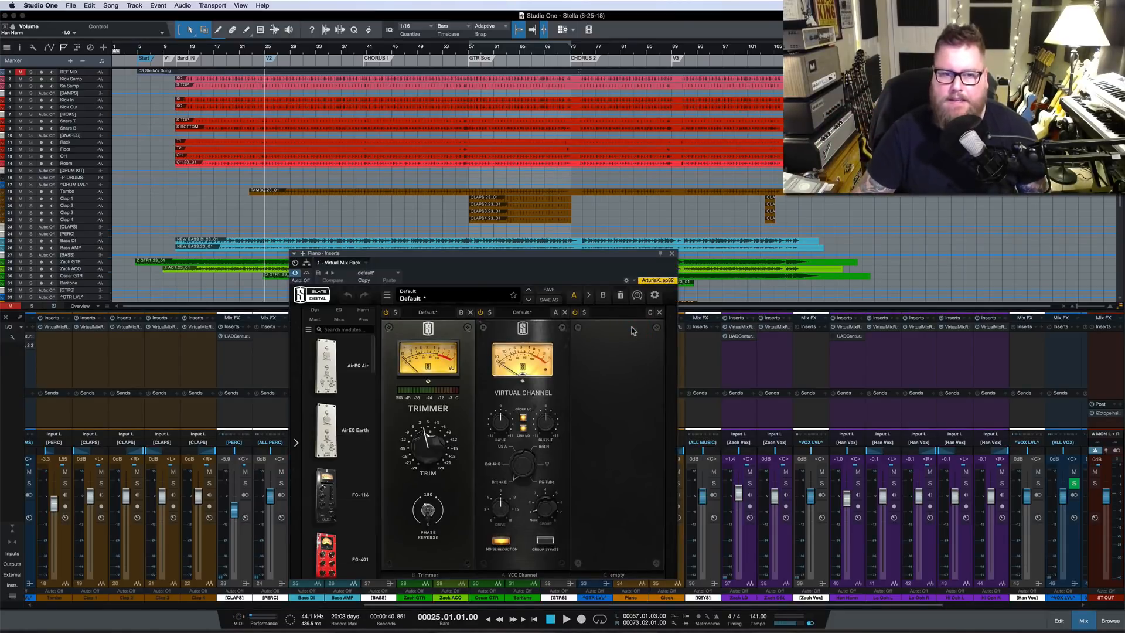
{"action": "left_click", "coordinate": [672, 253]}
{"action": "scroll", "coordinate": [706, 357], "scroll_direction": "right", "scroll_amount": 4}
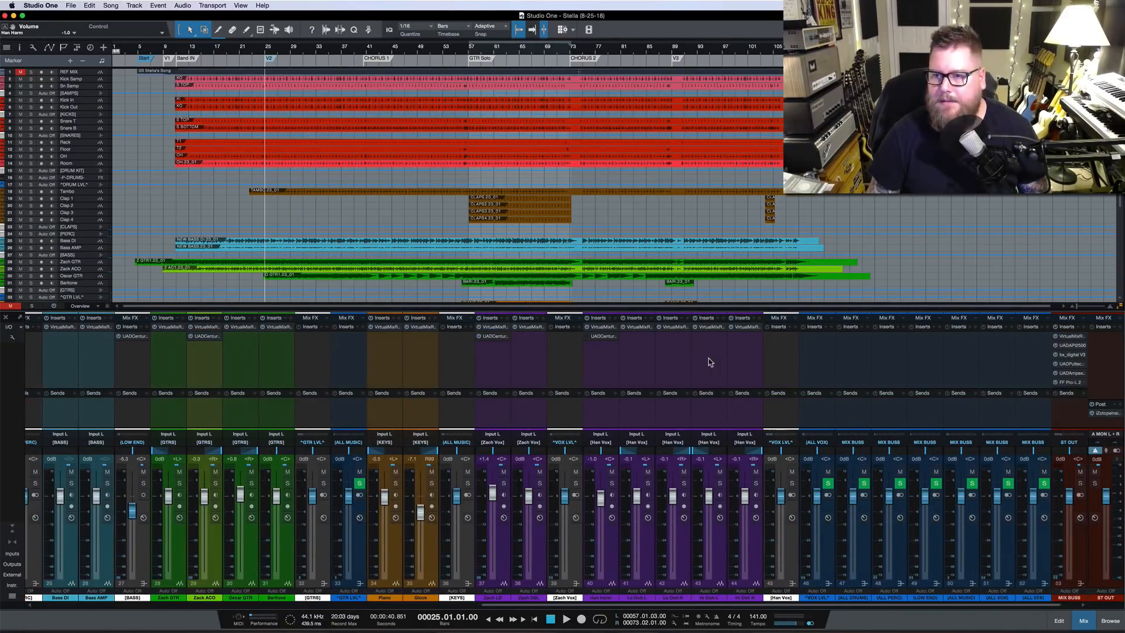
{"action": "double_click", "coordinate": [1072, 346]}
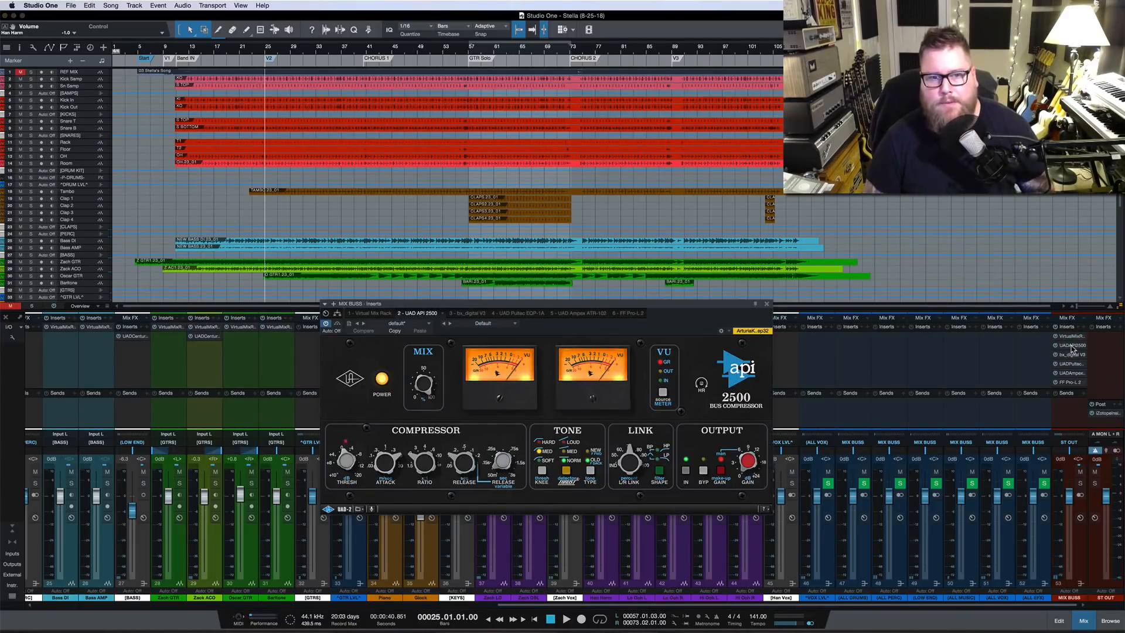
{"action": "left_click", "coordinate": [767, 305]}
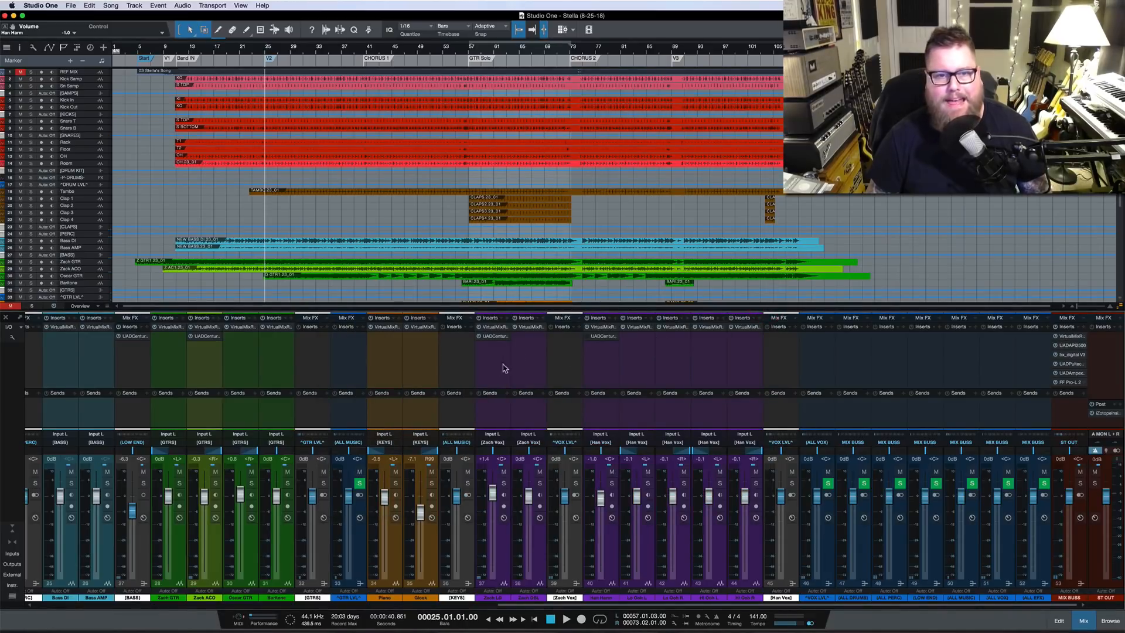
Play the song from bar 25 and lower the first purple lead vocal channel's fader to +1.2 dB
{"action": "scroll", "coordinate": [501, 366], "scroll_direction": "left", "scroll_amount": 5}
{"action": "scroll", "coordinate": [500, 365], "scroll_direction": "left", "scroll_amount": 5}
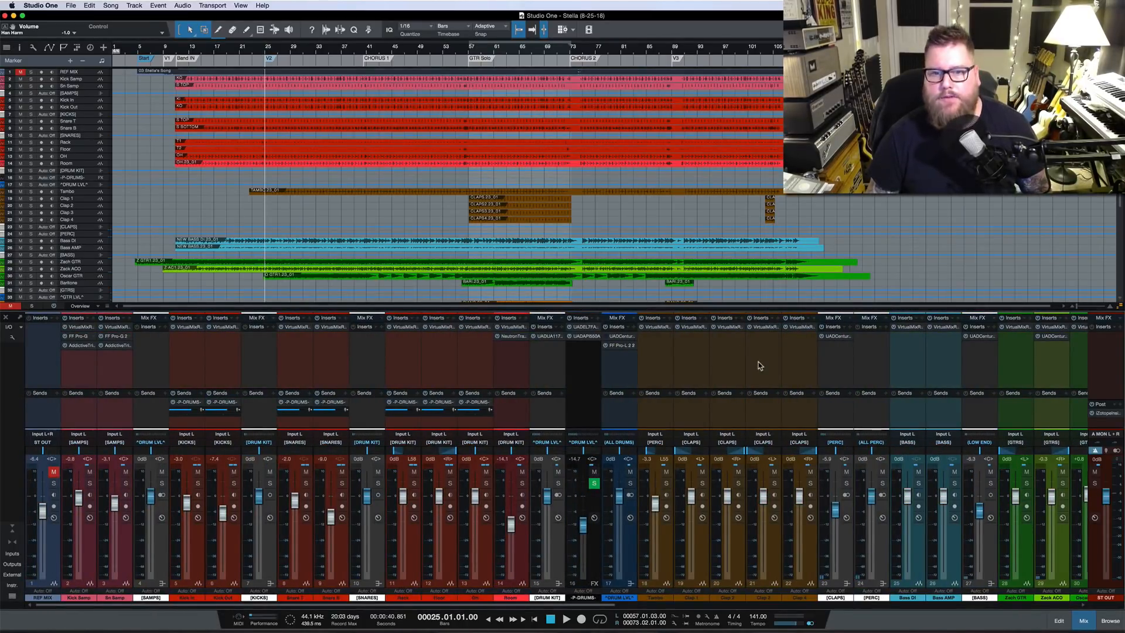
{"action": "scroll", "coordinate": [760, 365], "scroll_direction": "right", "scroll_amount": 1}
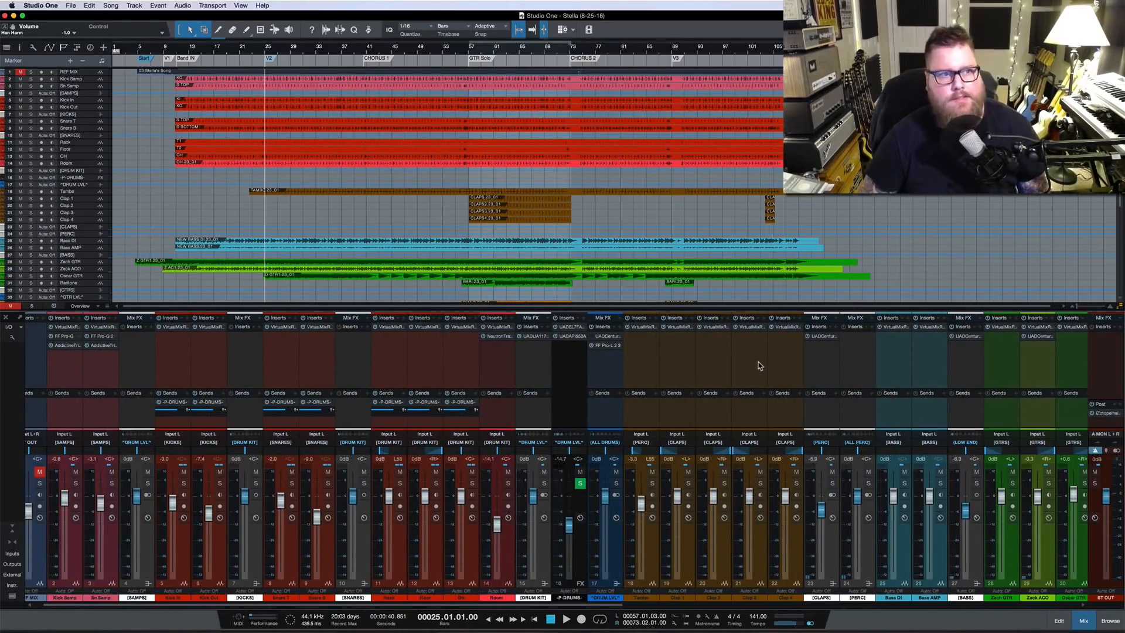
{"action": "key", "text": "space"}
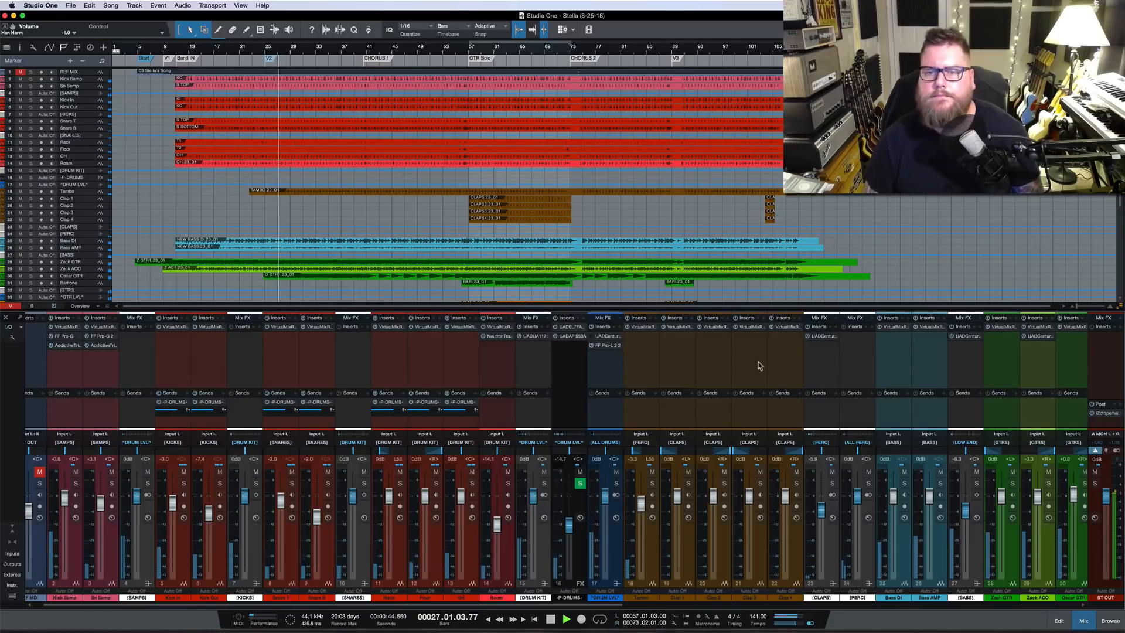
{"action": "scroll", "coordinate": [760, 366], "scroll_direction": "right", "scroll_amount": 2}
{"action": "scroll", "coordinate": [759, 365], "scroll_direction": "right", "scroll_amount": 10}
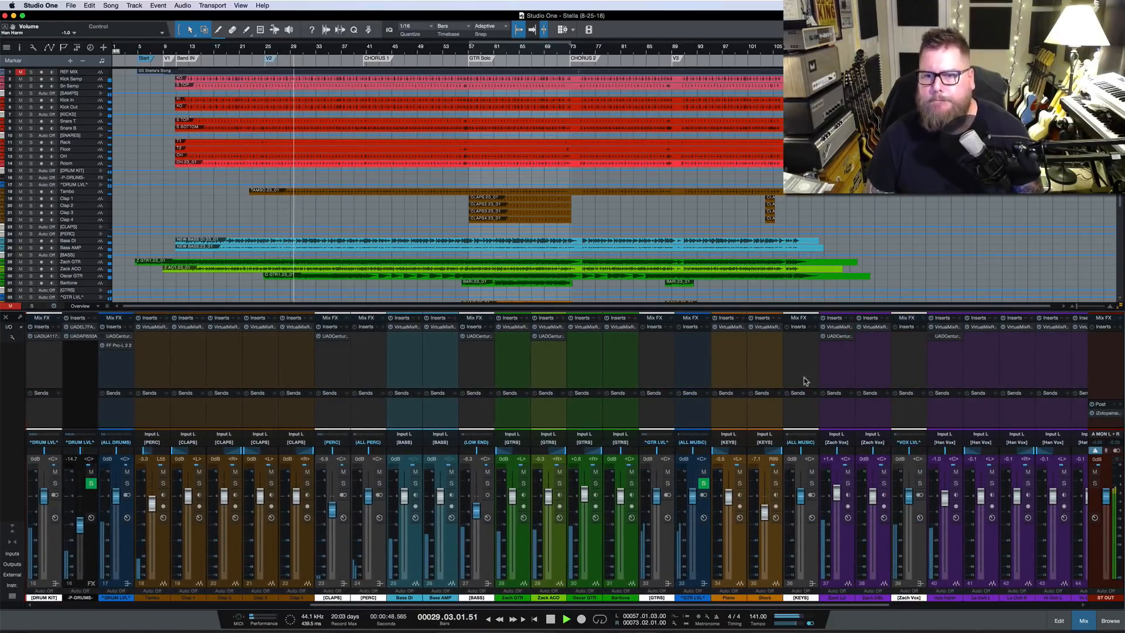
{"action": "scroll", "coordinate": [826, 398], "scroll_direction": "right", "scroll_amount": 1}
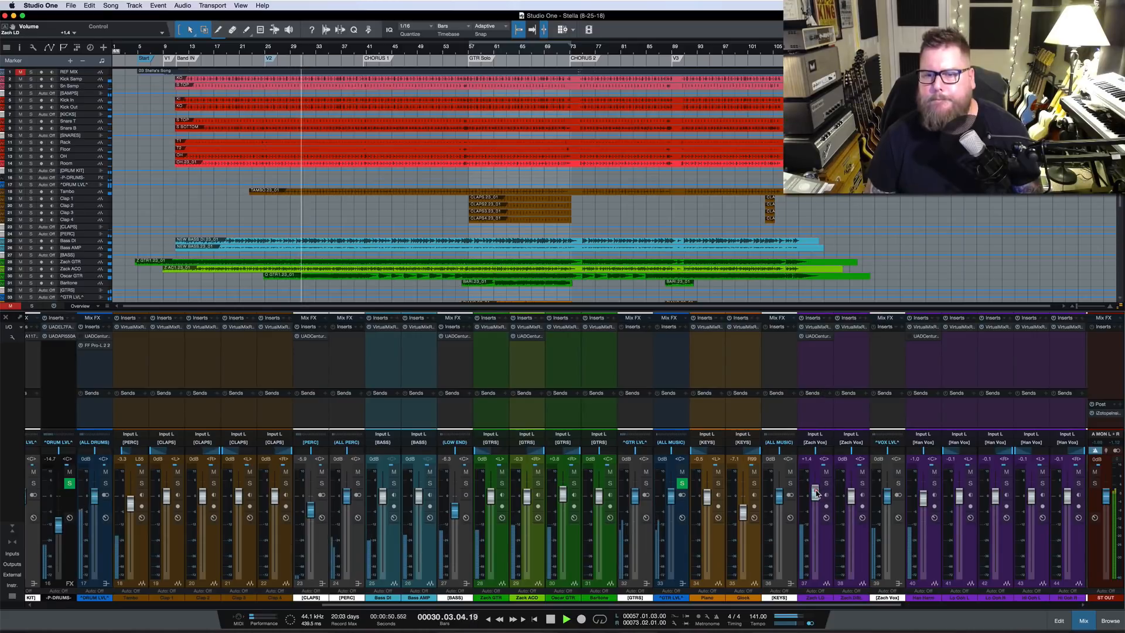
{"action": "left_click_drag", "start_coordinate": [817, 494], "coordinate": [827, 493]}
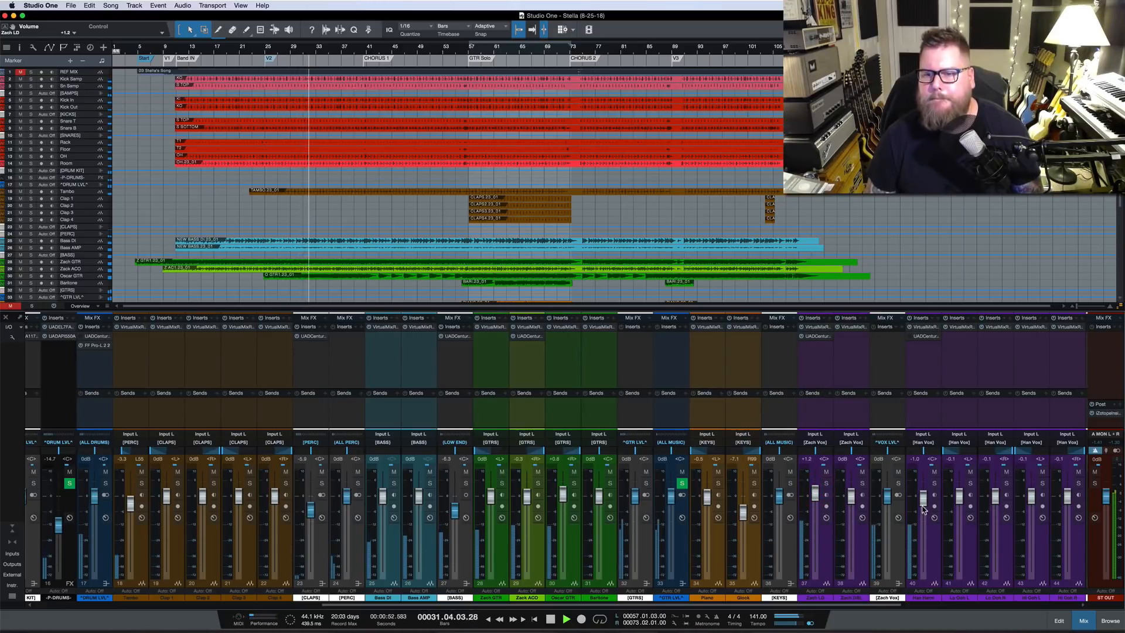
{"action": "left_click_drag", "start_coordinate": [923, 496], "coordinate": [924, 497]}
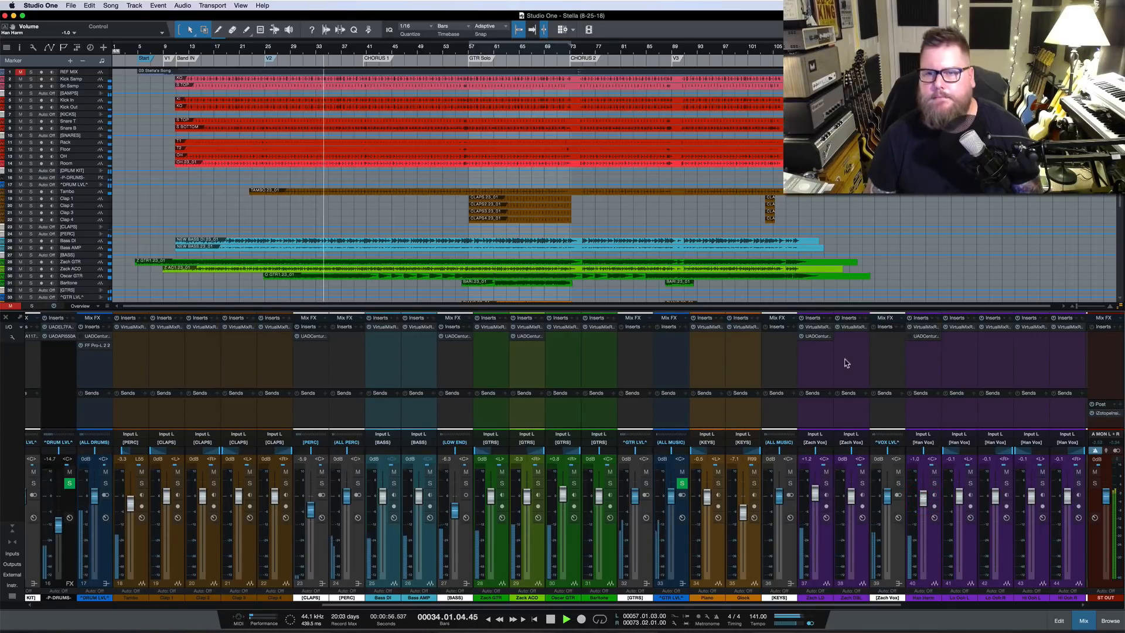
Listen to the full mix through the first chorus while reviewing the vocal, bus, music and drum channels
{"action": "scroll", "coordinate": [846, 363], "scroll_direction": "right", "scroll_amount": 5}
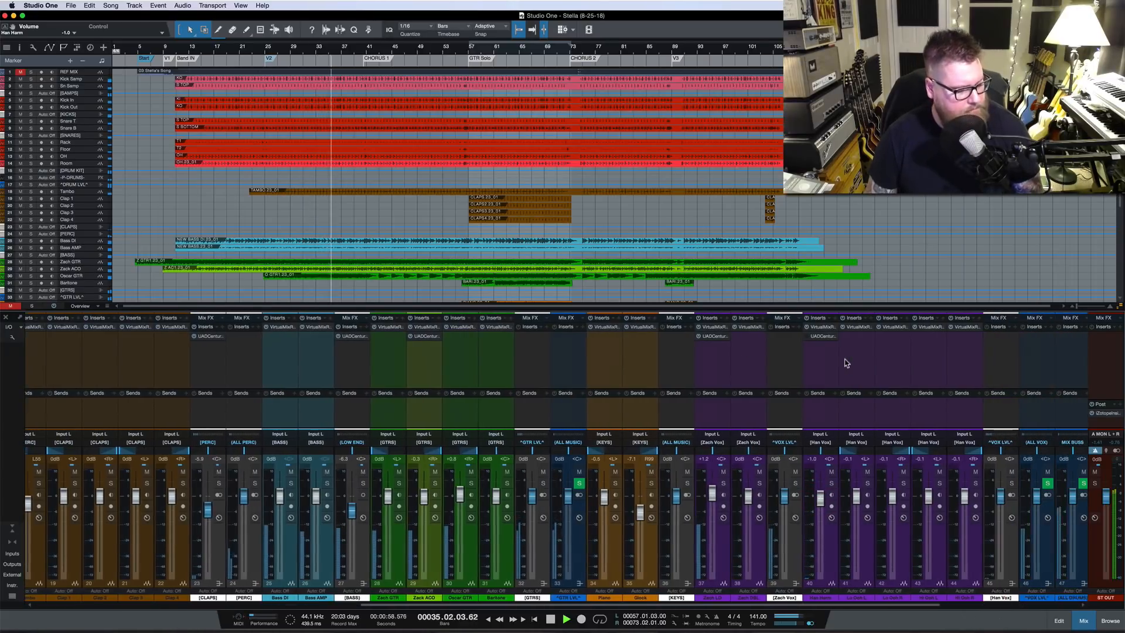
{"action": "scroll", "coordinate": [846, 362], "scroll_direction": "right", "scroll_amount": 4}
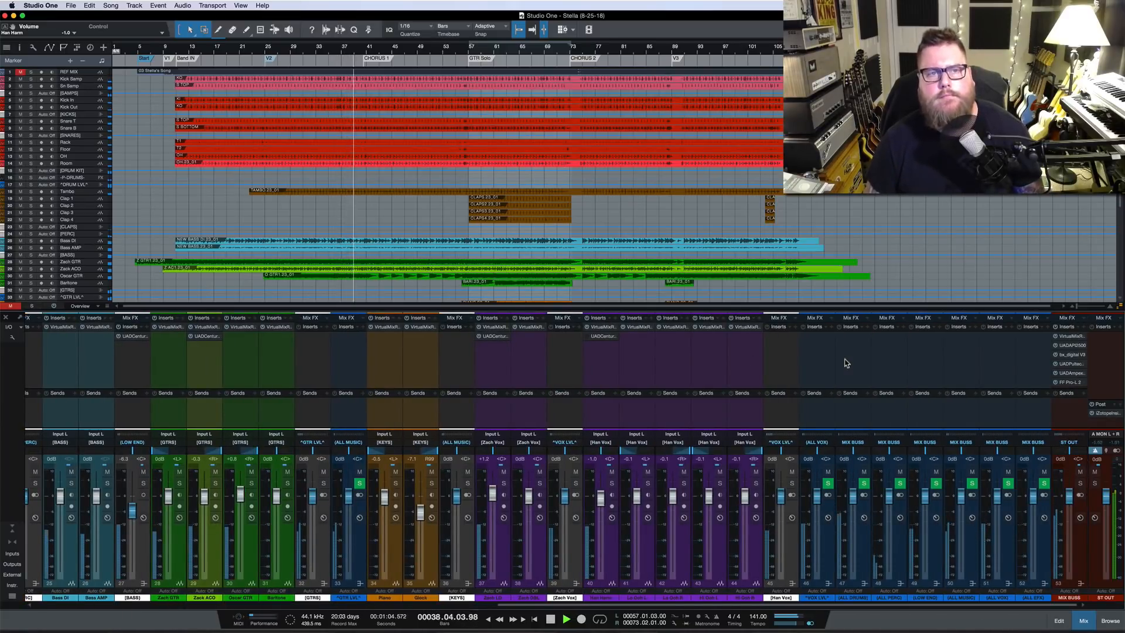
{"action": "scroll", "coordinate": [846, 363], "scroll_direction": "left", "scroll_amount": 3}
{"action": "scroll", "coordinate": [845, 363], "scroll_direction": "left", "scroll_amount": 10}
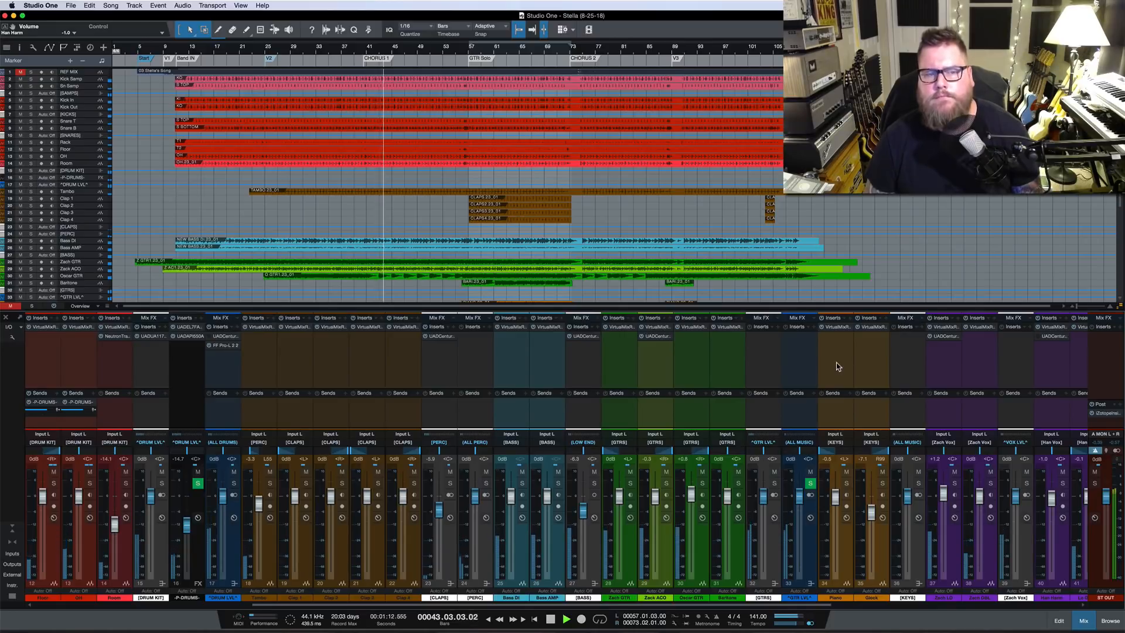
{"action": "scroll", "coordinate": [838, 366], "scroll_direction": "right", "scroll_amount": 5}
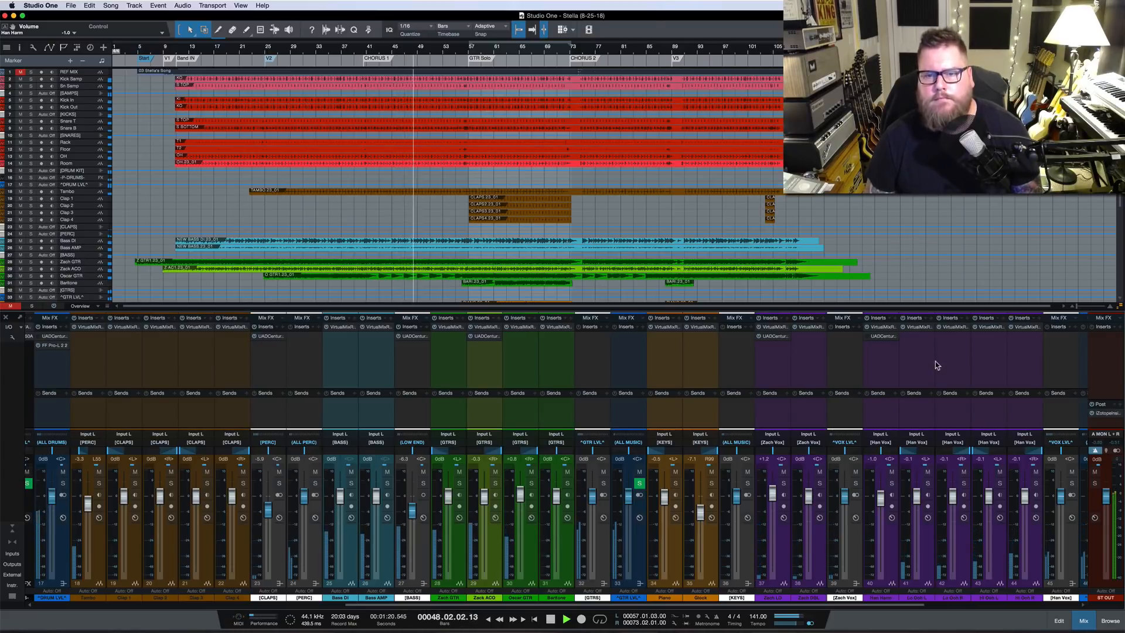
{"action": "scroll", "coordinate": [940, 368], "scroll_direction": "left", "scroll_amount": 2}
{"action": "scroll", "coordinate": [936, 368], "scroll_direction": "left", "scroll_amount": 6}
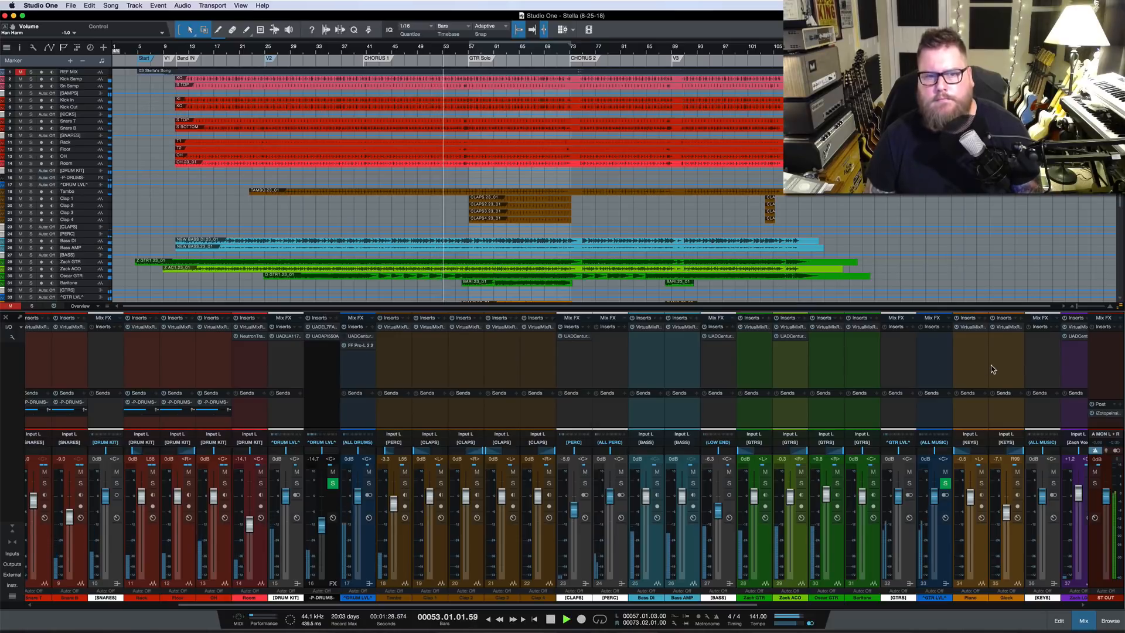
Open the UAD Century Tube Channel Strip on the ^DRUM LVL^ bus, reposition its window and stop playback
{"action": "left_click", "coordinate": [359, 336]}
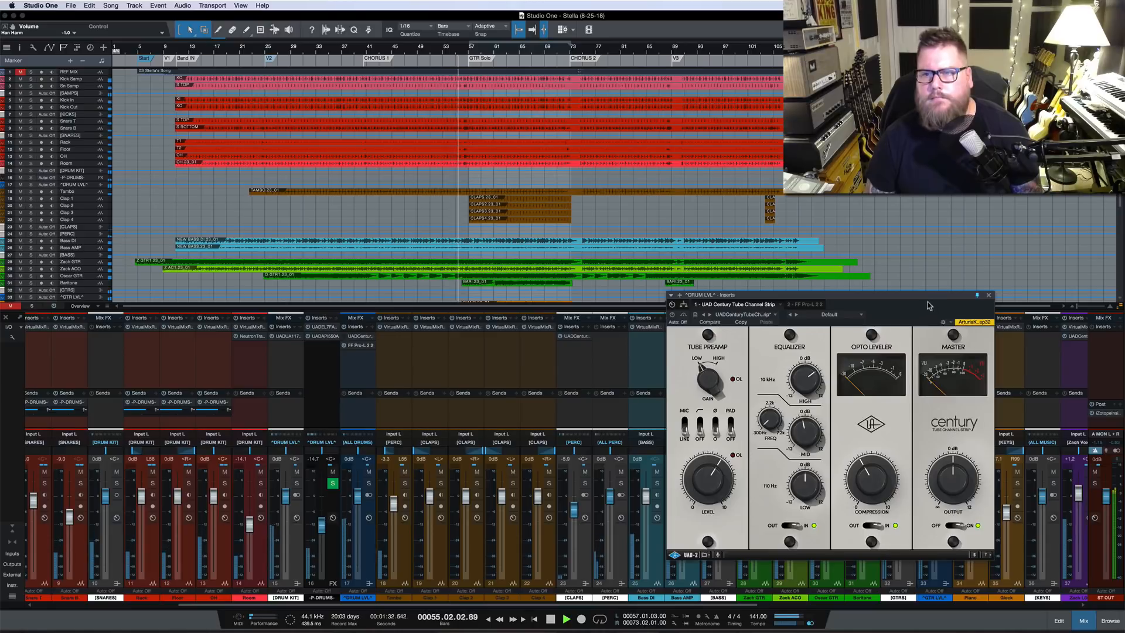
{"action": "left_click_drag", "start_coordinate": [925, 298], "coordinate": [882, 318]}
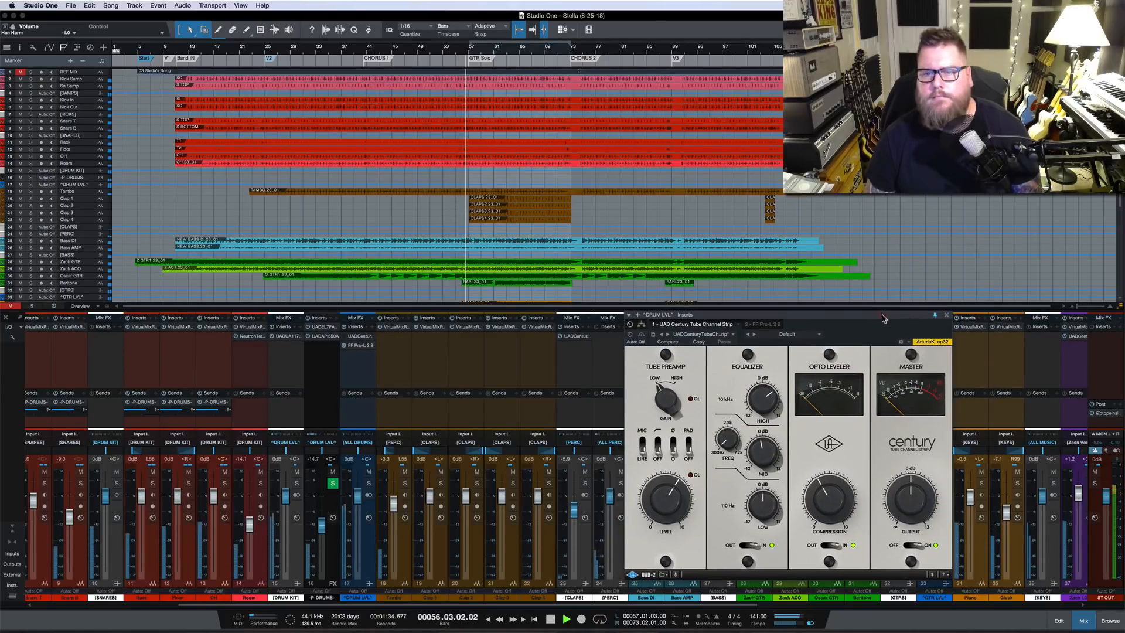
{"action": "key", "text": "space"}
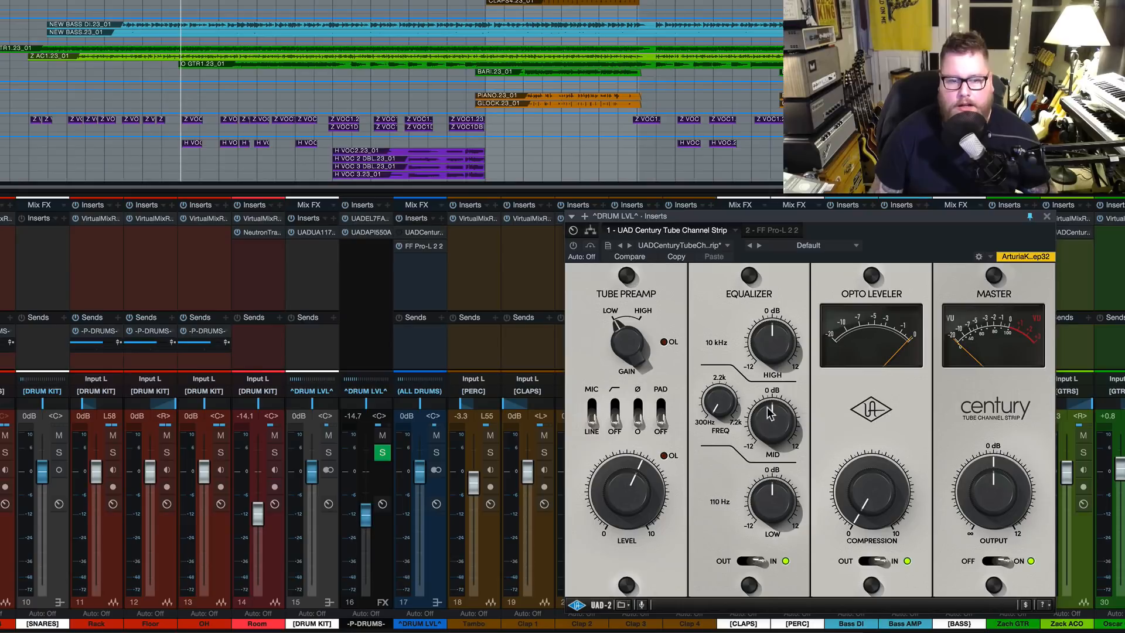
Solo the ^DRUM LVL^ bus, play the drums and activate the bypassed Century Tube Channel Strip
{"action": "left_click", "coordinate": [436, 452]}
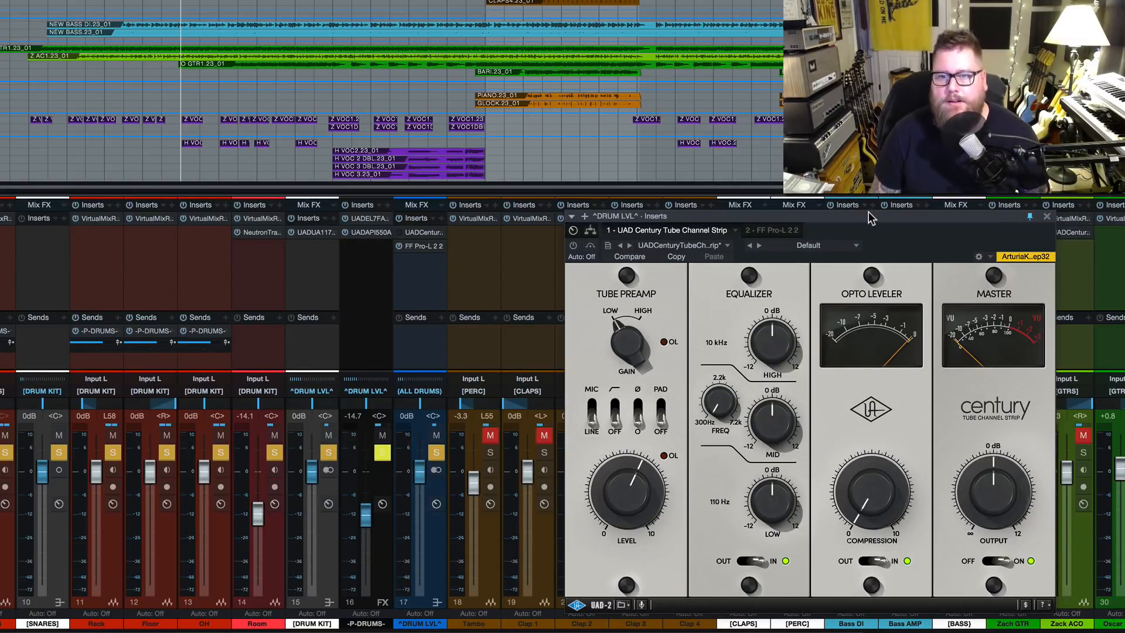
{"action": "left_click_drag", "start_coordinate": [869, 216], "coordinate": [835, 218]}
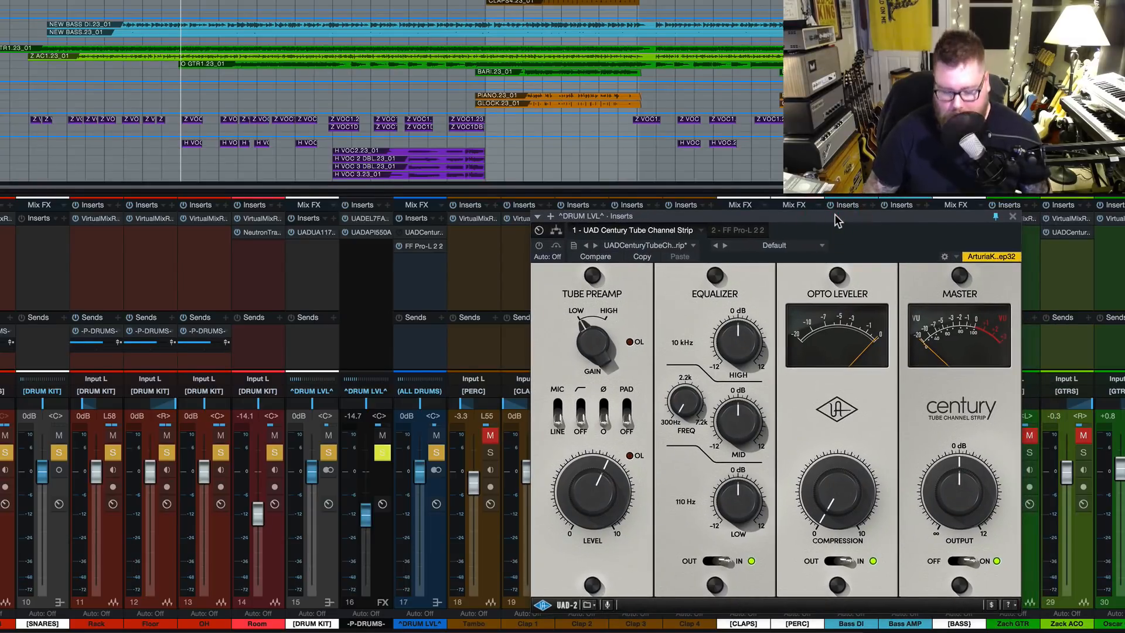
{"action": "key", "text": "space"}
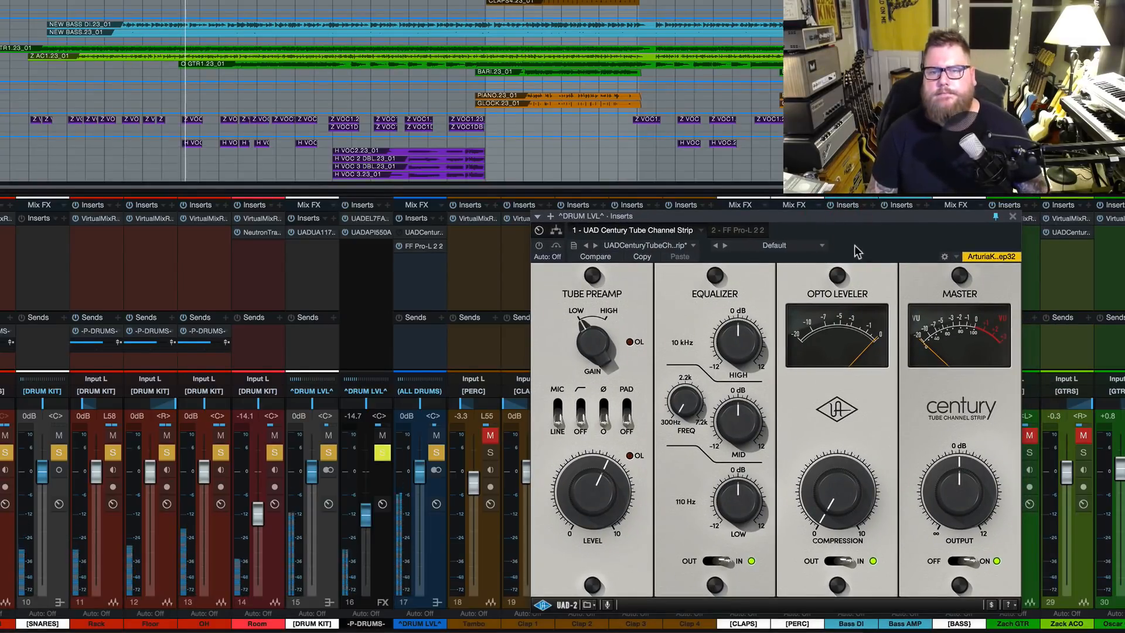
{"action": "left_click", "coordinate": [539, 245]}
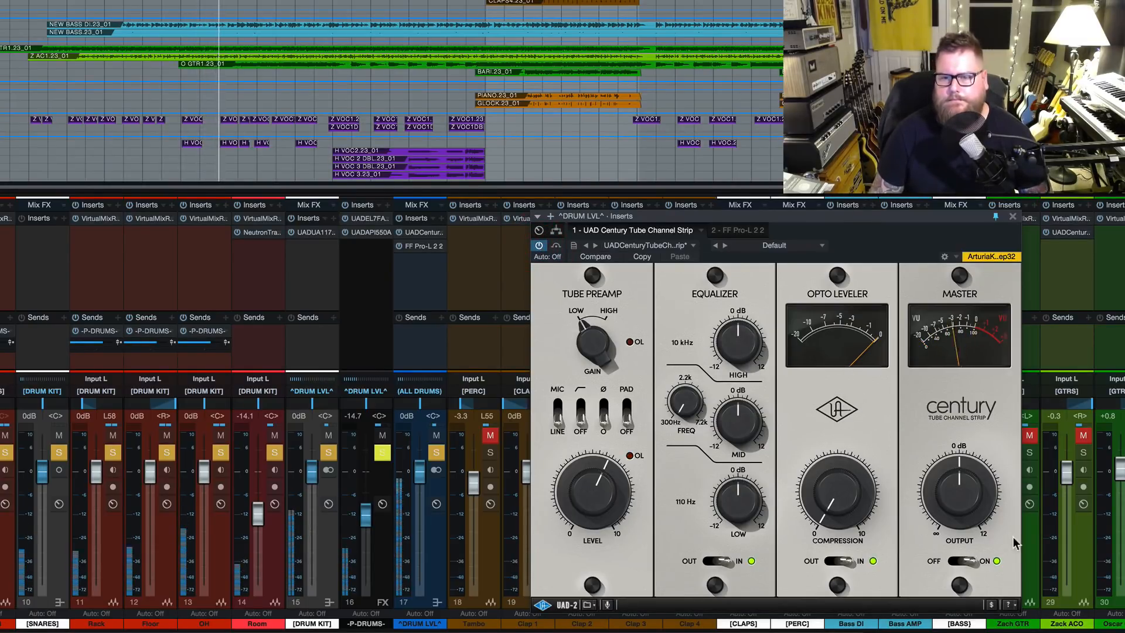
Compare the soloed drums with the Century strip's master power off and on, leaving it on
{"action": "left_click", "coordinate": [940, 562]}
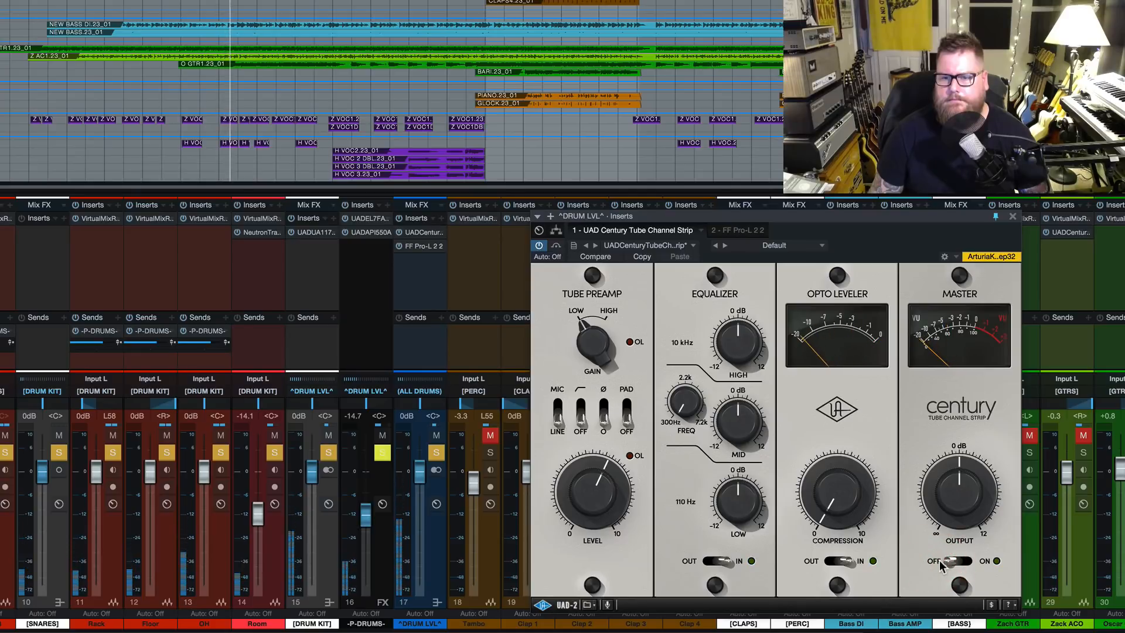
{"action": "left_click", "coordinate": [991, 561]}
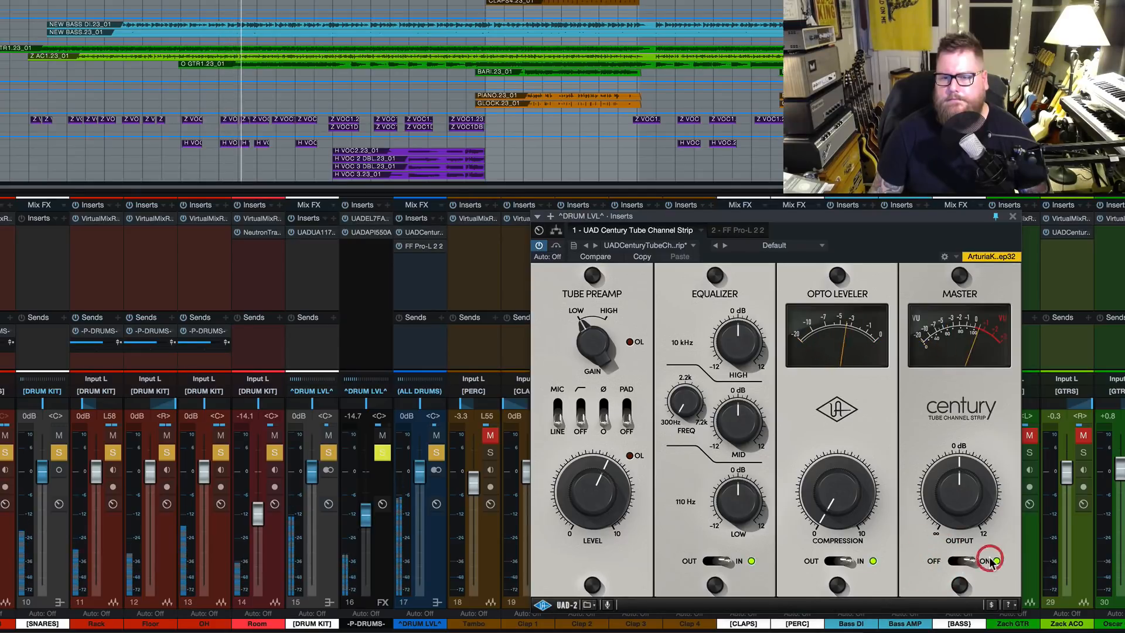
{"action": "left_click", "coordinate": [942, 562]}
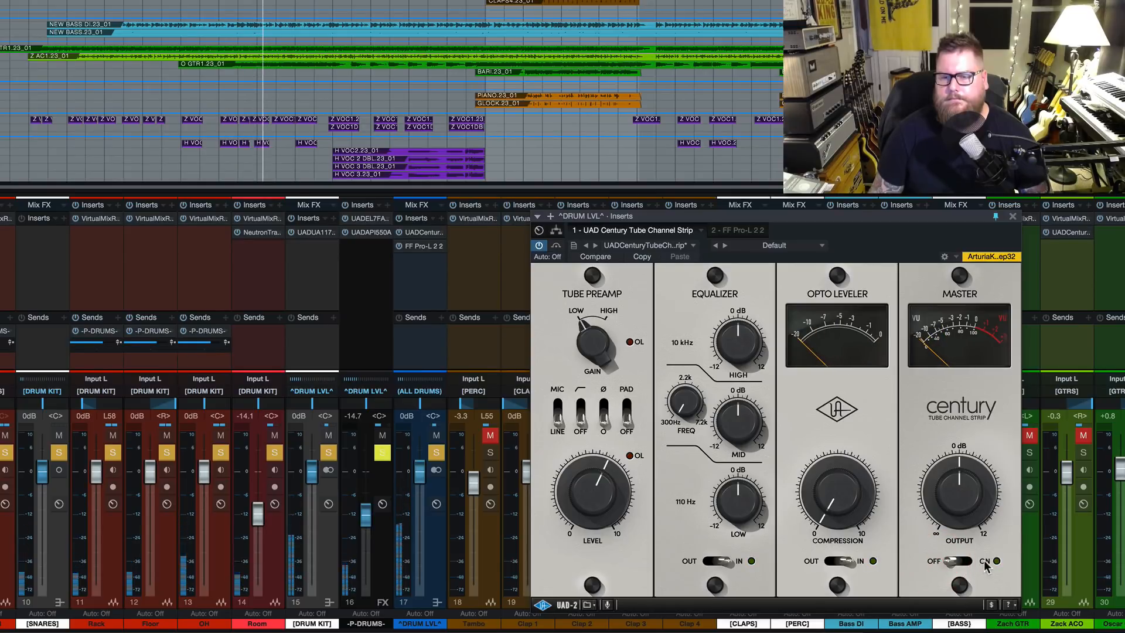
{"action": "left_click", "coordinate": [986, 562]}
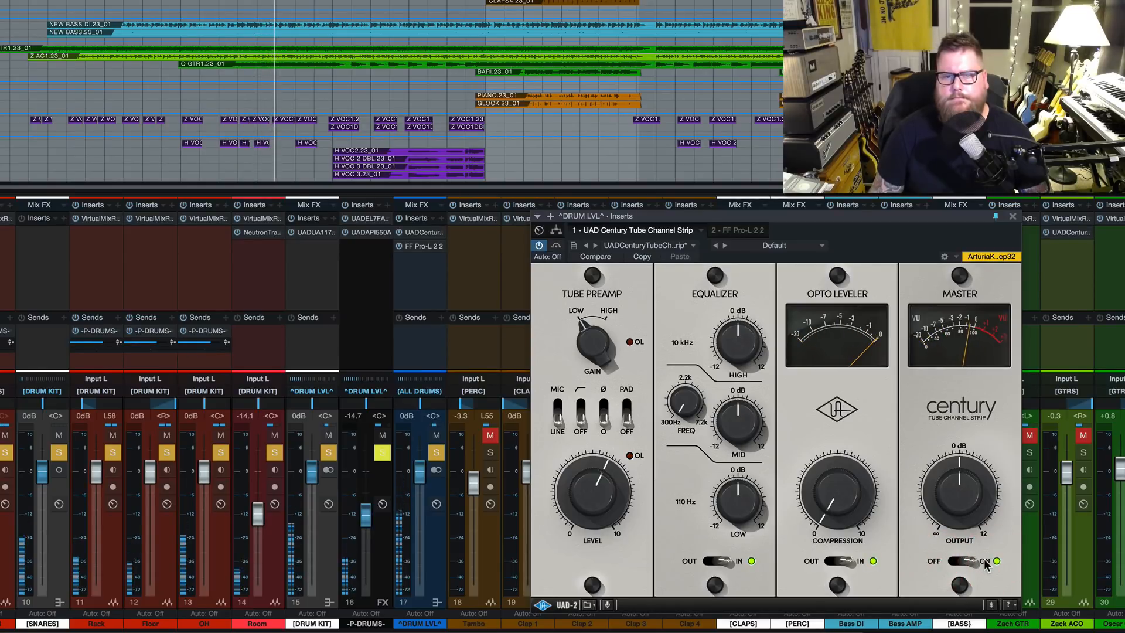
Compare the Century strip's master power off and on with the preamp Level raised and the master Output lowered
{"action": "left_click", "coordinate": [599, 495]}
{"action": "left_click_drag", "start_coordinate": [599, 495], "coordinate": [602, 475]}
{"action": "mouse_move", "coordinate": [959, 519]}
{"action": "left_mouse_down"}
{"action": "mouse_move", "coordinate": [959, 497]}
{"action": "mouse_move", "coordinate": [958, 510]}
{"action": "left_mouse_up"}
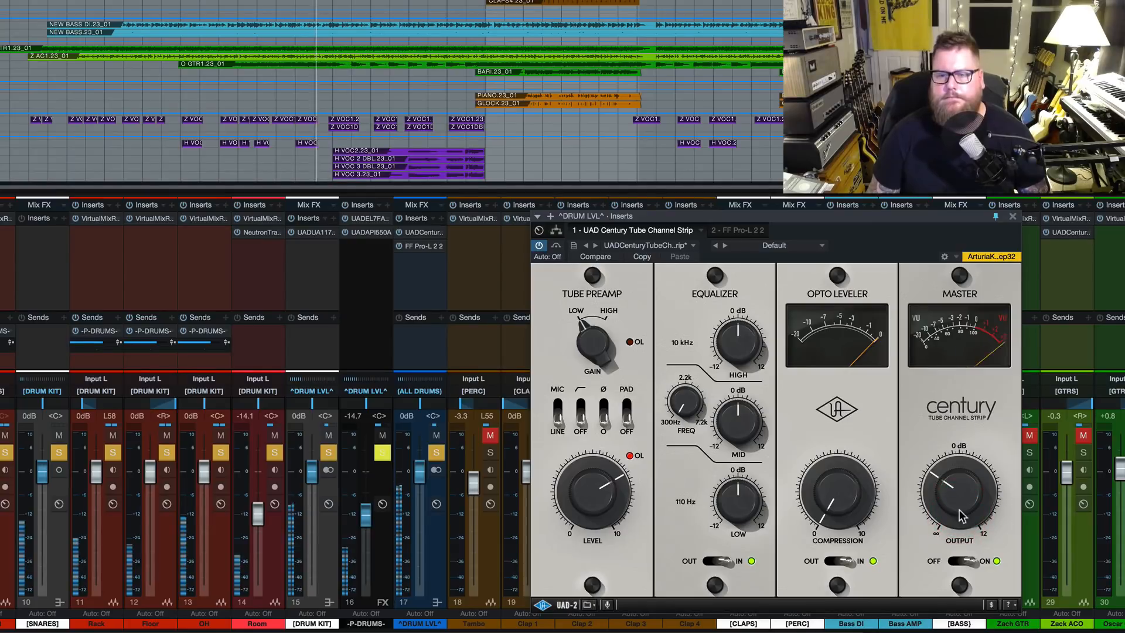
{"action": "left_click", "coordinate": [961, 561]}
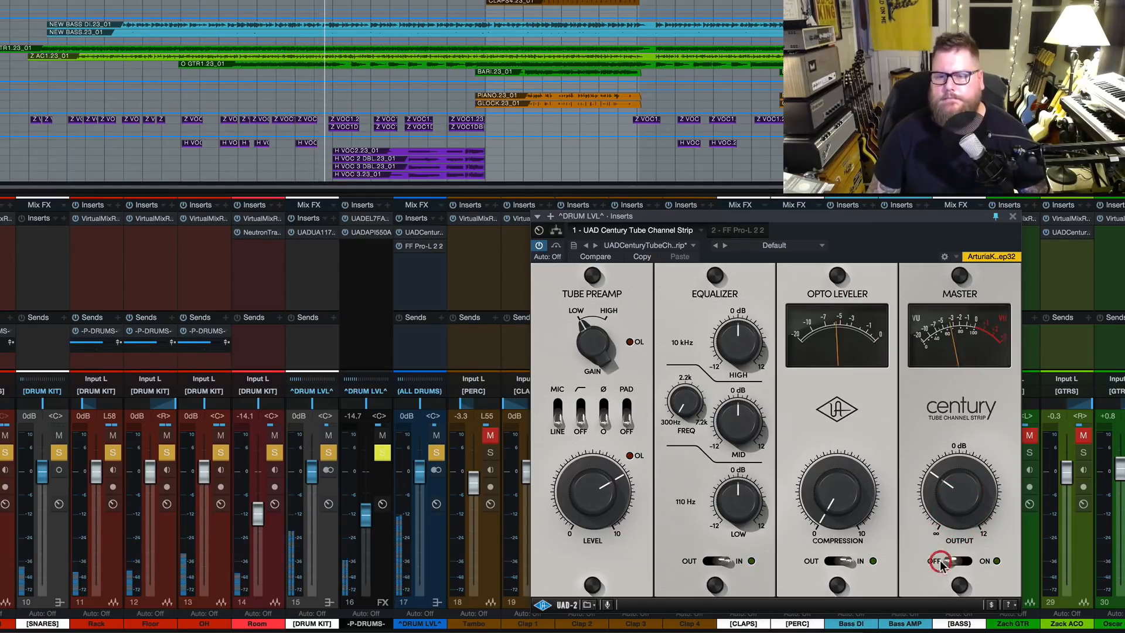
{"action": "left_click", "coordinate": [988, 561]}
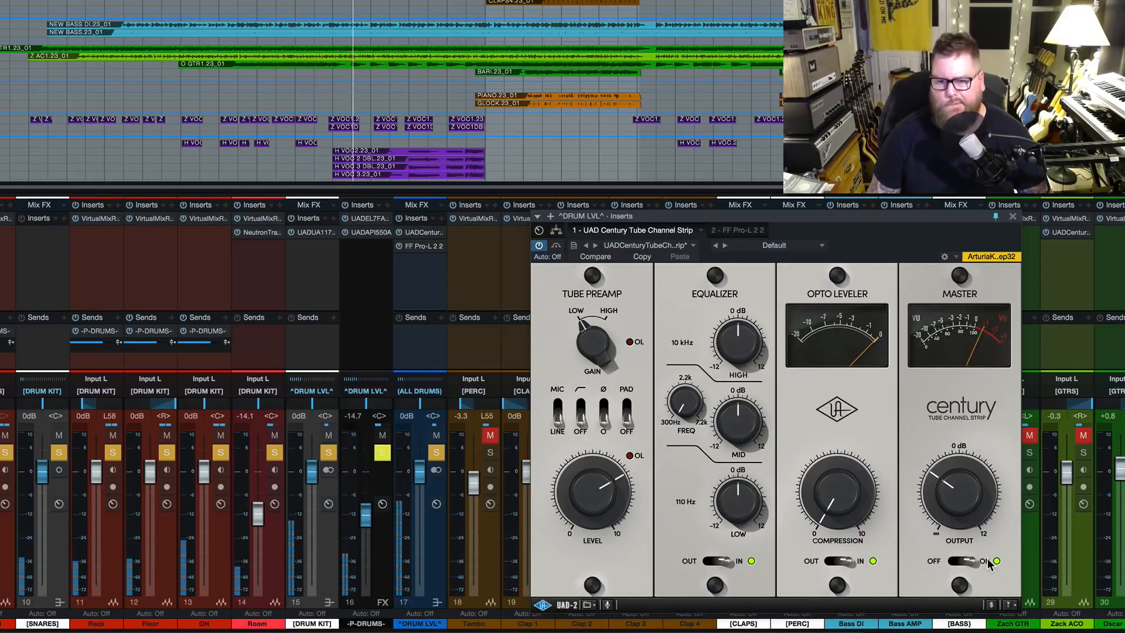
Play the soloed drums, raise the preamp Level to about 9.0 and lower the master Output to about -10.2 dB
{"action": "key", "text": "space"}
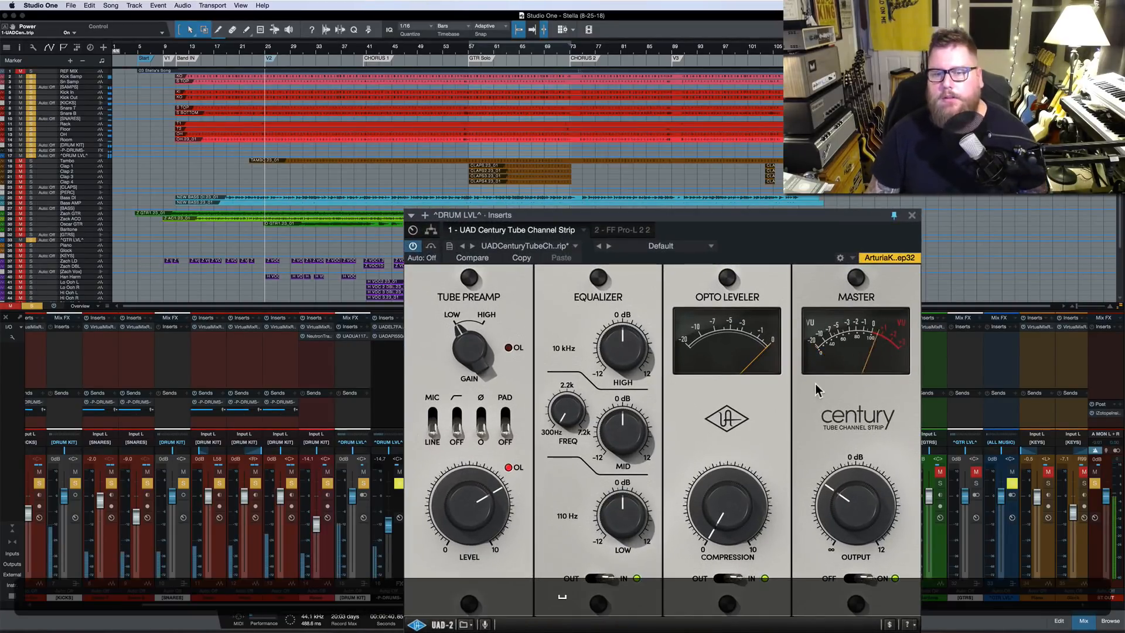
{"action": "left_click", "coordinate": [776, 230]}
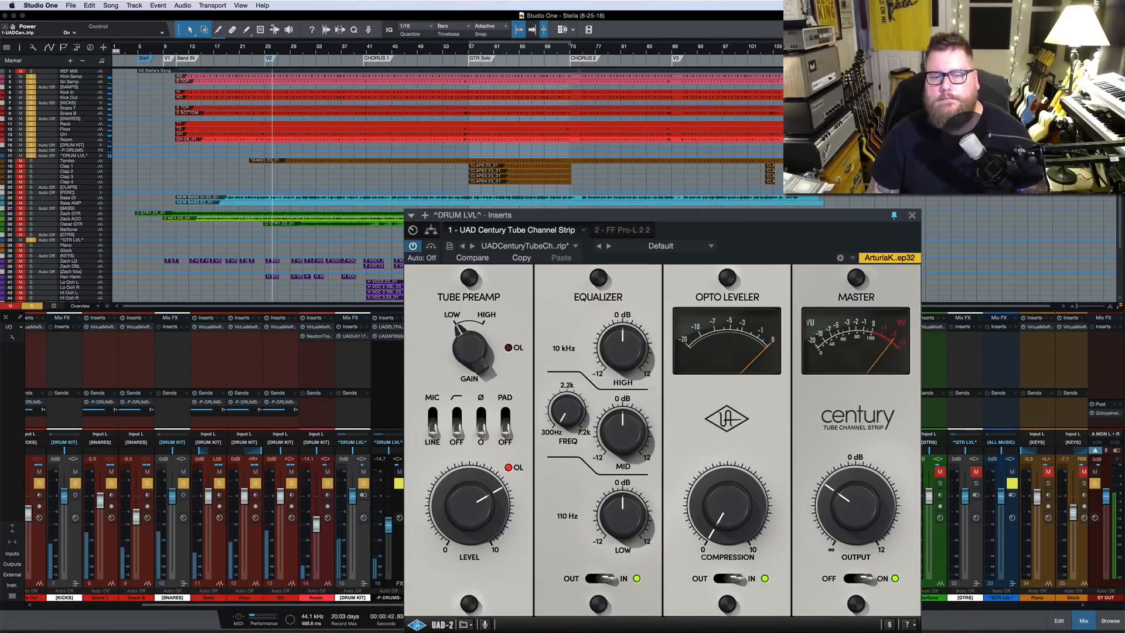
{"action": "left_click_drag", "start_coordinate": [466, 512], "coordinate": [473, 491]}
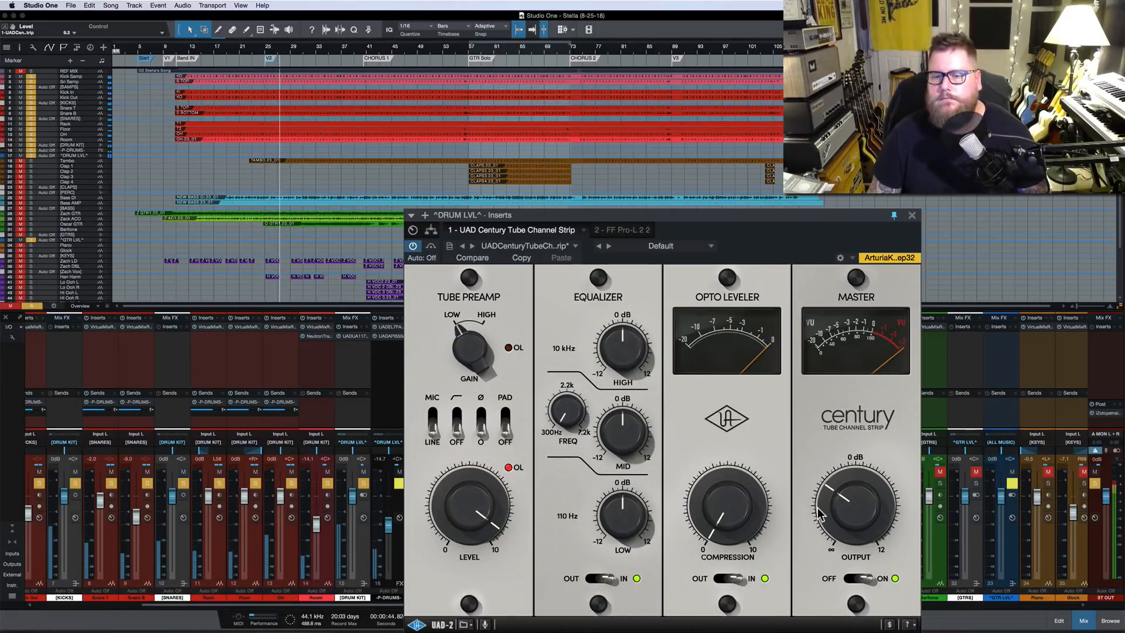
{"action": "left_click_drag", "start_coordinate": [844, 505], "coordinate": [854, 510]}
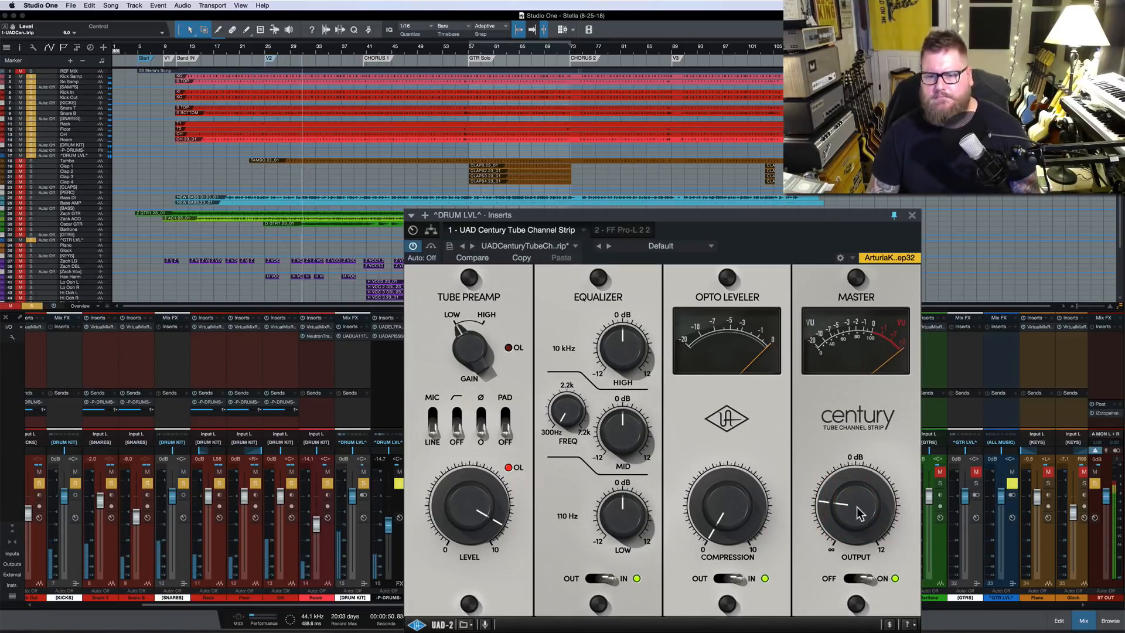
{"action": "left_click_drag", "start_coordinate": [856, 510], "coordinate": [859, 512]}
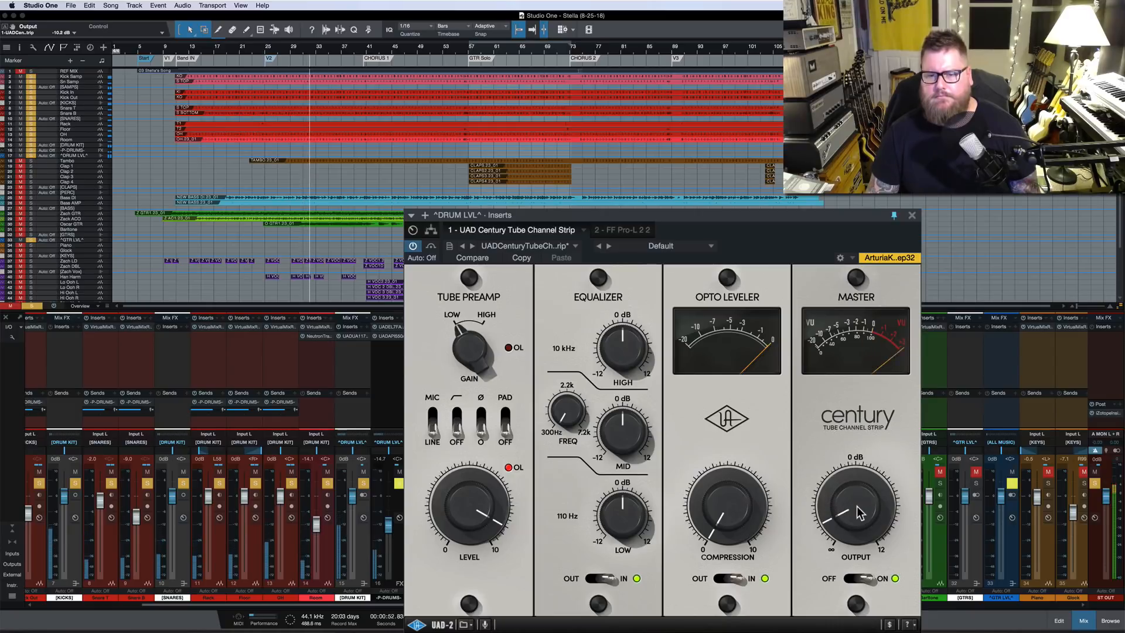
Compare the driven drums with the strip's master power off and on, reduce the preamp Level slightly and stop playback
{"action": "left_click", "coordinate": [841, 580]}
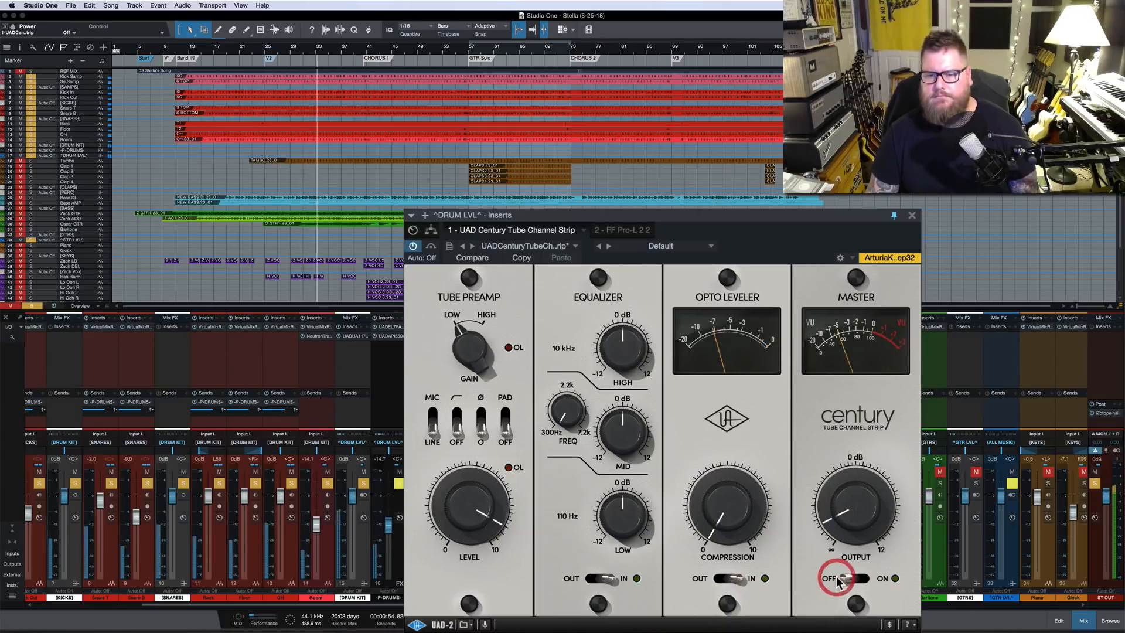
{"action": "left_click", "coordinate": [882, 580]}
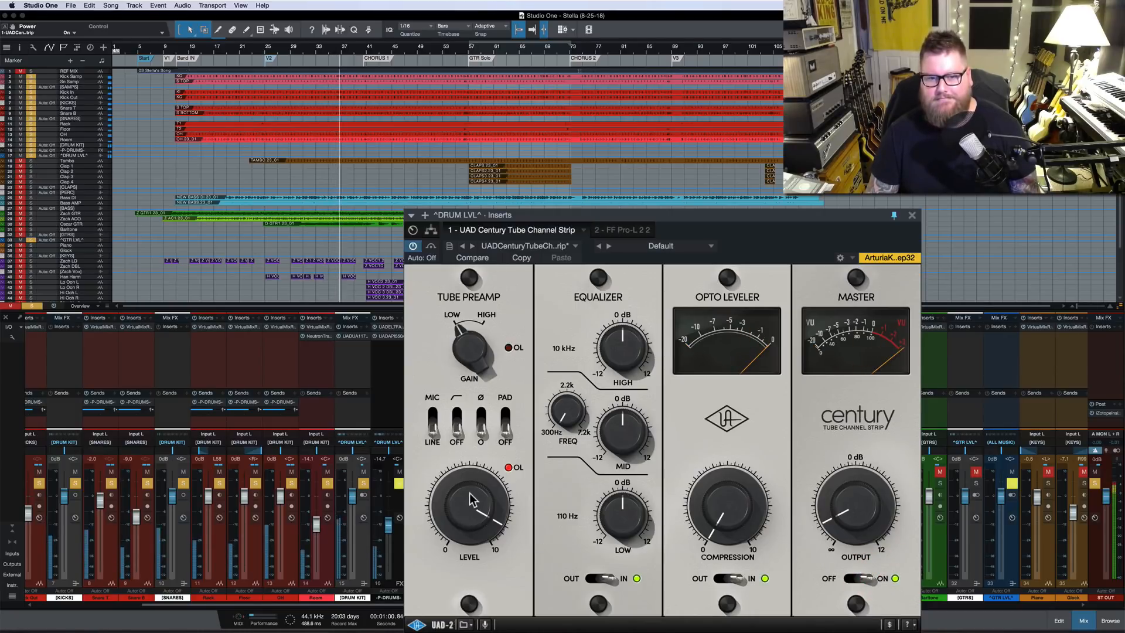
{"action": "left_click_drag", "start_coordinate": [469, 493], "coordinate": [470, 498]}
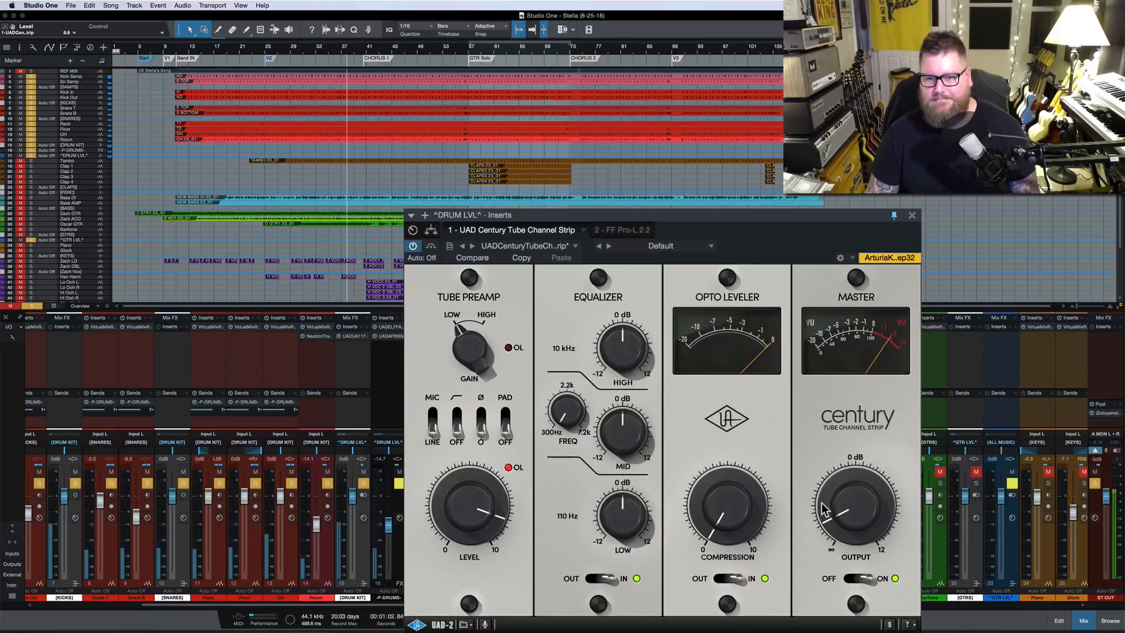
{"action": "key", "text": "space"}
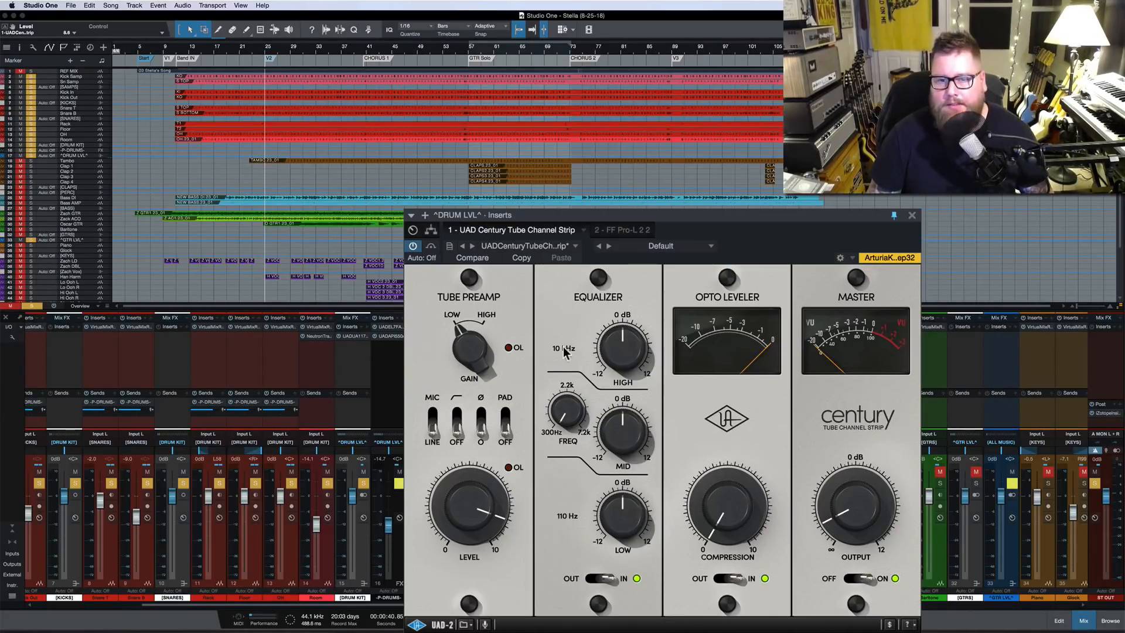
Switch the tube preamp Gain to High, set its Level to about 2.9 and lower the master Output
{"action": "left_click_drag", "start_coordinate": [472, 335], "coordinate": [476, 306]}
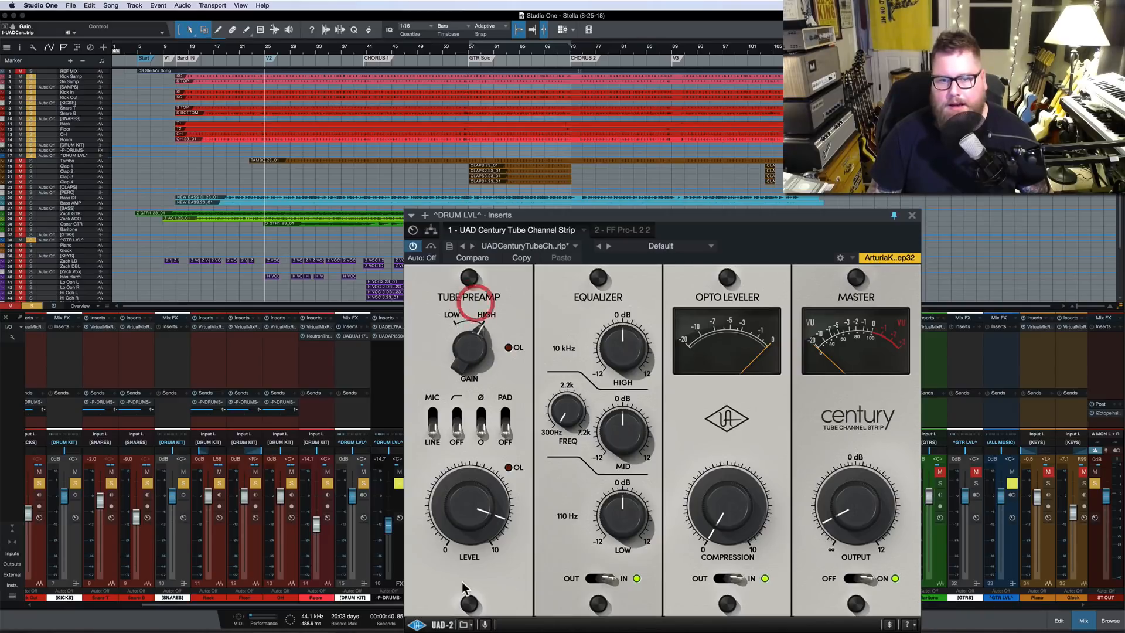
{"action": "left_click_drag", "start_coordinate": [472, 503], "coordinate": [465, 592]}
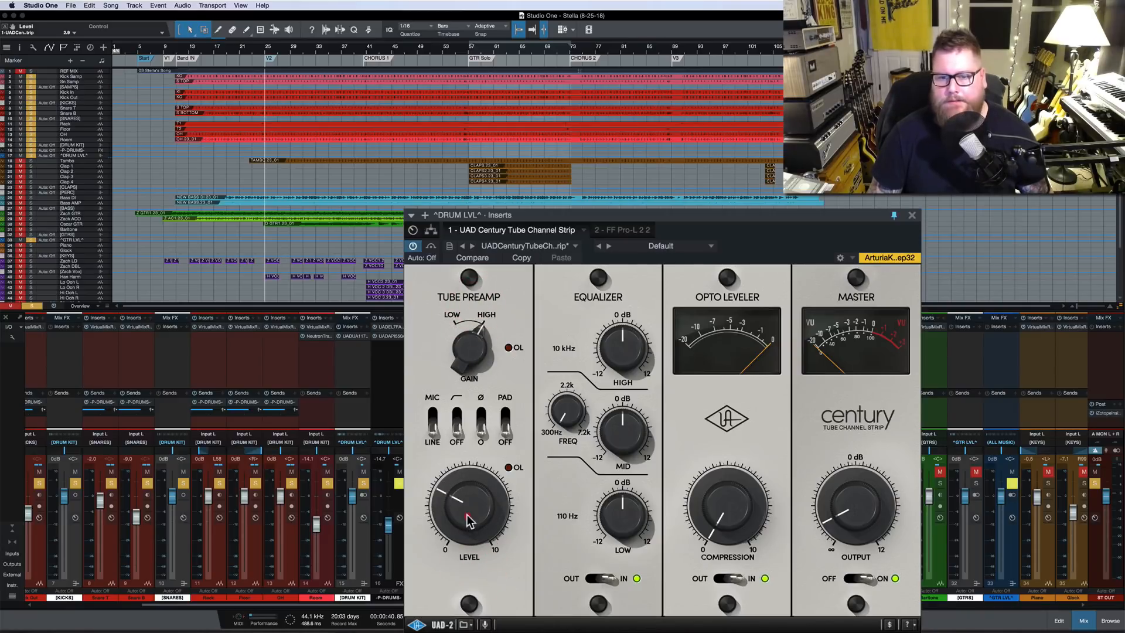
{"action": "left_click_drag", "start_coordinate": [876, 505], "coordinate": [873, 511]}
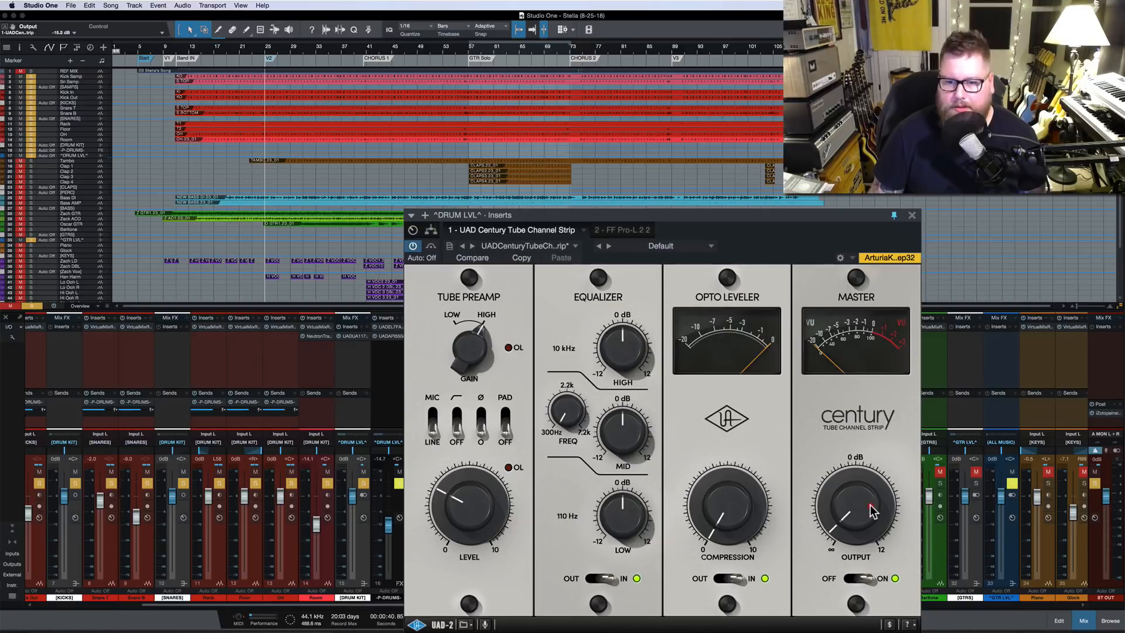
Play the drums on High gain, raise the preamp Level to about 7.7 and set the master Output to about -11.7 dB
{"action": "key", "text": "space"}
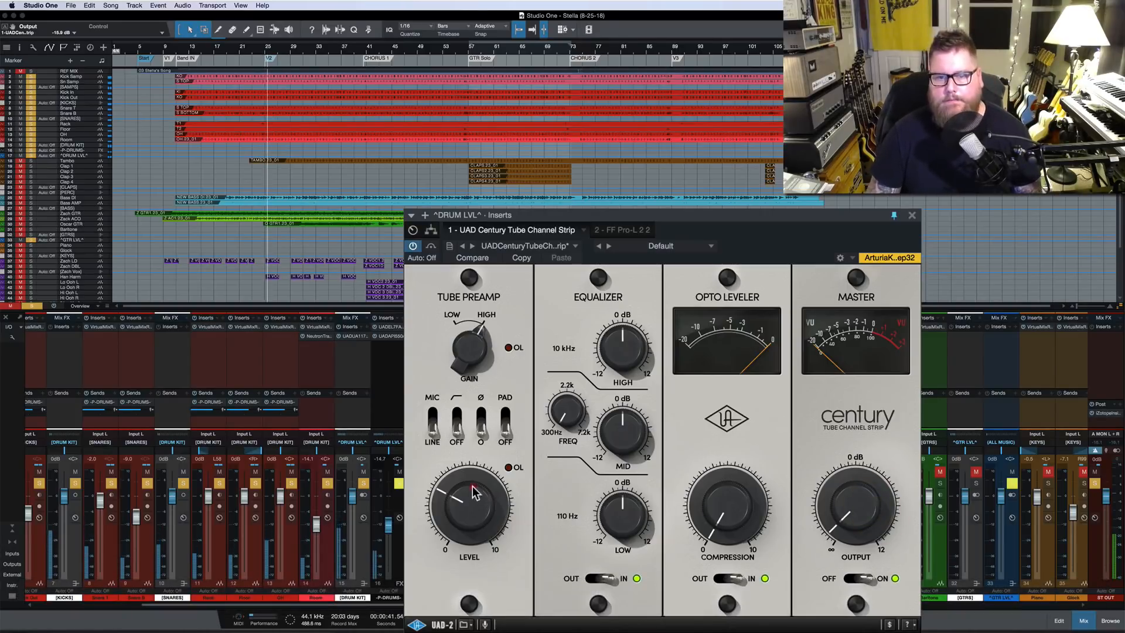
{"action": "left_click_drag", "start_coordinate": [498, 508], "coordinate": [471, 487]}
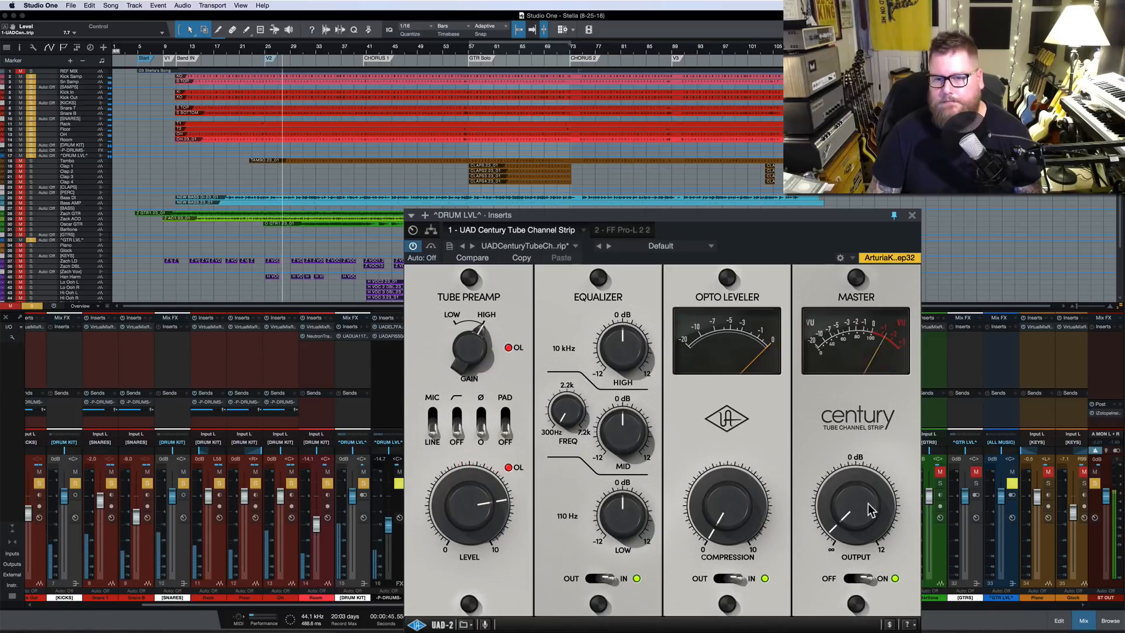
{"action": "left_click_drag", "start_coordinate": [871, 505], "coordinate": [871, 510]}
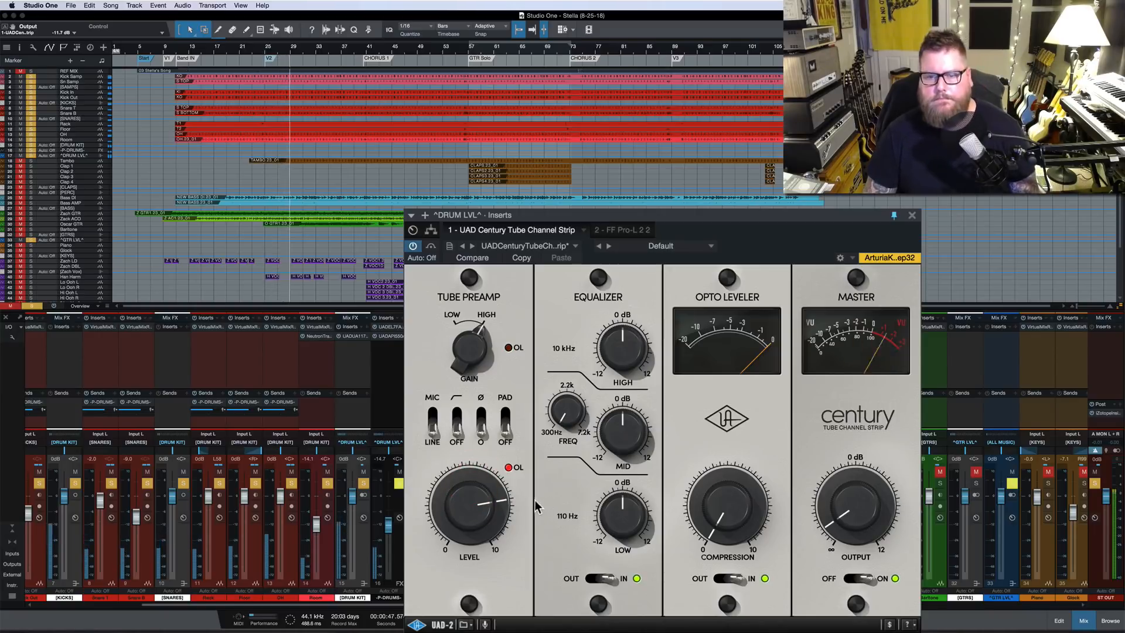
Push the preamp Level toward maximum on High gain and settle it at about 9.2
{"action": "left_click_drag", "start_coordinate": [473, 518], "coordinate": [472, 514]}
{"action": "scroll", "coordinate": [473, 519], "scroll_direction": "up", "scroll_amount": 4}
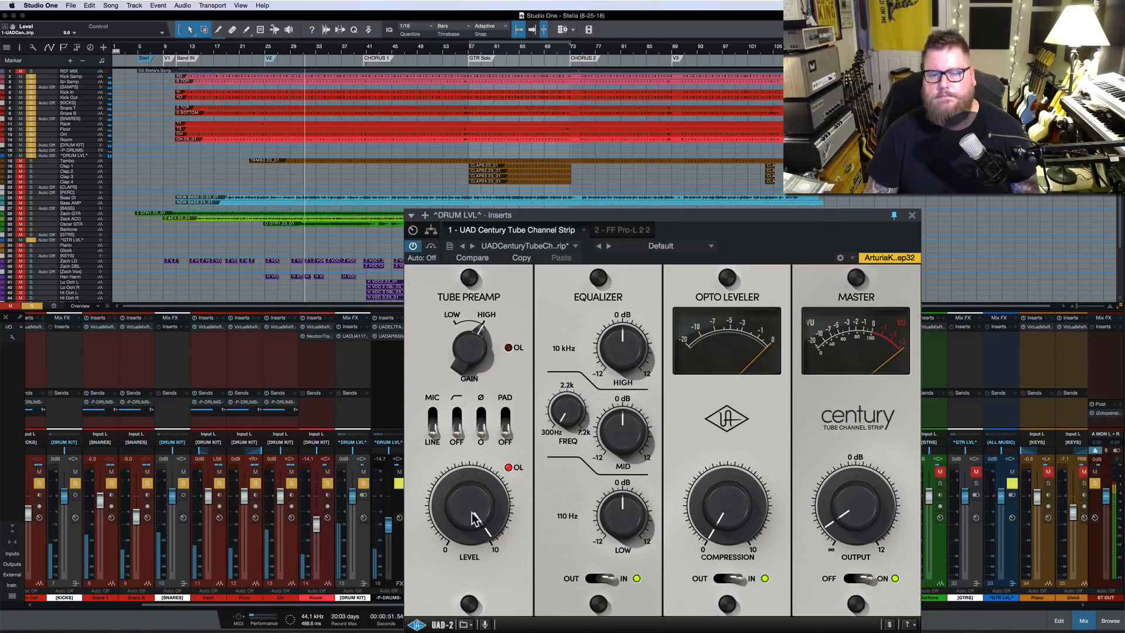
{"action": "left_click_drag", "start_coordinate": [472, 501], "coordinate": [472, 507]}
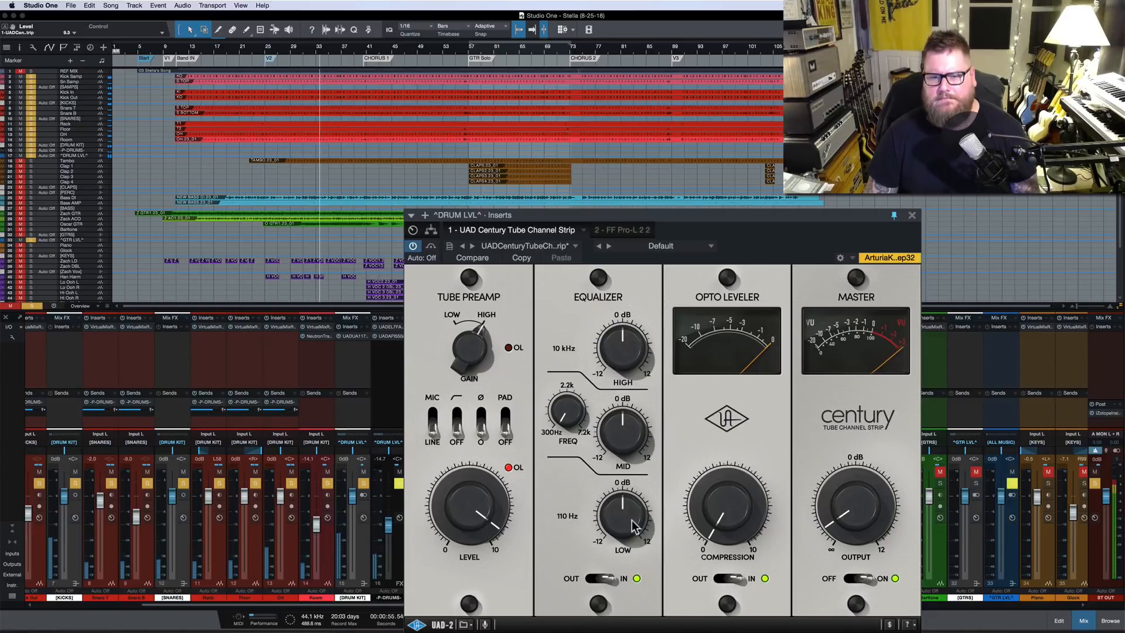
Set the 110 Hz Low band to about -0.3 dB and compare the strip's master power off and on
{"action": "left_click_drag", "start_coordinate": [623, 521], "coordinate": [623, 503]}
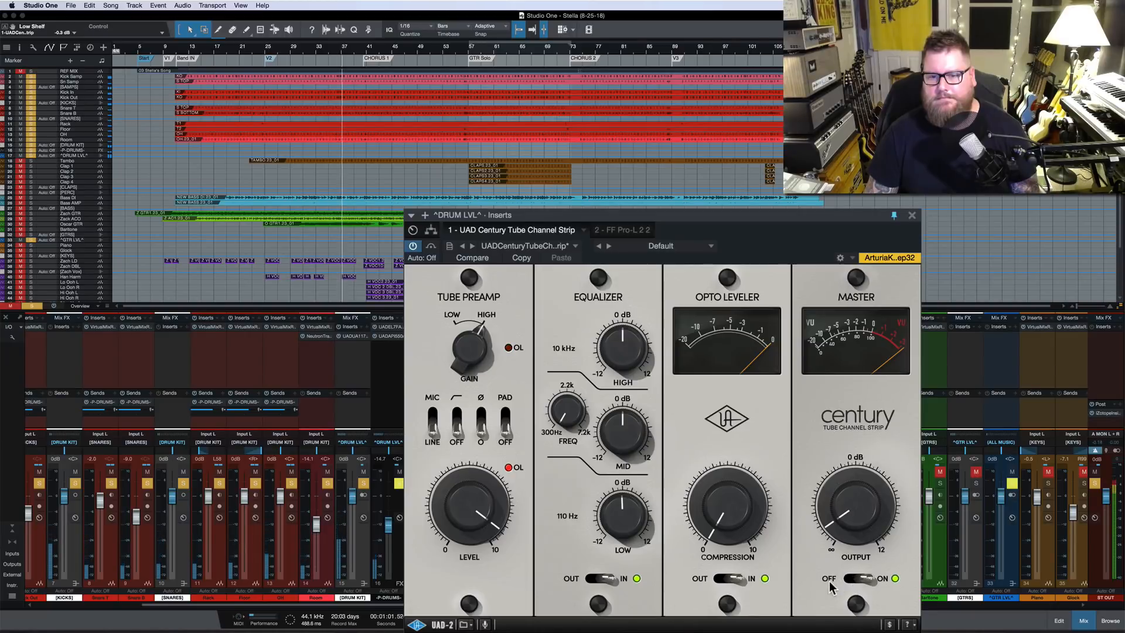
{"action": "left_click", "coordinate": [854, 580]}
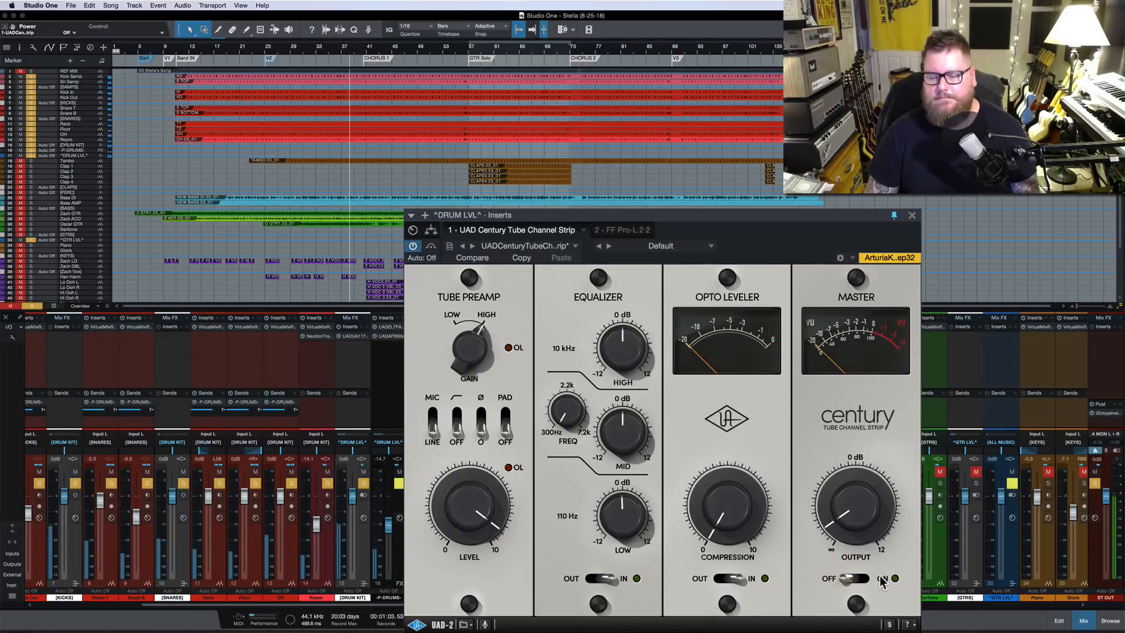
{"action": "left_click", "coordinate": [861, 578]}
Back off the preamp to Low Gain with Level at about 6.2, set Output to about -0.2 dB and stop playback
{"action": "left_click_drag", "start_coordinate": [504, 502], "coordinate": [466, 575]}
{"action": "left_click", "coordinate": [466, 380]}
{"action": "left_click_drag", "start_coordinate": [467, 497], "coordinate": [466, 451]}
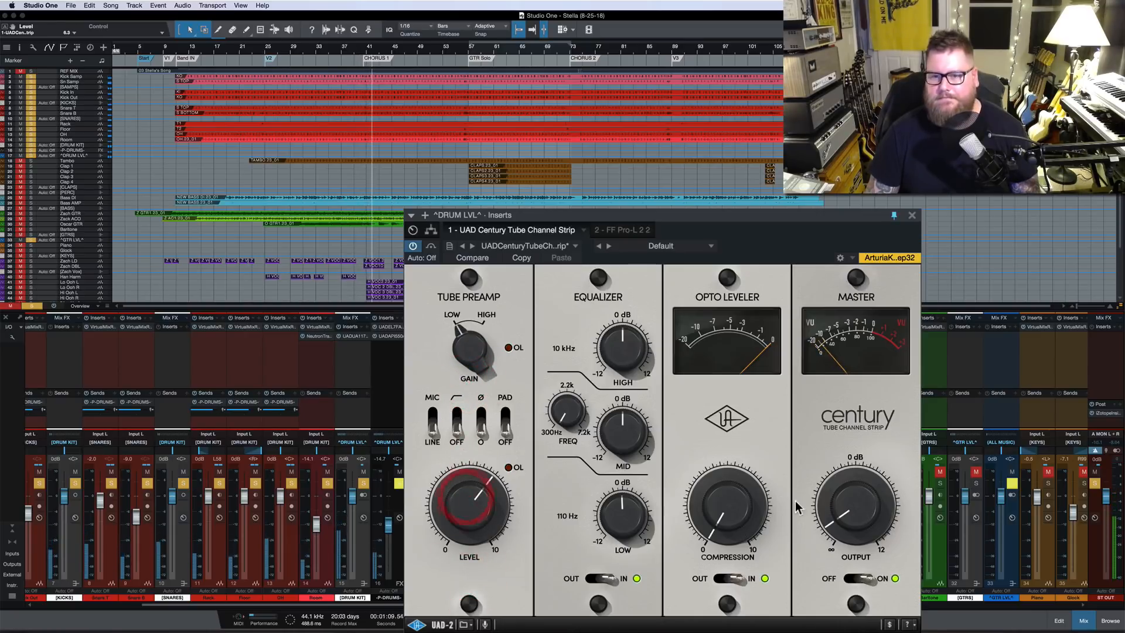
{"action": "left_click_drag", "start_coordinate": [846, 530], "coordinate": [856, 491]}
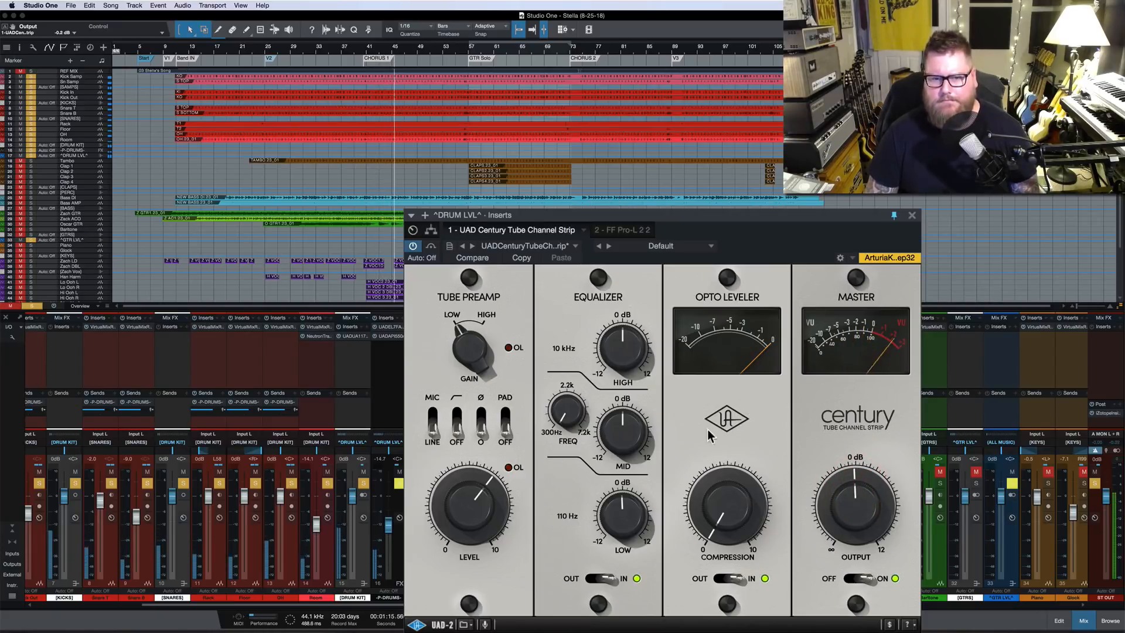
{"action": "key", "text": "space"}
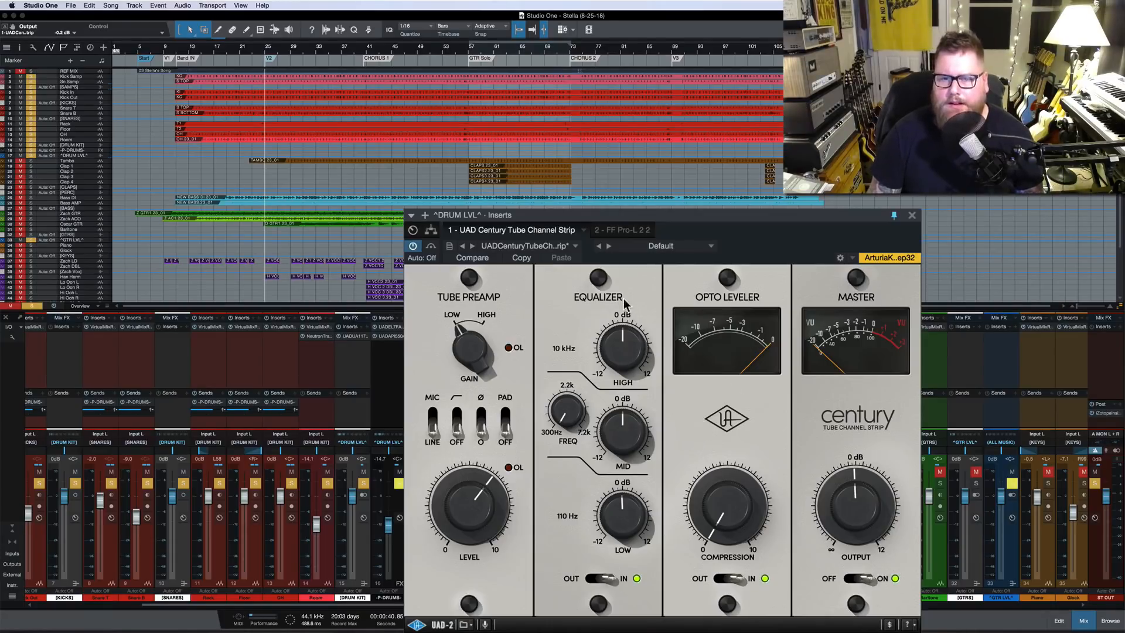
Audition High and Low equalizer boosts on the playing drums, returning High to 0 dB and Low to about 0.3 dB
{"action": "key", "text": "space"}
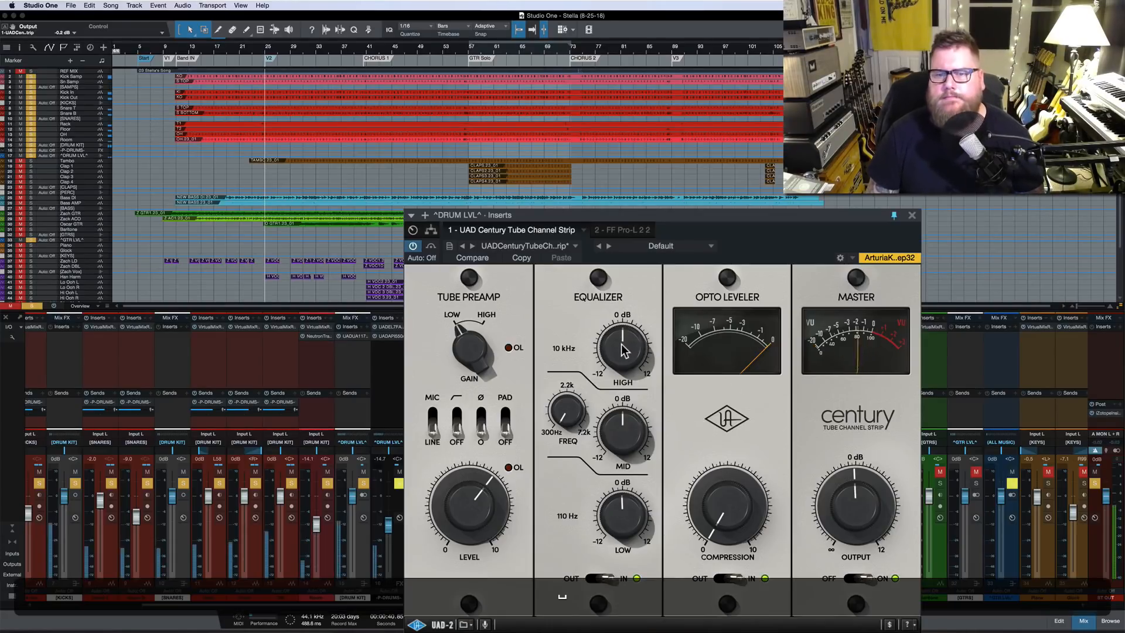
{"action": "mouse_move", "coordinate": [621, 348]}
{"action": "left_mouse_down"}
{"action": "mouse_move", "coordinate": [622, 316]}
{"action": "mouse_move", "coordinate": [621, 381]}
{"action": "mouse_move", "coordinate": [625, 276]}
{"action": "mouse_move", "coordinate": [624, 350]}
{"action": "left_mouse_up"}
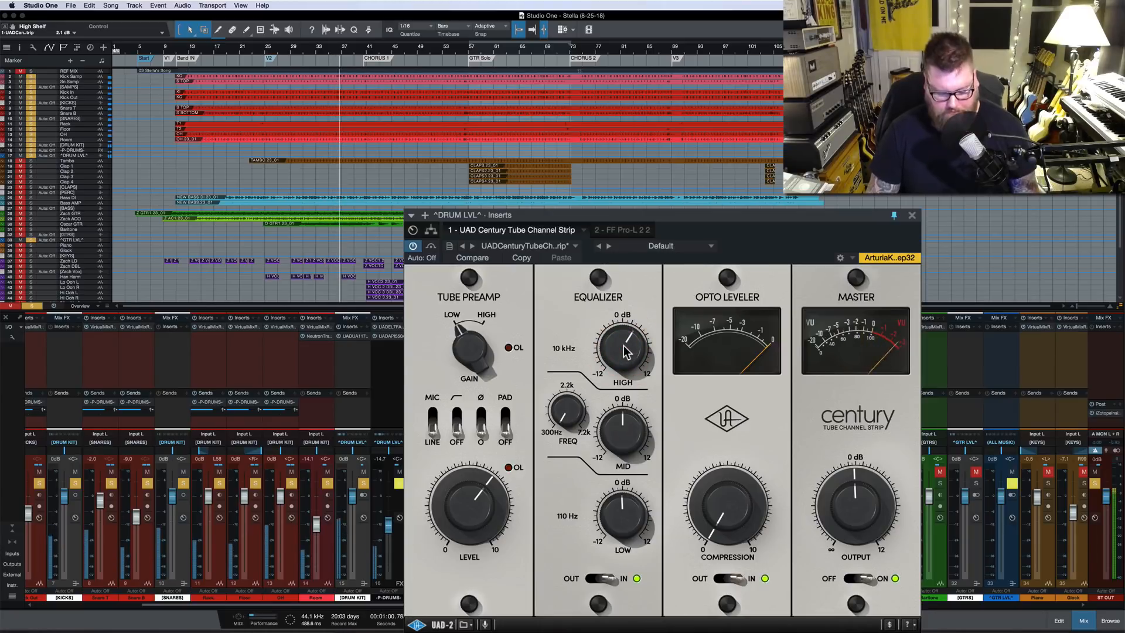
{"action": "left_click", "coordinate": [625, 353], "text": "super"}
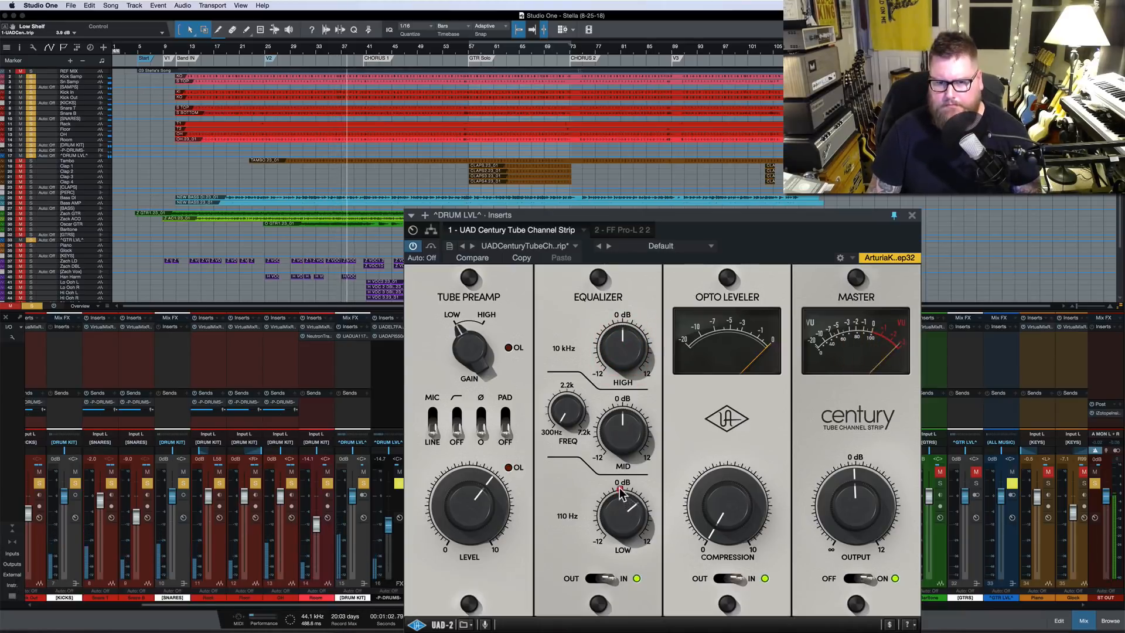
{"action": "left_click_drag", "start_coordinate": [622, 519], "coordinate": [635, 443]}
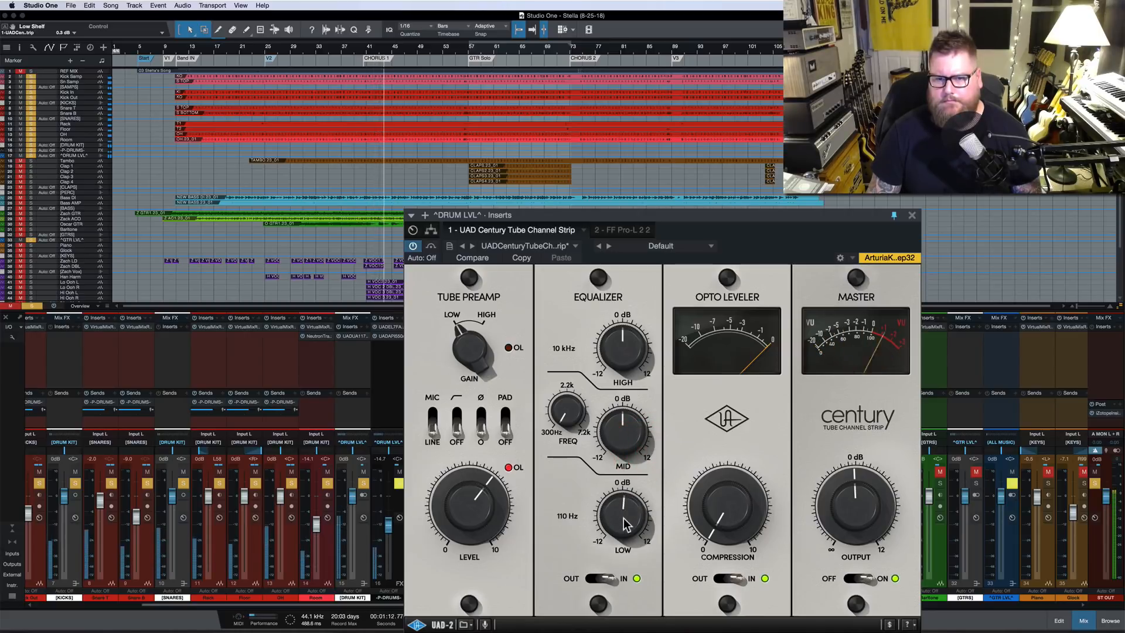
Audition a Mid band boost while sweeping its frequency, and raise the 10 kHz High band to about 1.8 dB
{"action": "left_click_drag", "start_coordinate": [616, 427], "coordinate": [576, 321]}
{"action": "left_click_drag", "start_coordinate": [623, 421], "coordinate": [627, 424]}
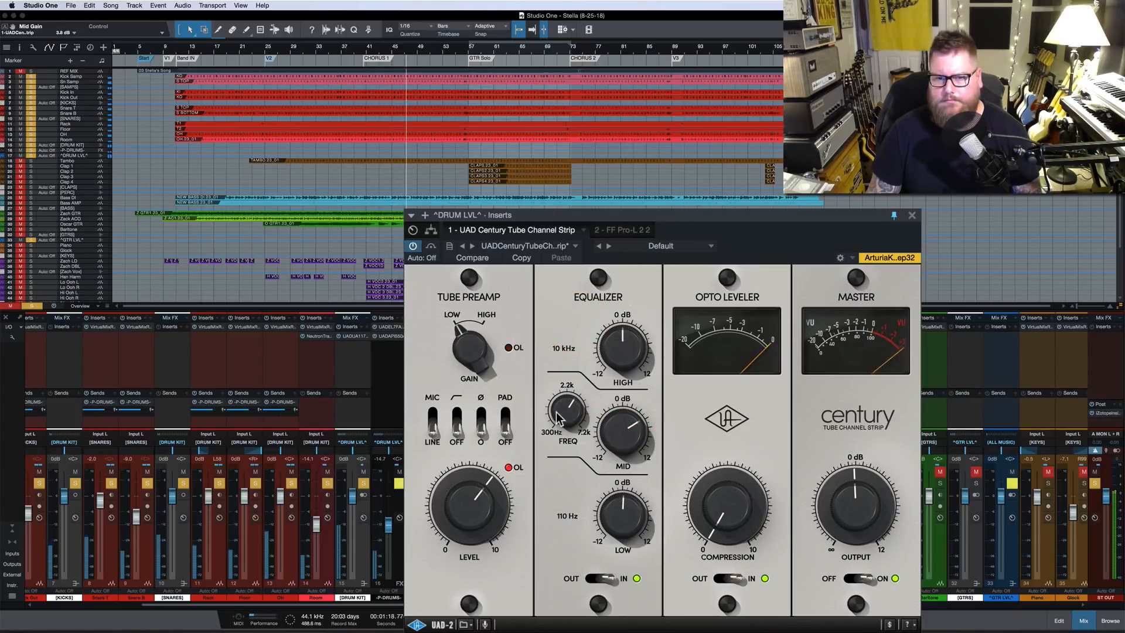
{"action": "left_click_drag", "start_coordinate": [564, 406], "coordinate": [564, 412]}
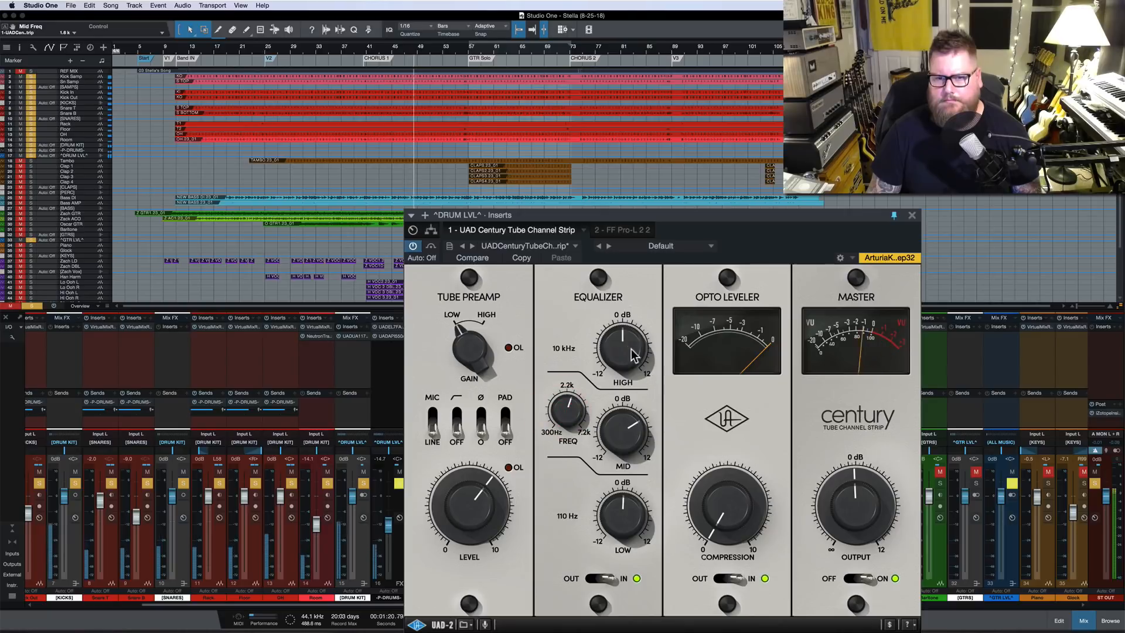
{"action": "left_click_drag", "start_coordinate": [625, 335], "coordinate": [613, 381]}
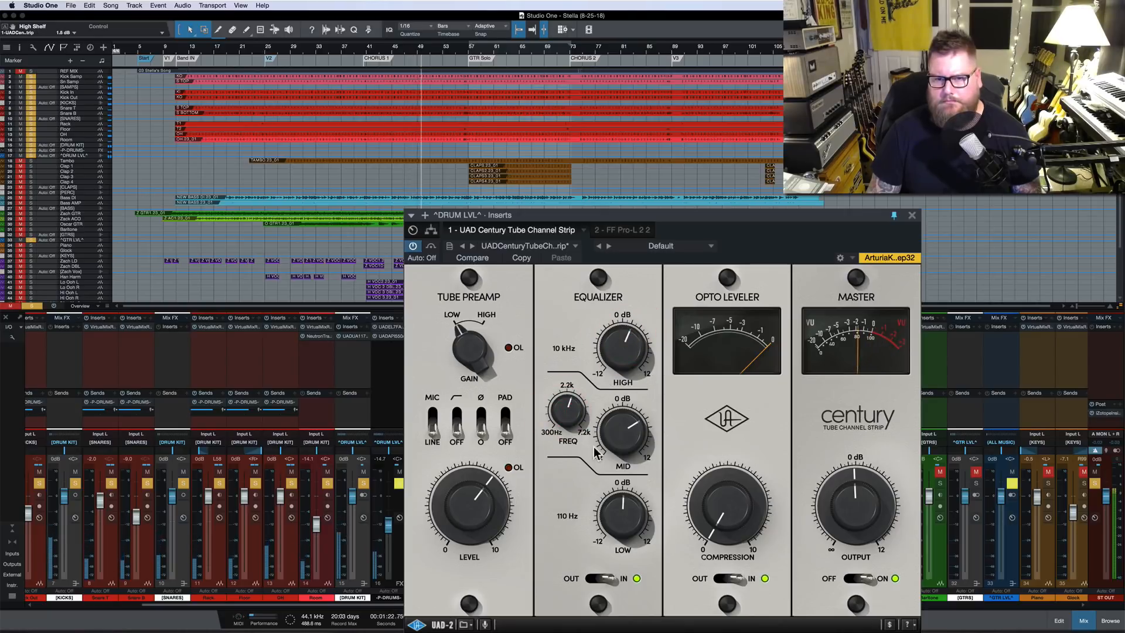
Audition a full Mid cut and a Mid boost near 310 Hz, returning the Mid gain to about -0.8 dB
{"action": "mouse_move", "coordinate": [630, 433]}
{"action": "left_mouse_down"}
{"action": "mouse_move", "coordinate": [624, 448]}
{"action": "mouse_move", "coordinate": [625, 433]}
{"action": "left_mouse_up"}
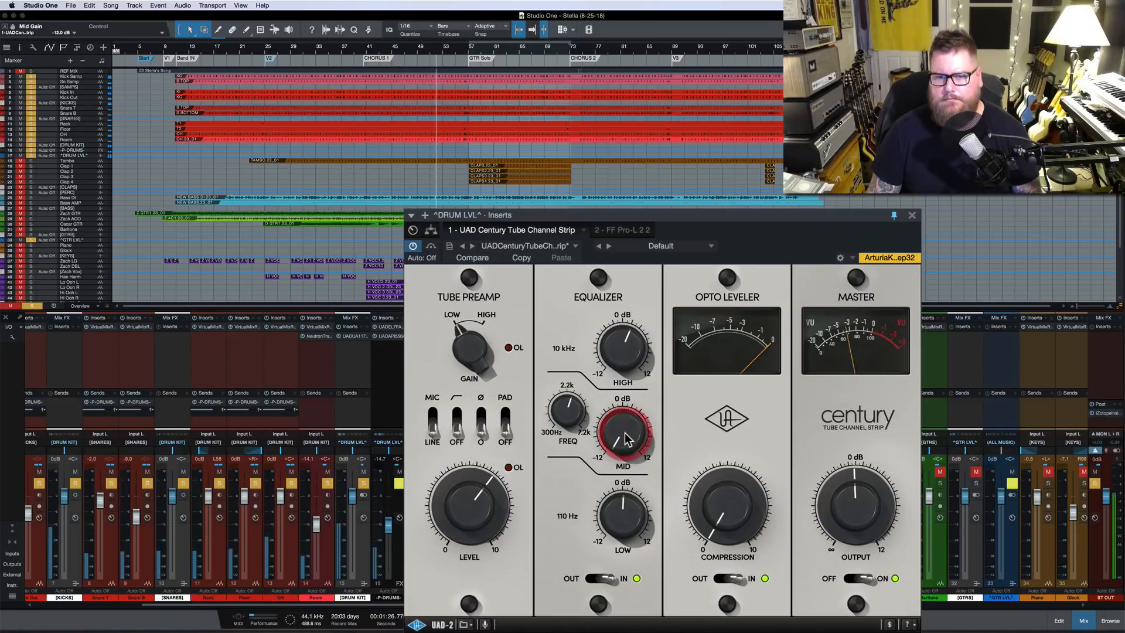
{"action": "left_click", "coordinate": [627, 341]}
{"action": "left_click_drag", "start_coordinate": [560, 404], "coordinate": [530, 529]}
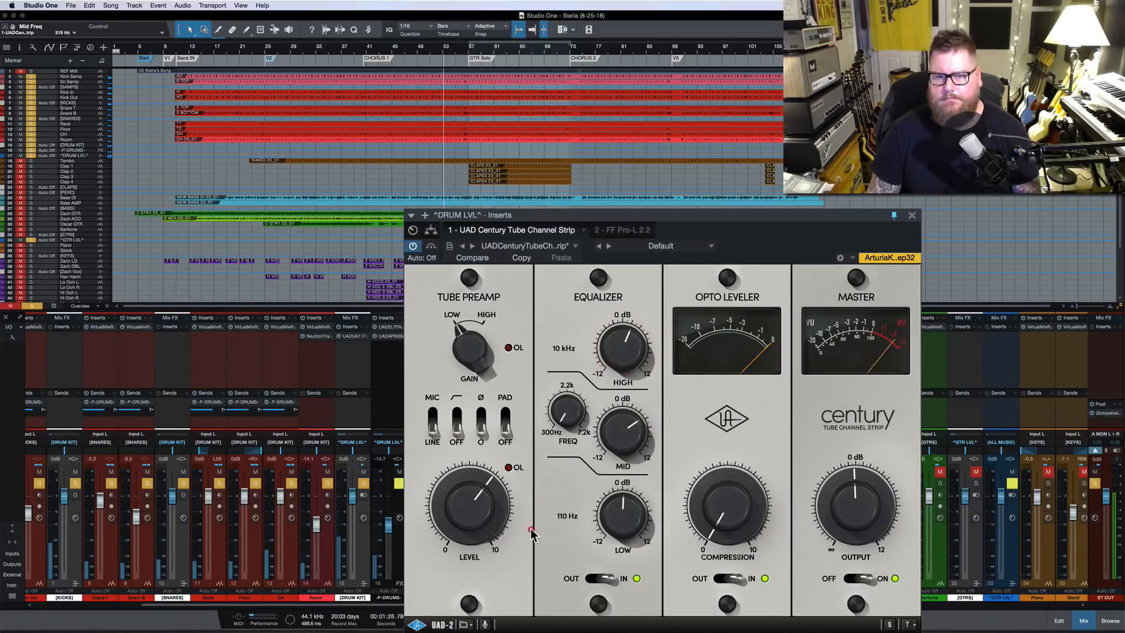
{"action": "left_click_drag", "start_coordinate": [629, 416], "coordinate": [625, 446]}
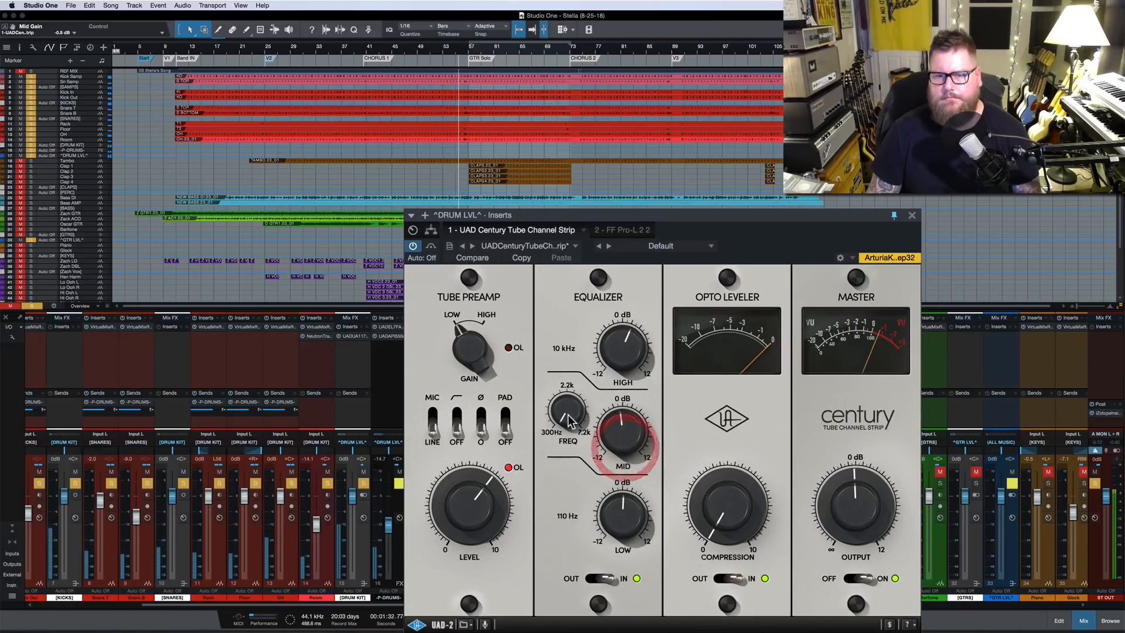
Turn down the Low band slightly on the playing drums and raise the Opto Leveler's Compression, nudging Output slightly above 0 dB
{"action": "left_click_drag", "start_coordinate": [637, 362], "coordinate": [629, 348]}
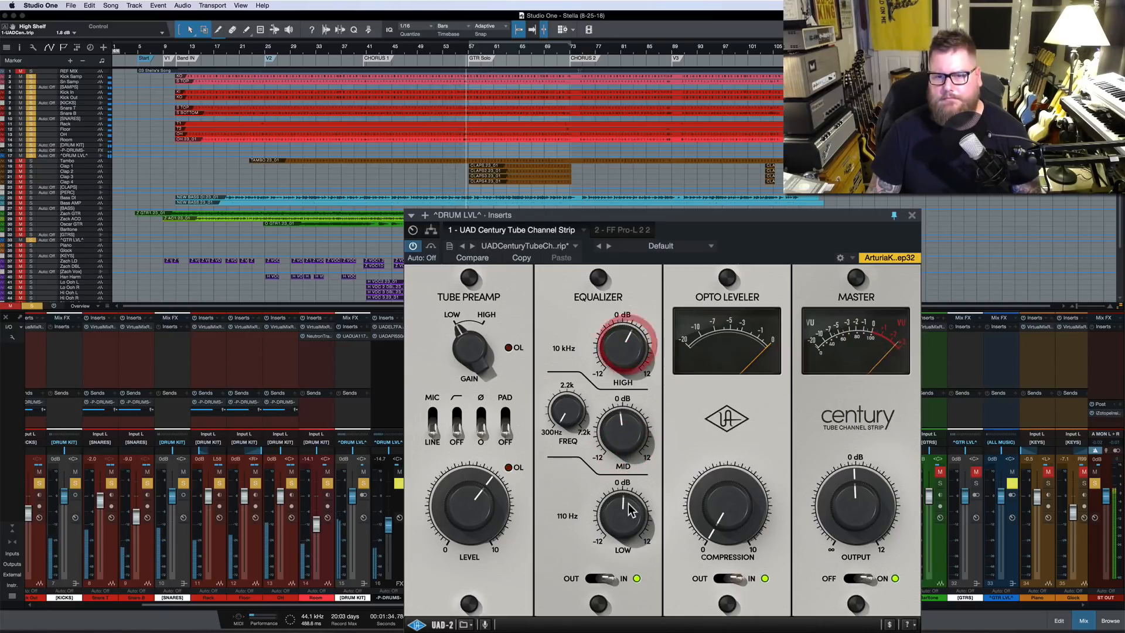
{"action": "left_click_drag", "start_coordinate": [629, 505], "coordinate": [630, 512]}
{"action": "mouse_move", "coordinate": [740, 494]}
{"action": "left_mouse_down"}
{"action": "mouse_move", "coordinate": [739, 469]}
{"action": "mouse_move", "coordinate": [739, 504]}
{"action": "left_mouse_up"}
{"action": "scroll", "coordinate": [739, 504], "scroll_direction": "up", "scroll_amount": 5}
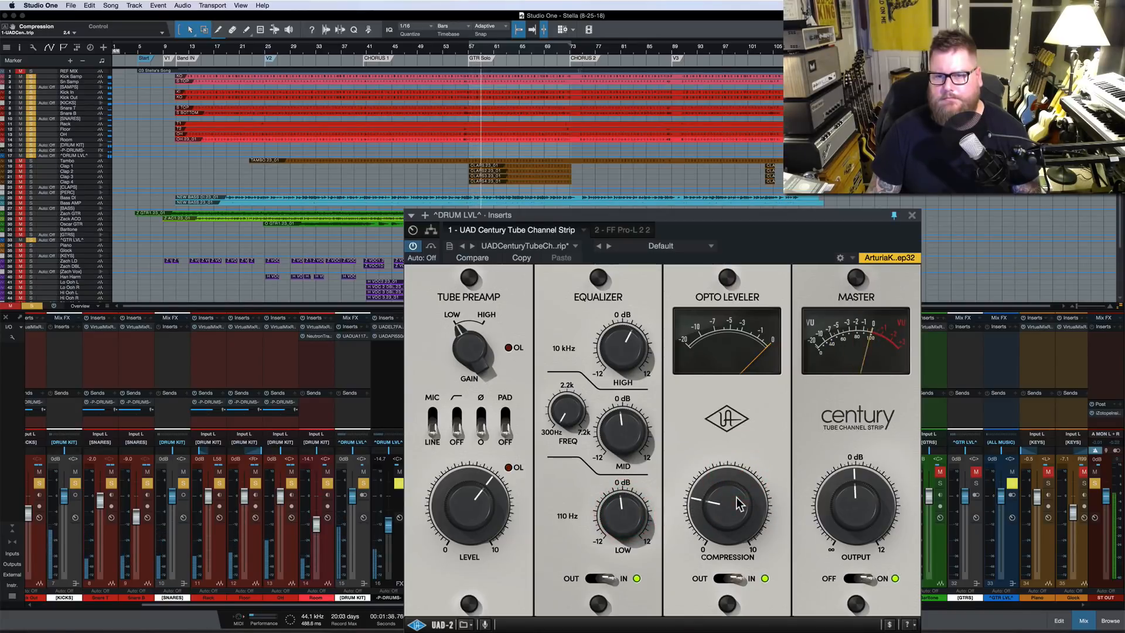
{"action": "scroll", "coordinate": [739, 504], "scroll_direction": "up", "scroll_amount": 6}
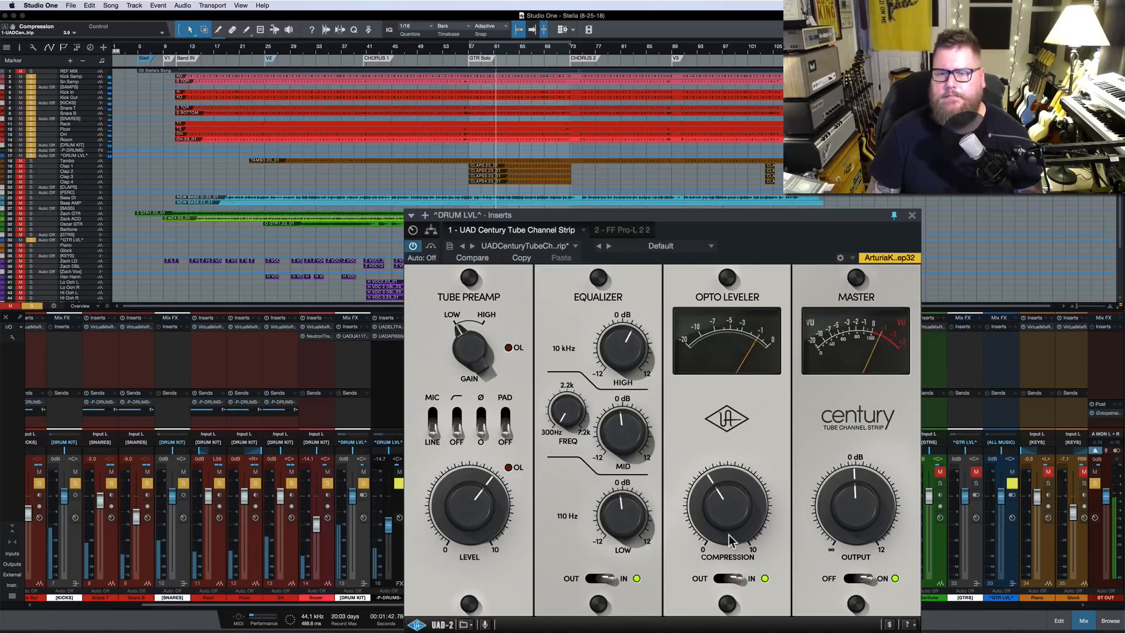
{"action": "scroll", "coordinate": [850, 512], "scroll_direction": "down", "scroll_amount": 2}
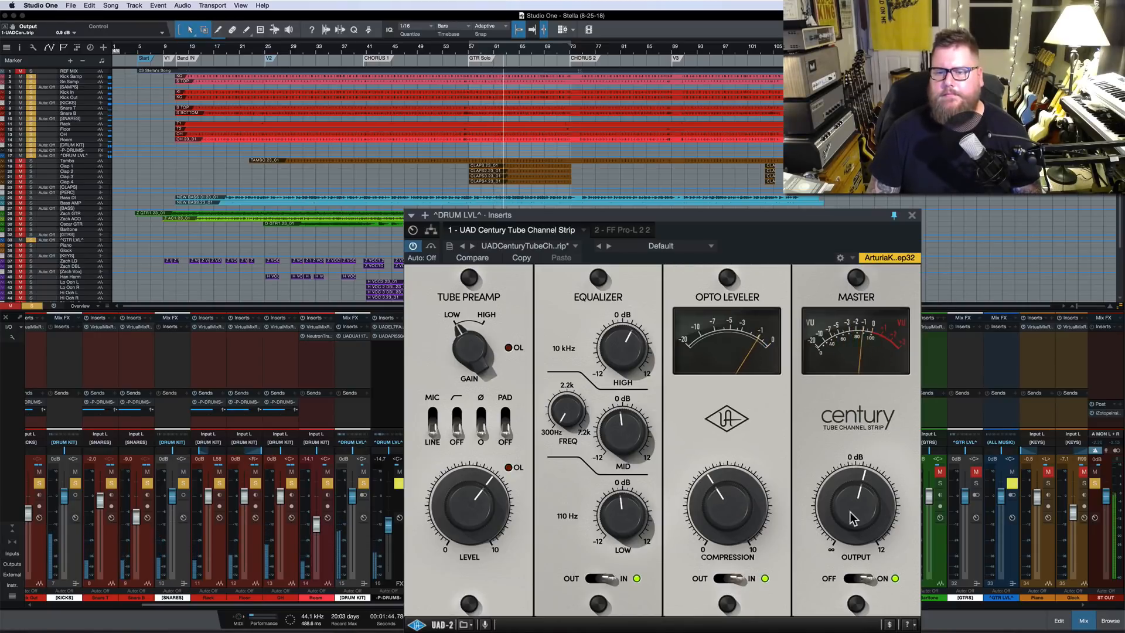
Compare the drum bus with the channel strip off and on, set Compression to about 3.5 and stop playback
{"action": "left_click", "coordinate": [841, 579]}
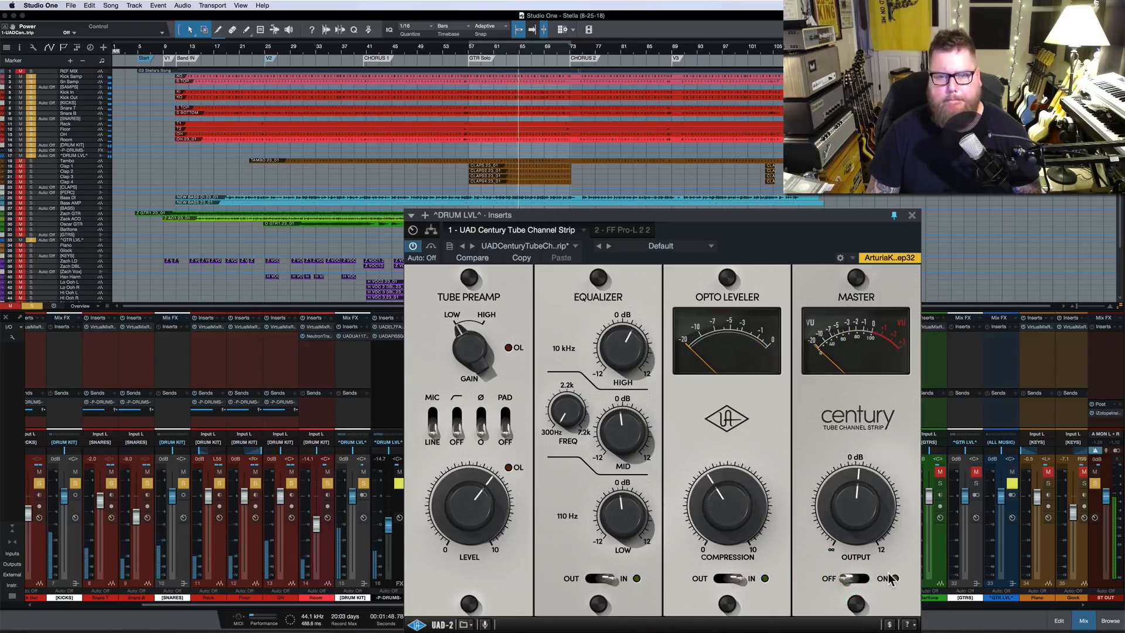
{"action": "left_click", "coordinate": [861, 579]}
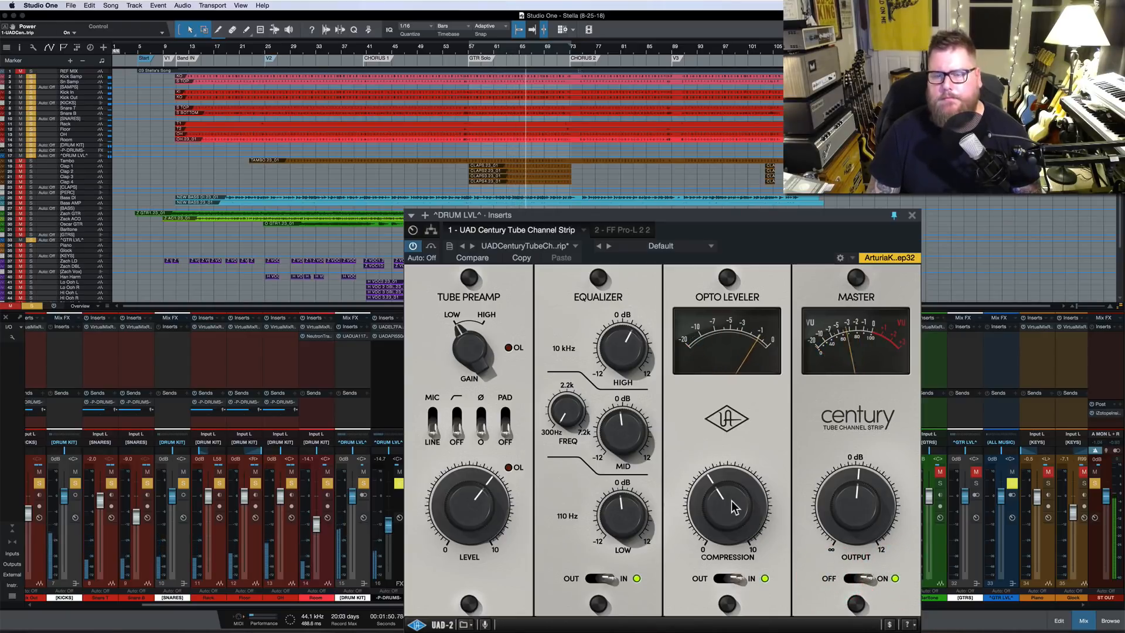
{"action": "scroll", "coordinate": [733, 514], "scroll_direction": "down", "scroll_amount": 1}
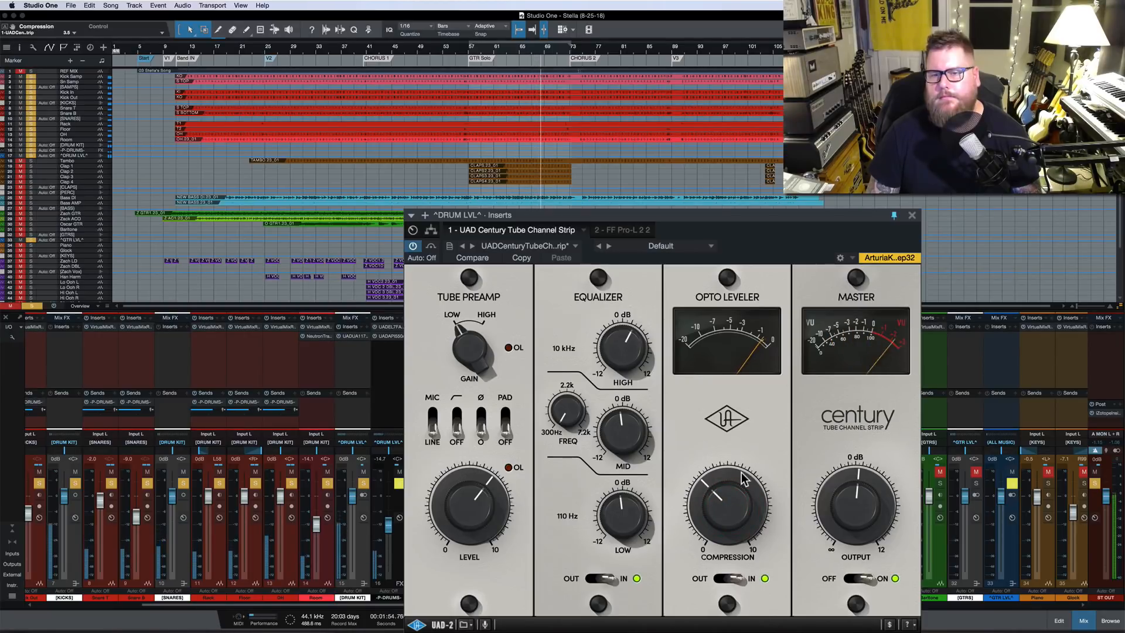
{"action": "key", "text": "space"}
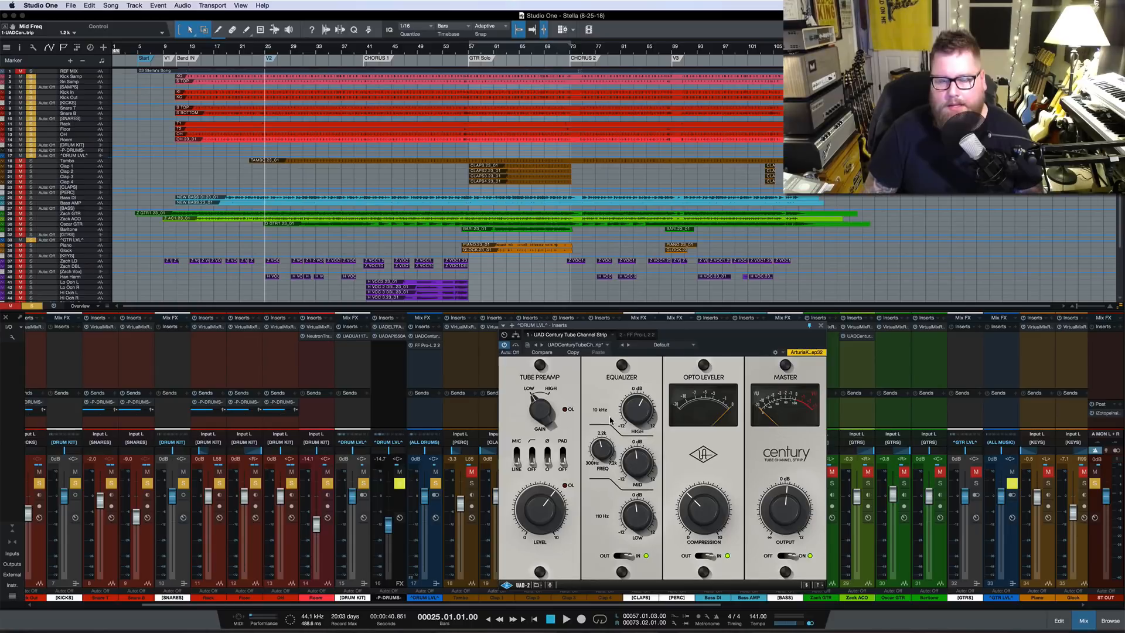
Close the drum strip, solo the [BASS] bus with the drums and raise its fader to just above 0 dB during playback
{"action": "left_click", "coordinate": [822, 325]}
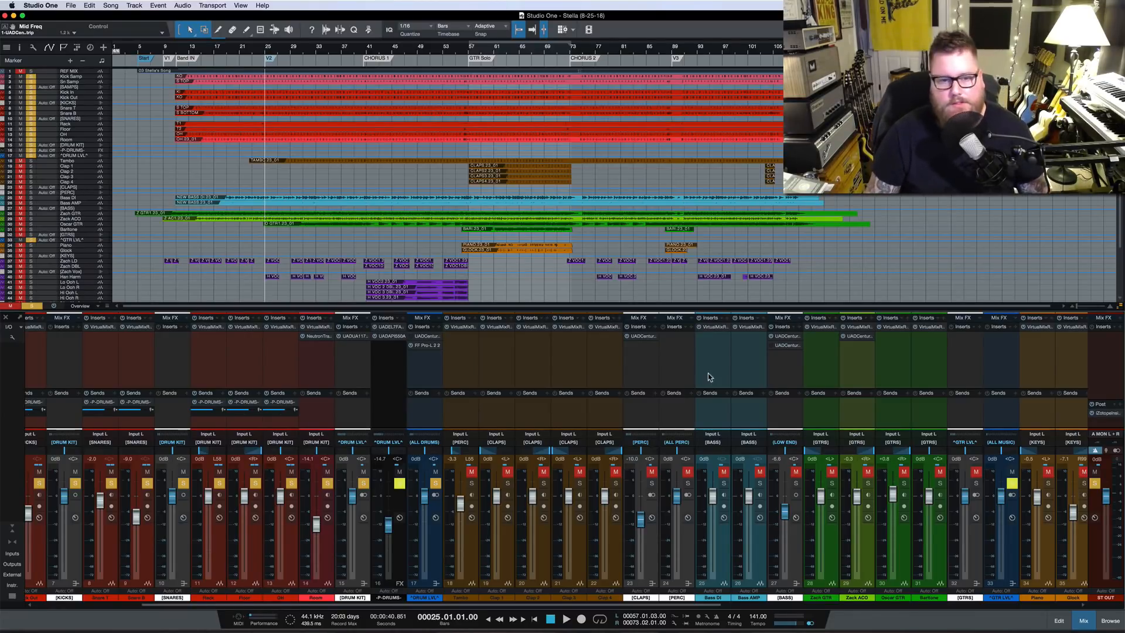
{"action": "left_click", "coordinate": [796, 483]}
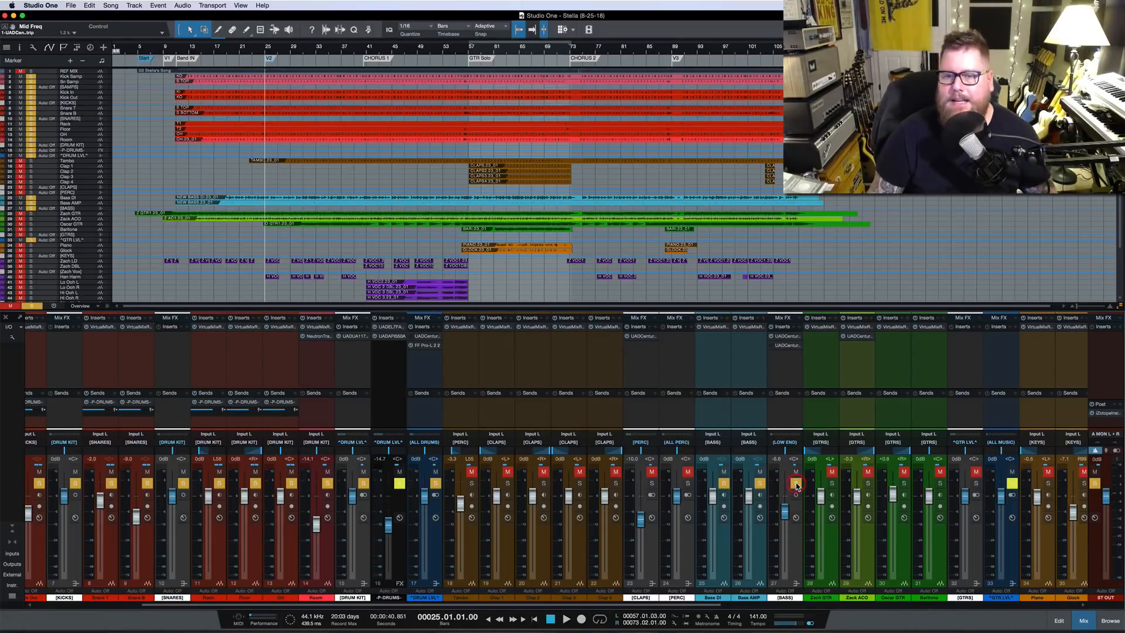
{"action": "scroll", "coordinate": [637, 368], "scroll_direction": "right", "scroll_amount": 5}
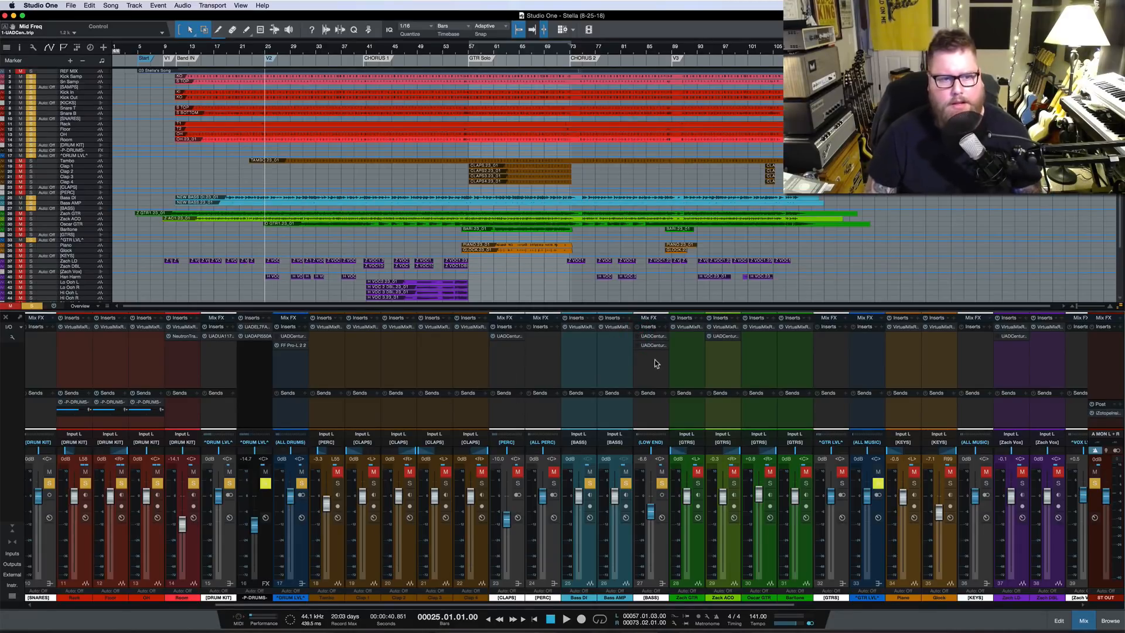
{"action": "key", "text": "space"}
{"action": "left_click_drag", "start_coordinate": [650, 511], "coordinate": [651, 495]}
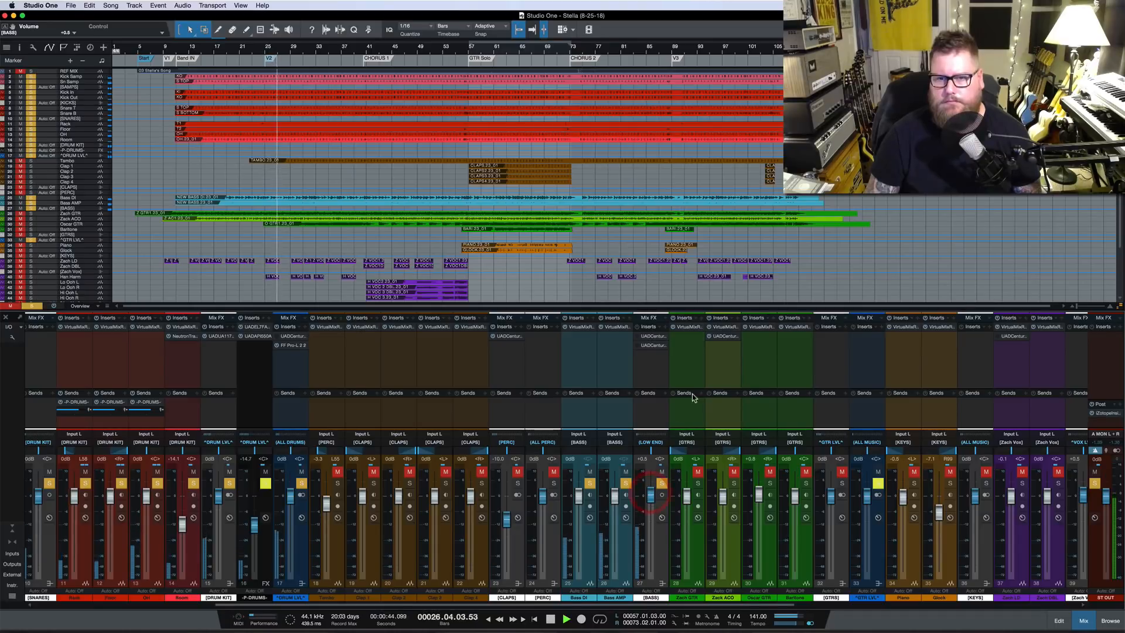
Unsolo the drum level bus while playing and raise the [BASS] fader to about +2 dB
{"action": "scroll", "coordinate": [693, 368], "scroll_direction": "right", "scroll_amount": 5}
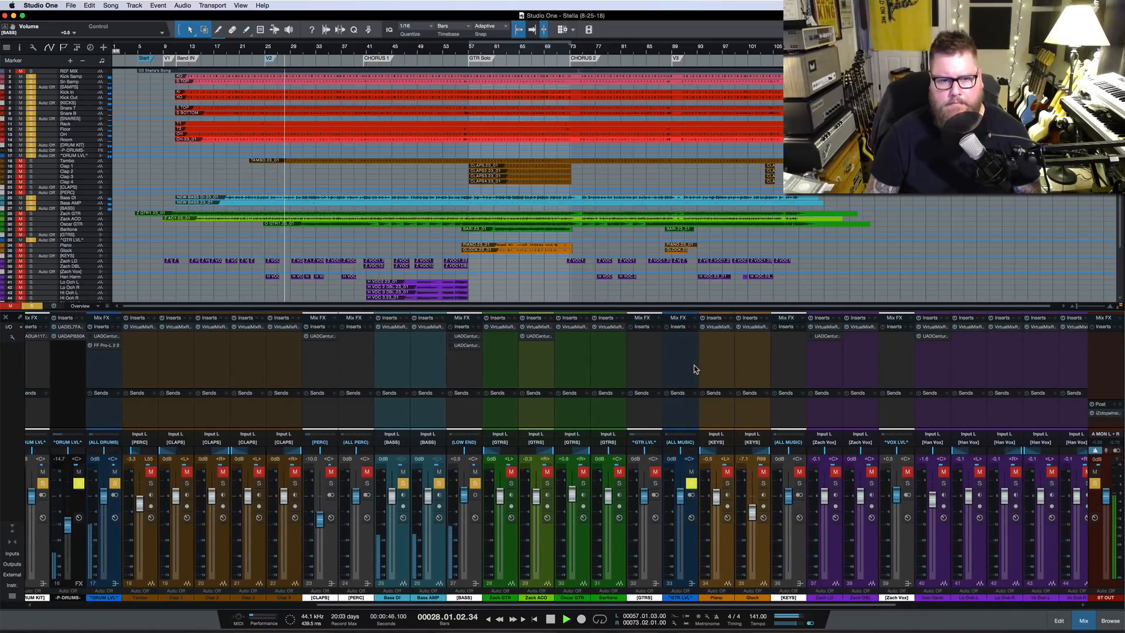
{"action": "left_click", "coordinate": [114, 484]}
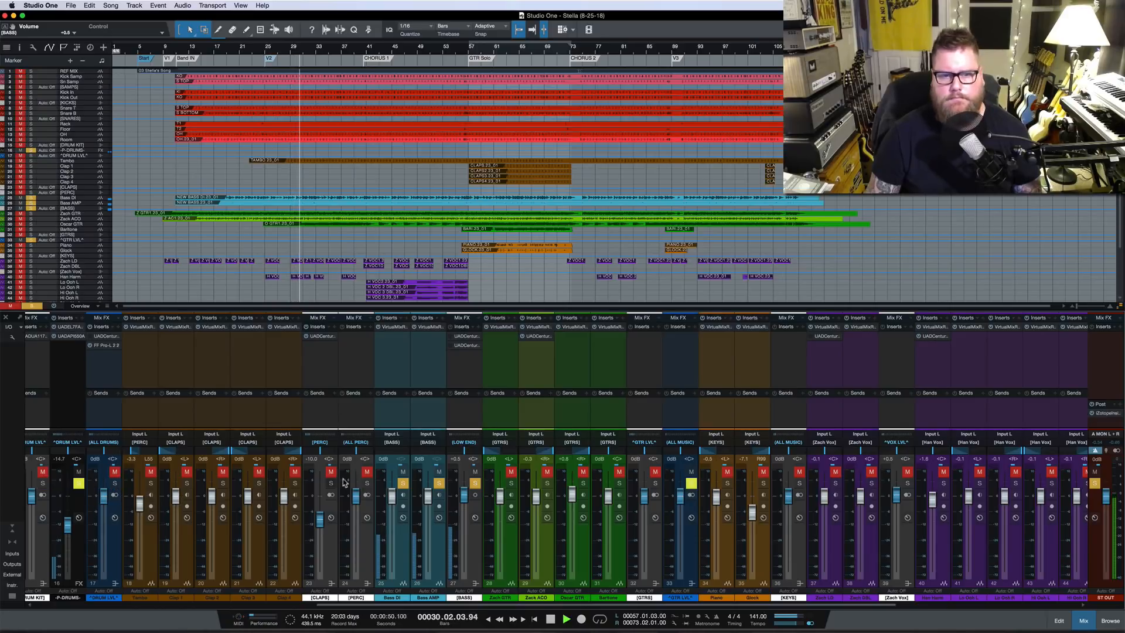
{"action": "scroll", "coordinate": [464, 497], "scroll_direction": "up", "scroll_amount": 3}
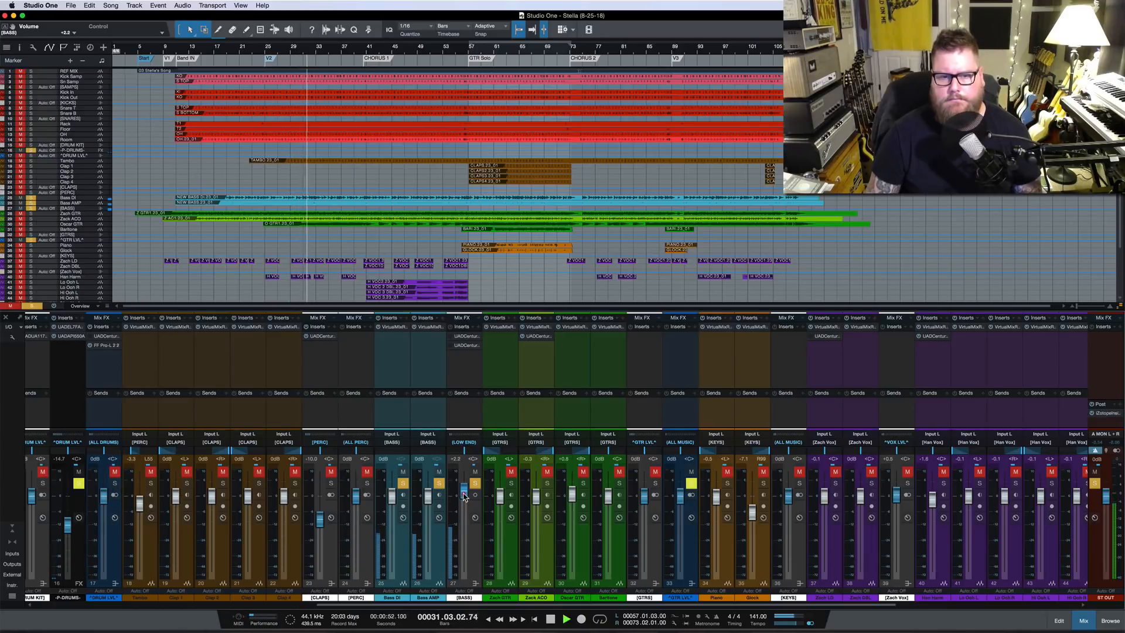
Open the first Century Tube Channel Strip on the [BASS] bus, reposition its window and stop playback
{"action": "left_click", "coordinate": [463, 339]}
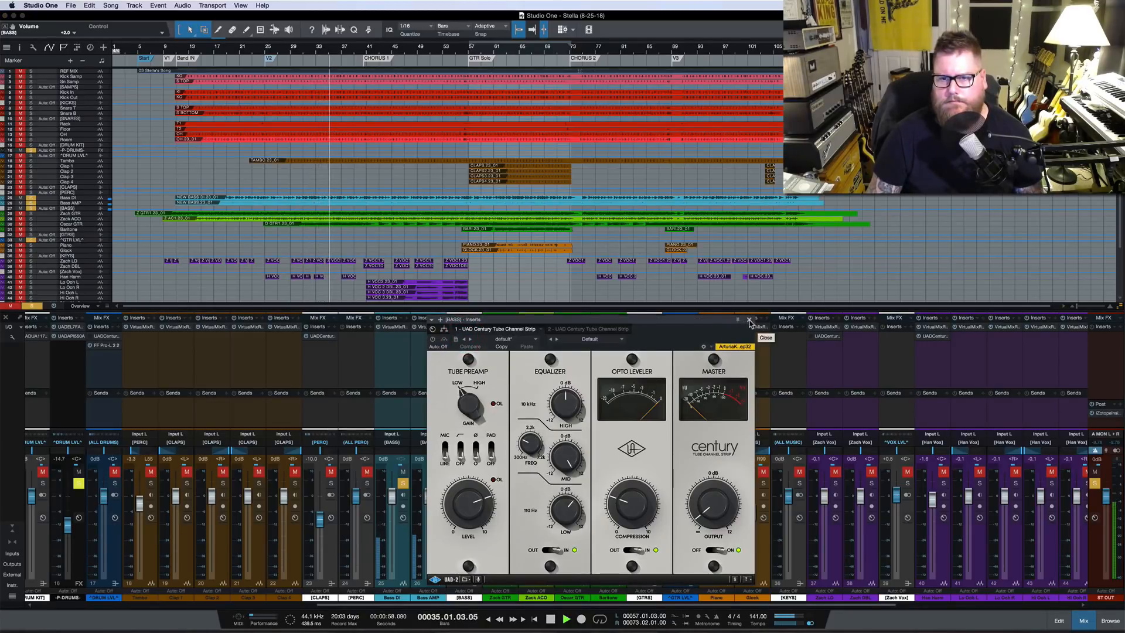
{"action": "left_click_drag", "start_coordinate": [704, 324], "coordinate": [825, 331]}
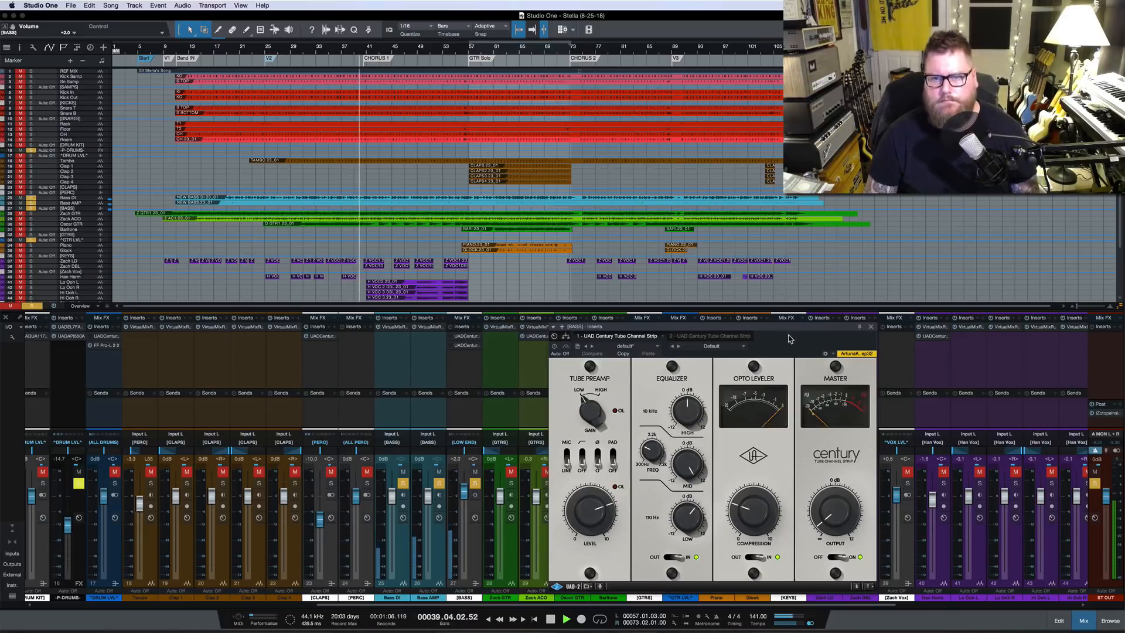
{"action": "key", "text": "space"}
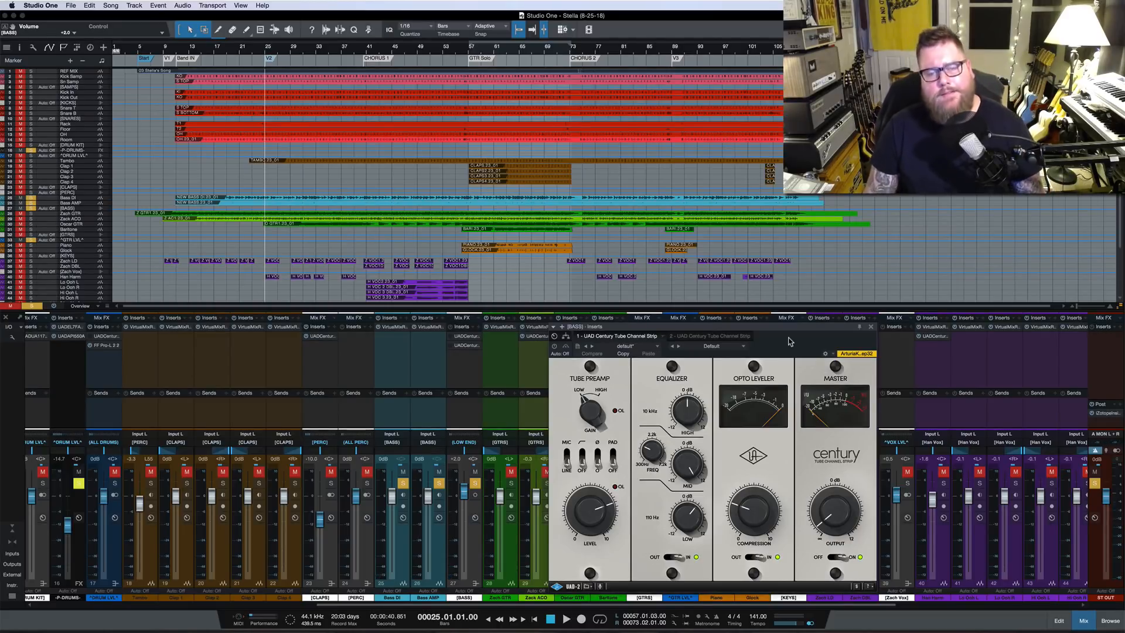
{"action": "left_click_drag", "start_coordinate": [791, 327], "coordinate": [770, 328]}
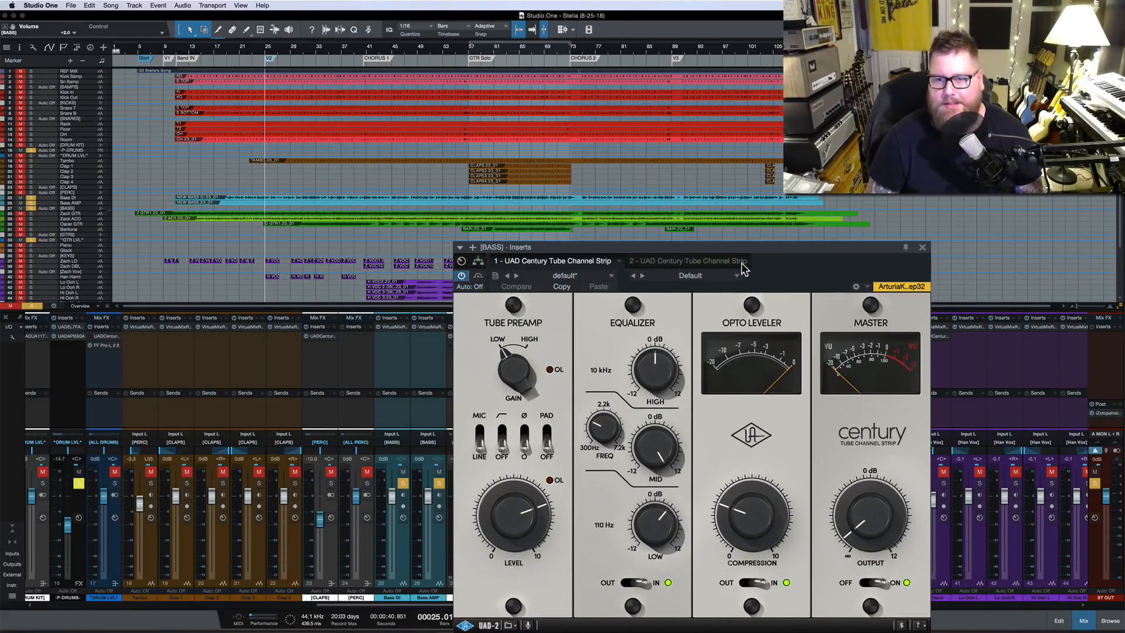
{"action": "left_click_drag", "start_coordinate": [787, 250], "coordinate": [757, 250]}
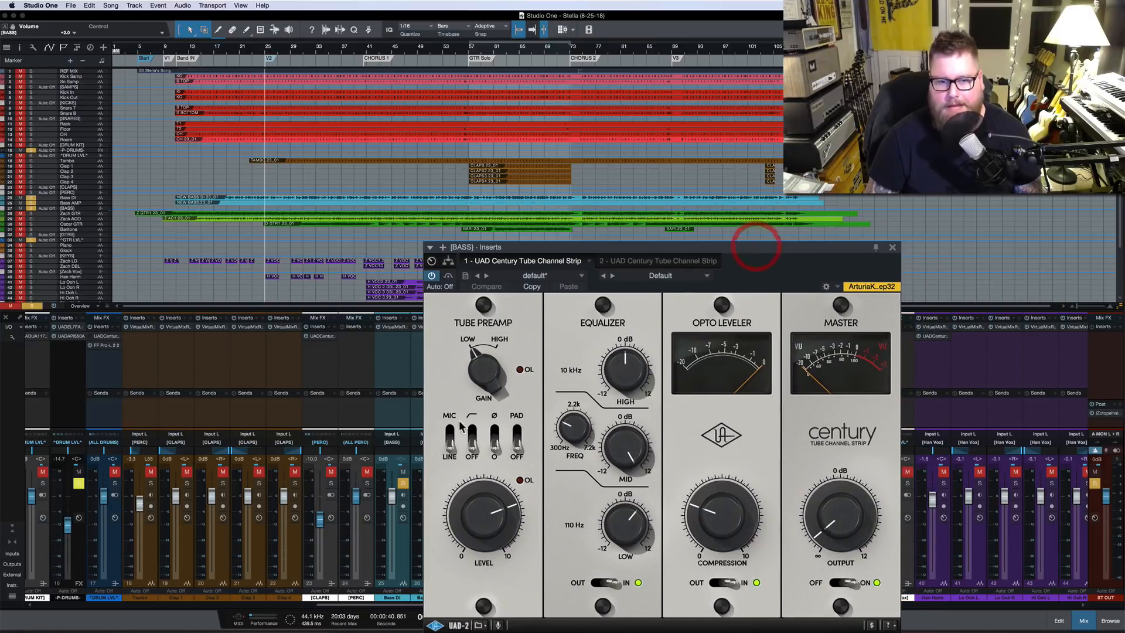
Undo the last [BASS] fader change and compare the bass with the first strip's power off and on during playback
{"action": "key", "text": "super+z"}
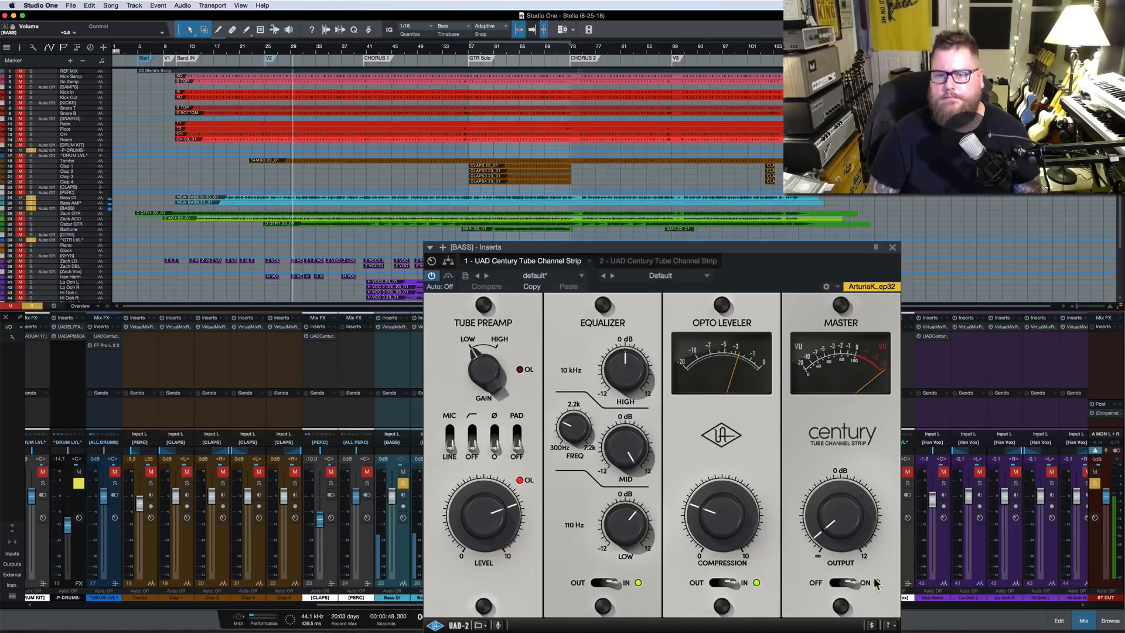
{"action": "left_click", "coordinate": [830, 582]}
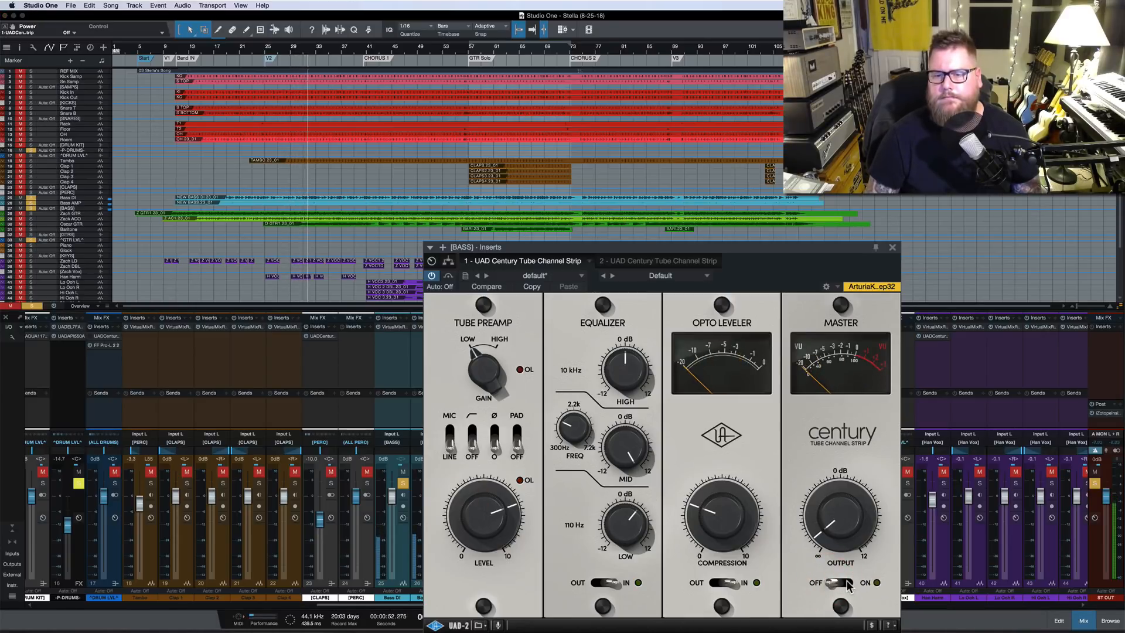
{"action": "left_click", "coordinate": [847, 583]}
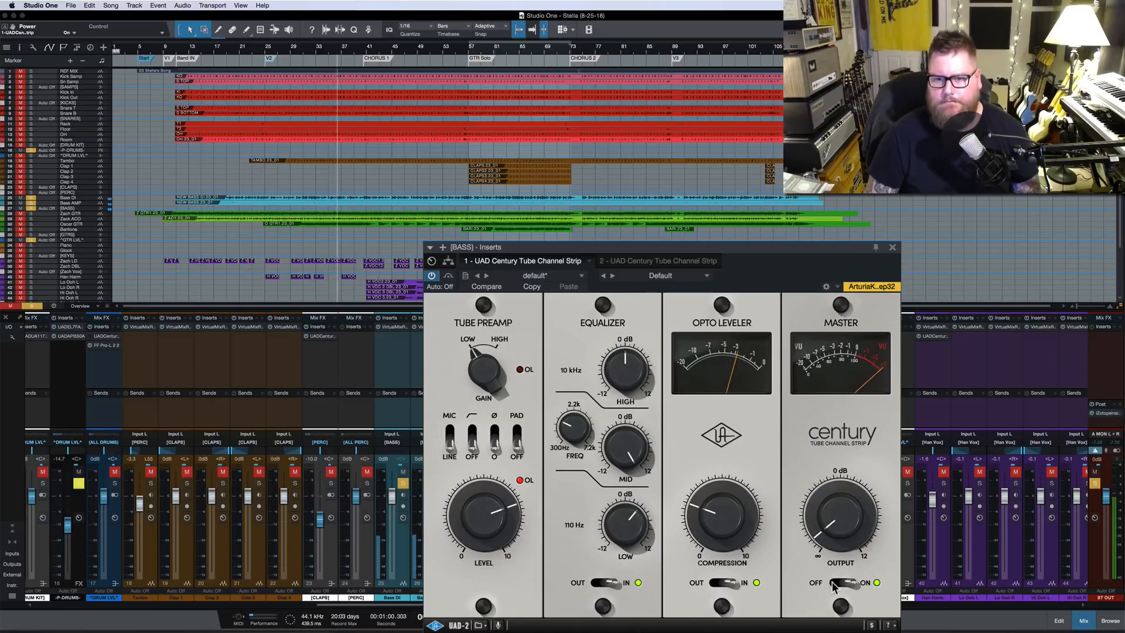
{"action": "left_click", "coordinate": [832, 583]}
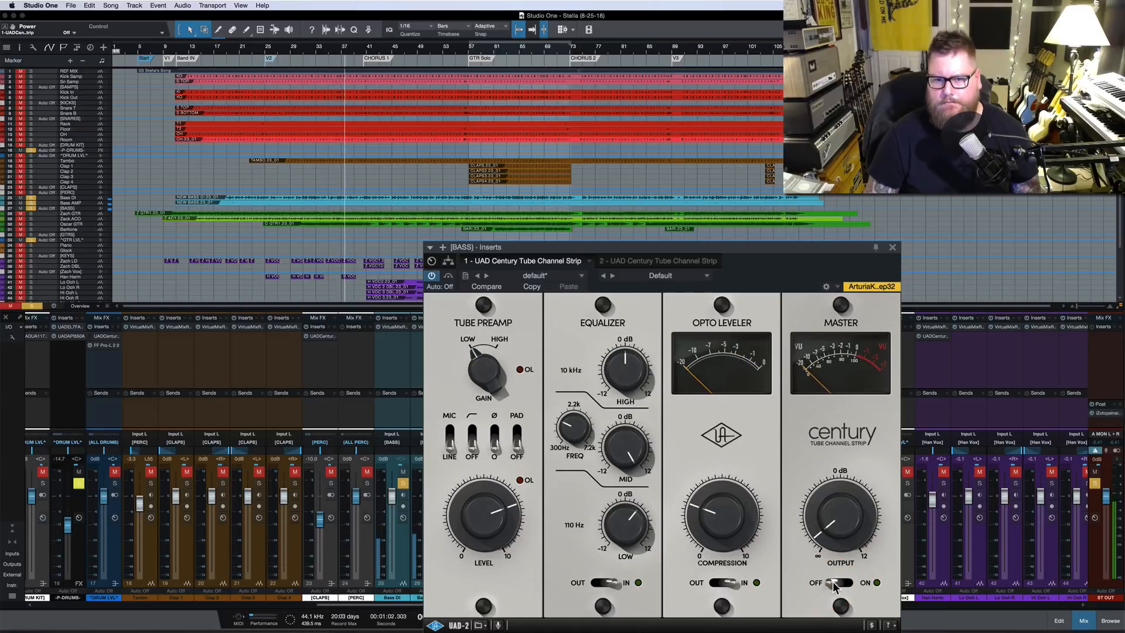
{"action": "left_click", "coordinate": [841, 582]}
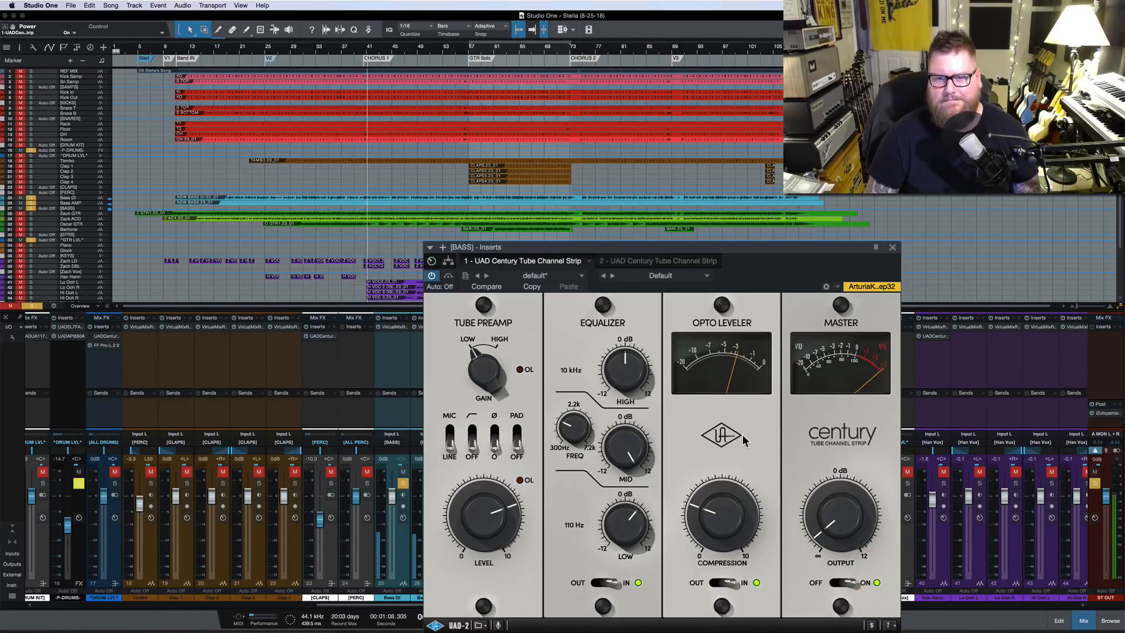
{"action": "key", "text": "space"}
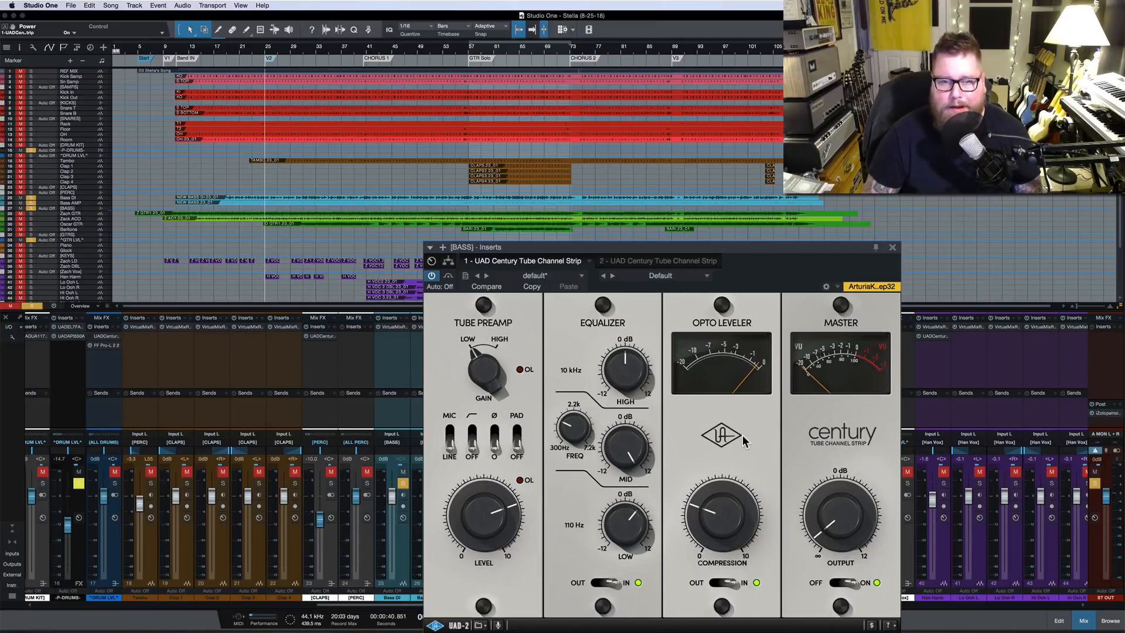
Bypass the first Century strip on the [BASS] bus and activate the second instance, repositioning its window
{"action": "left_click", "coordinate": [453, 263]}
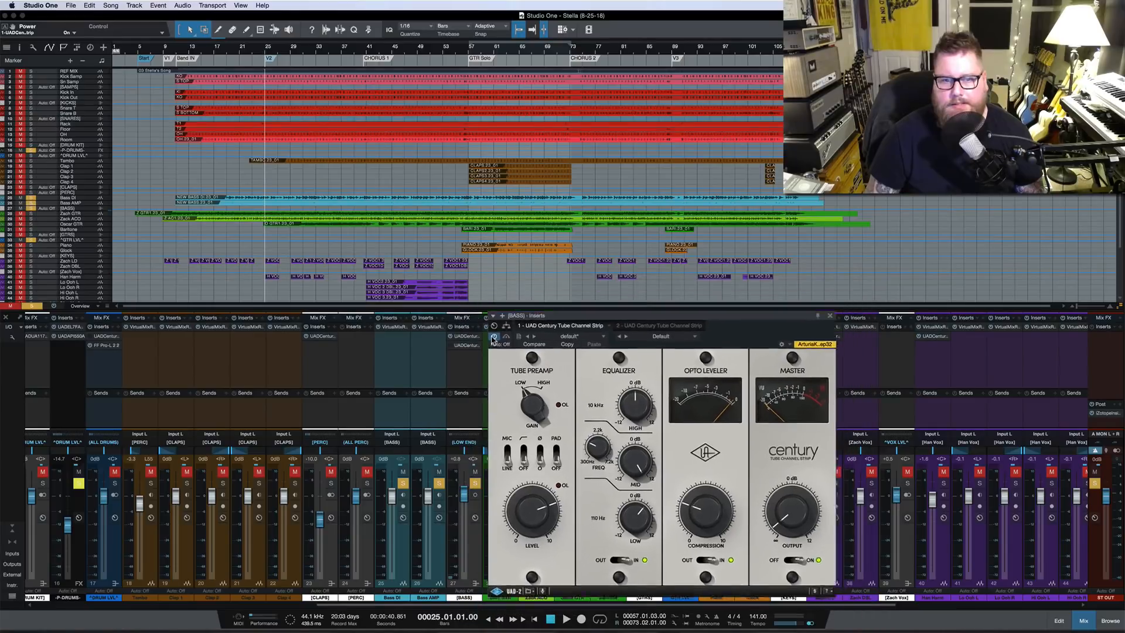
{"action": "left_click", "coordinate": [668, 333]}
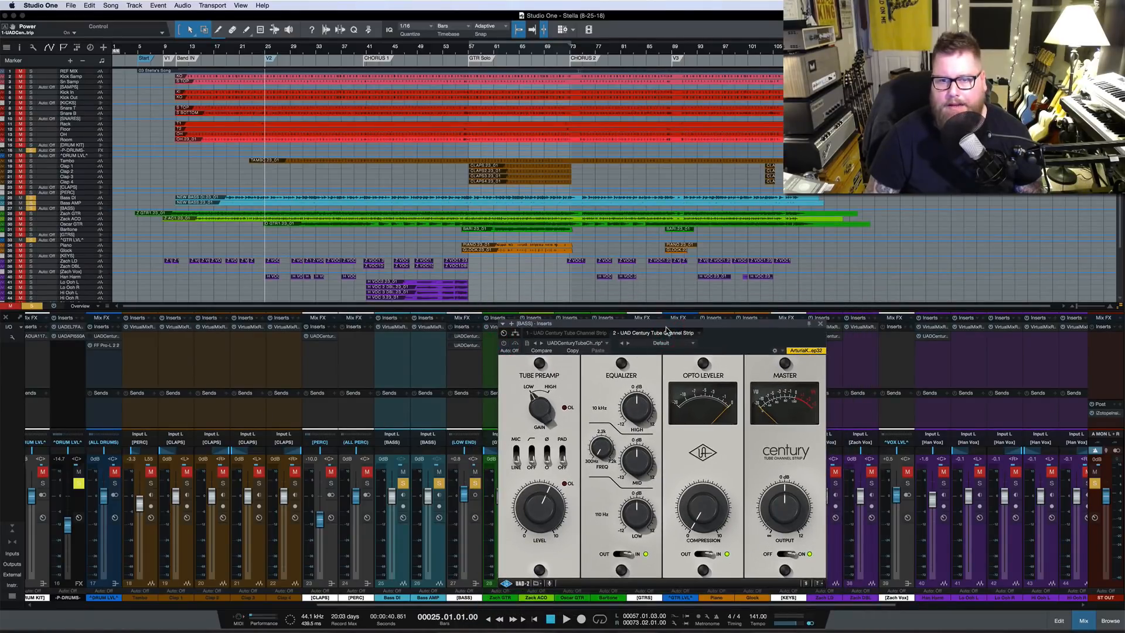
{"action": "left_click_drag", "start_coordinate": [663, 323], "coordinate": [655, 329]}
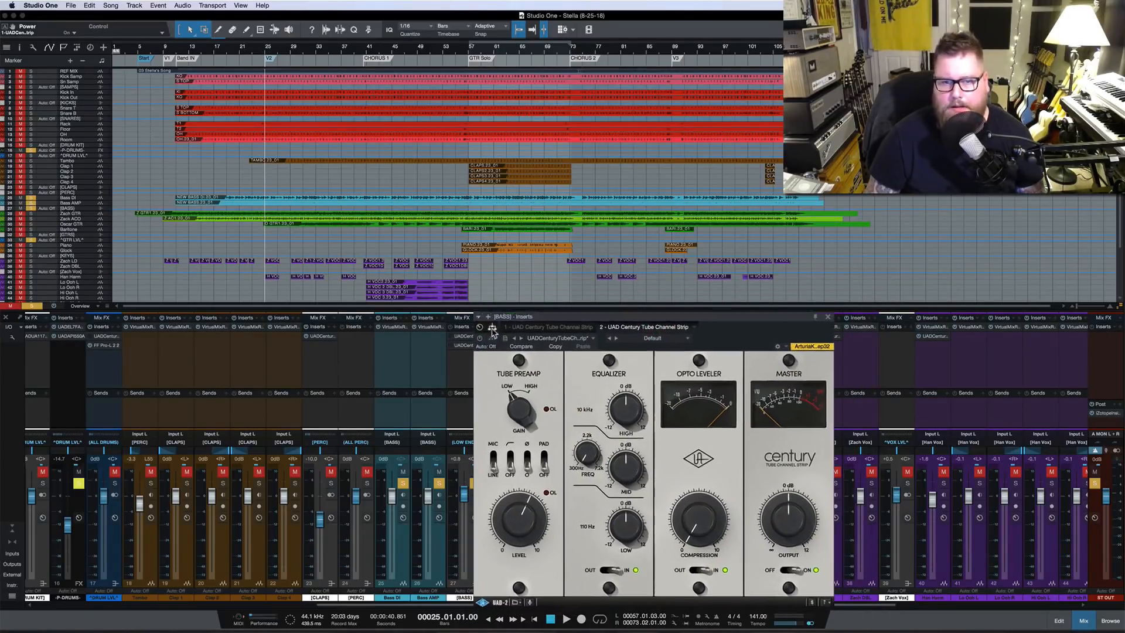
{"action": "left_click", "coordinate": [436, 297]}
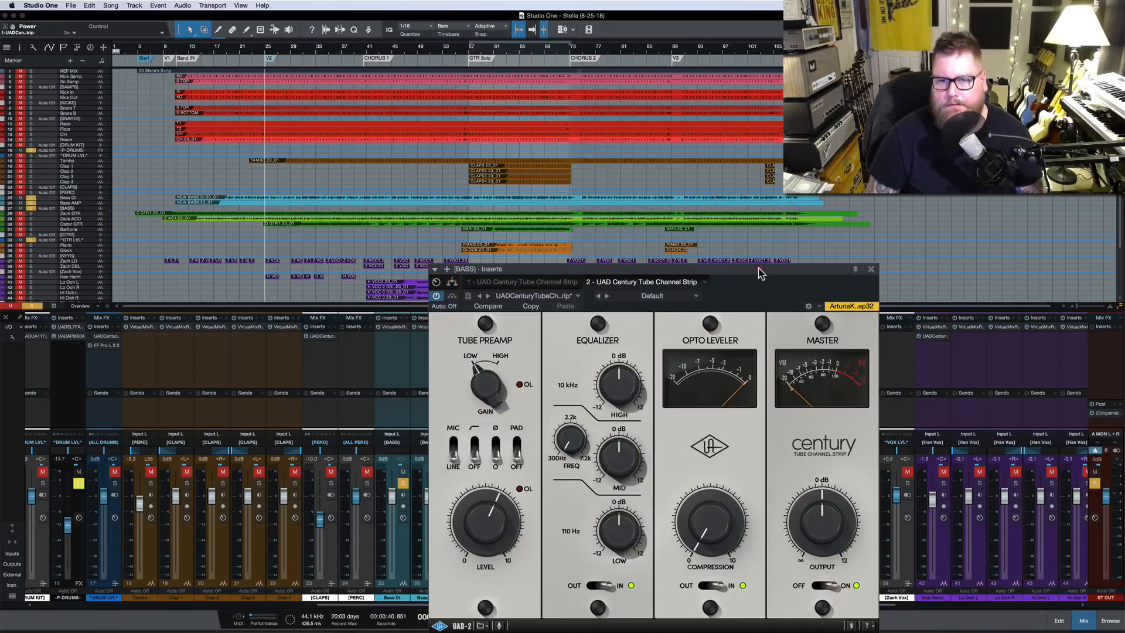
{"action": "left_click_drag", "start_coordinate": [759, 269], "coordinate": [762, 269]}
Drive the second bass strip's preamp by raising Level while playing, lower Output to about -3.7 dB and stop playback
{"action": "key", "text": "space"}
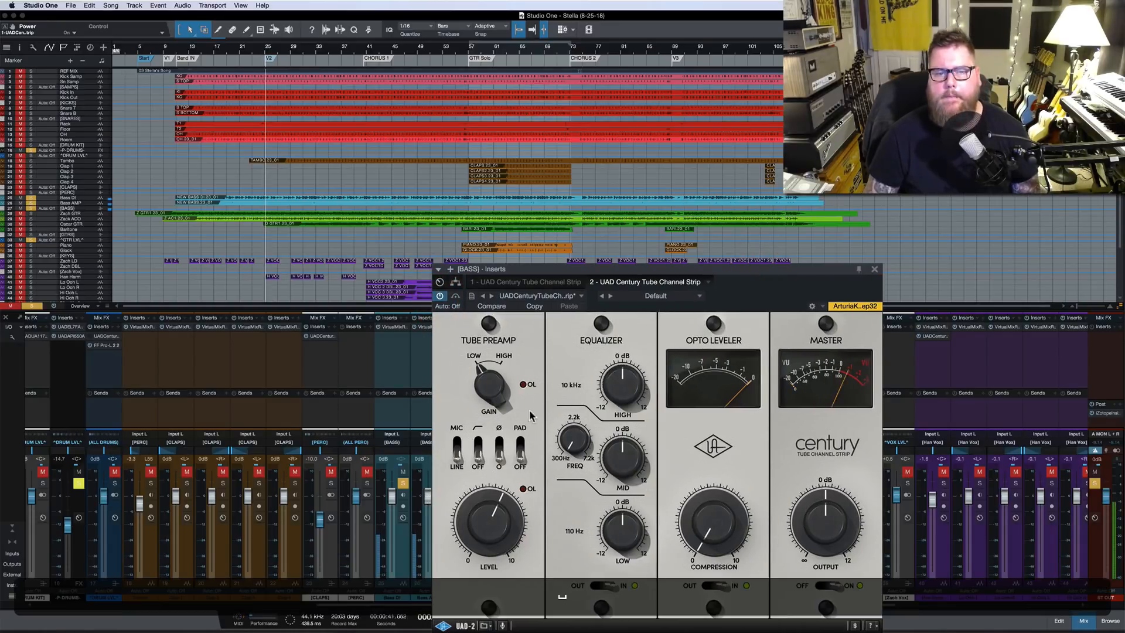
{"action": "left_click_drag", "start_coordinate": [464, 540], "coordinate": [484, 516]}
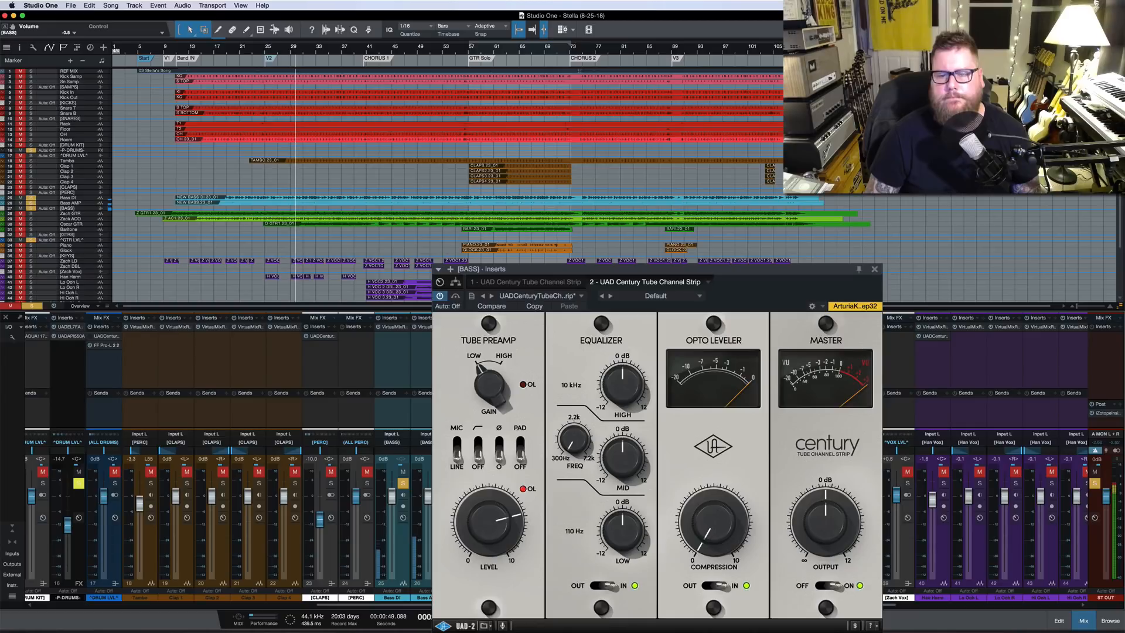
{"action": "left_click_drag", "start_coordinate": [814, 525], "coordinate": [821, 538]}
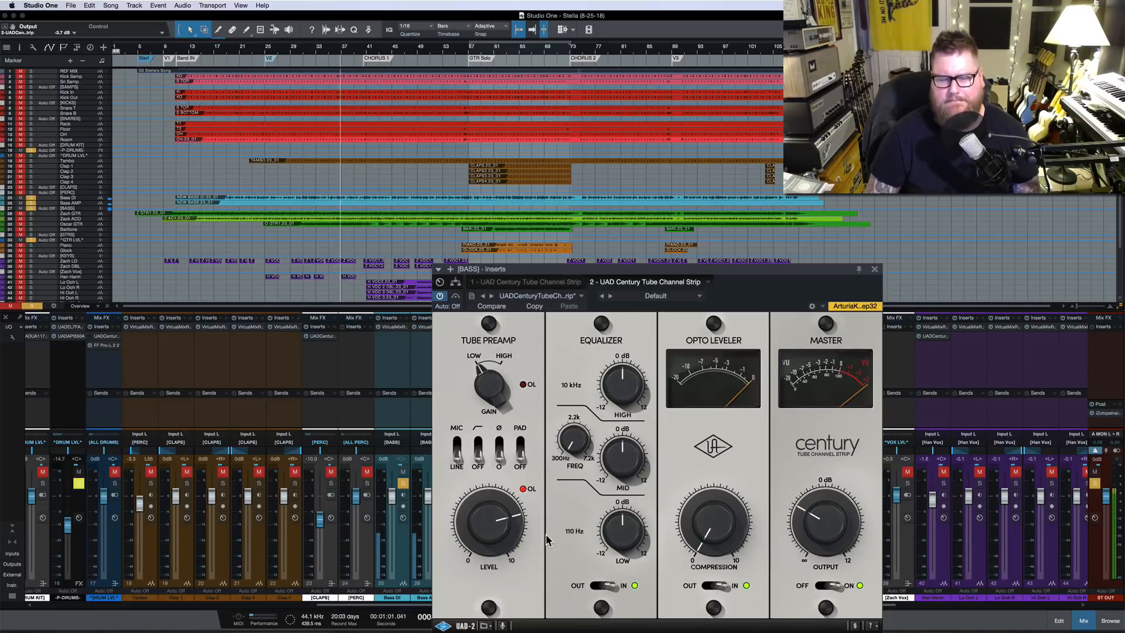
{"action": "key", "text": "space"}
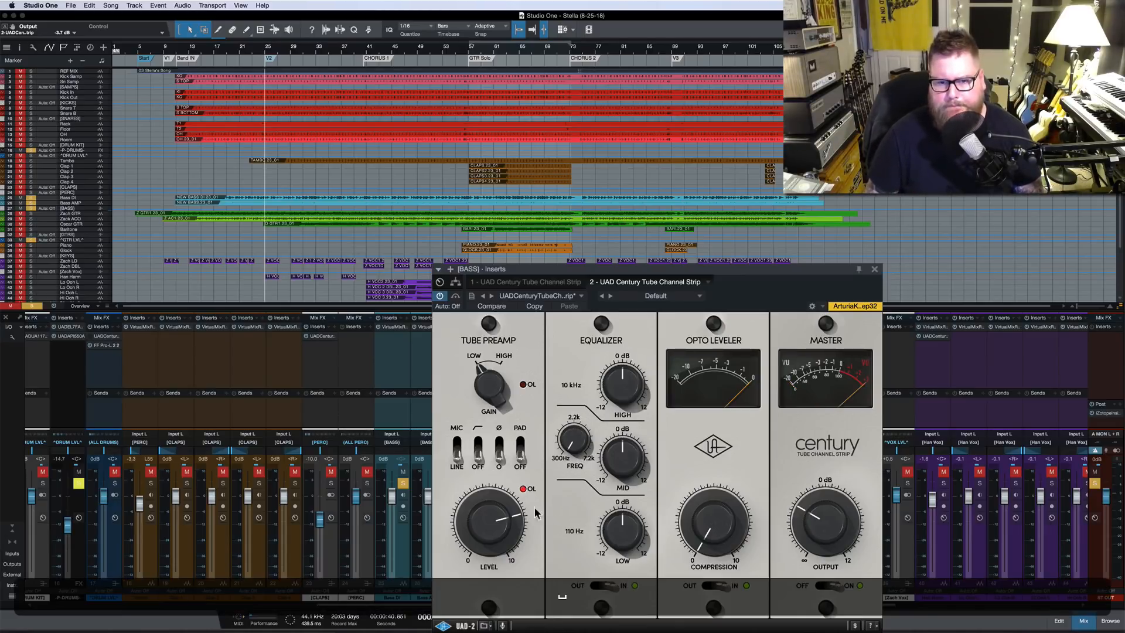
Ease back the second bass strip's preamp Level, adjust the mid frequency and boost Mid to about 6.1 dB
{"action": "left_click_drag", "start_coordinate": [495, 515], "coordinate": [485, 506]}
{"action": "left_click_drag", "start_coordinate": [636, 468], "coordinate": [638, 455]}
{"action": "left_click_drag", "start_coordinate": [500, 508], "coordinate": [501, 501]}
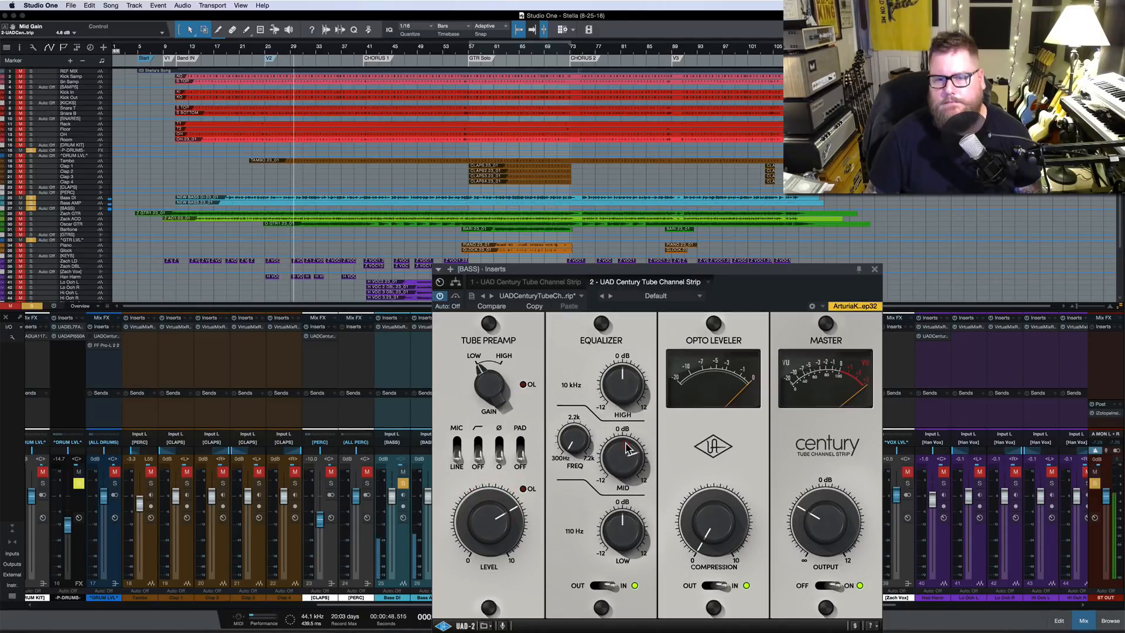
{"action": "left_click_drag", "start_coordinate": [581, 442], "coordinate": [623, 447]}
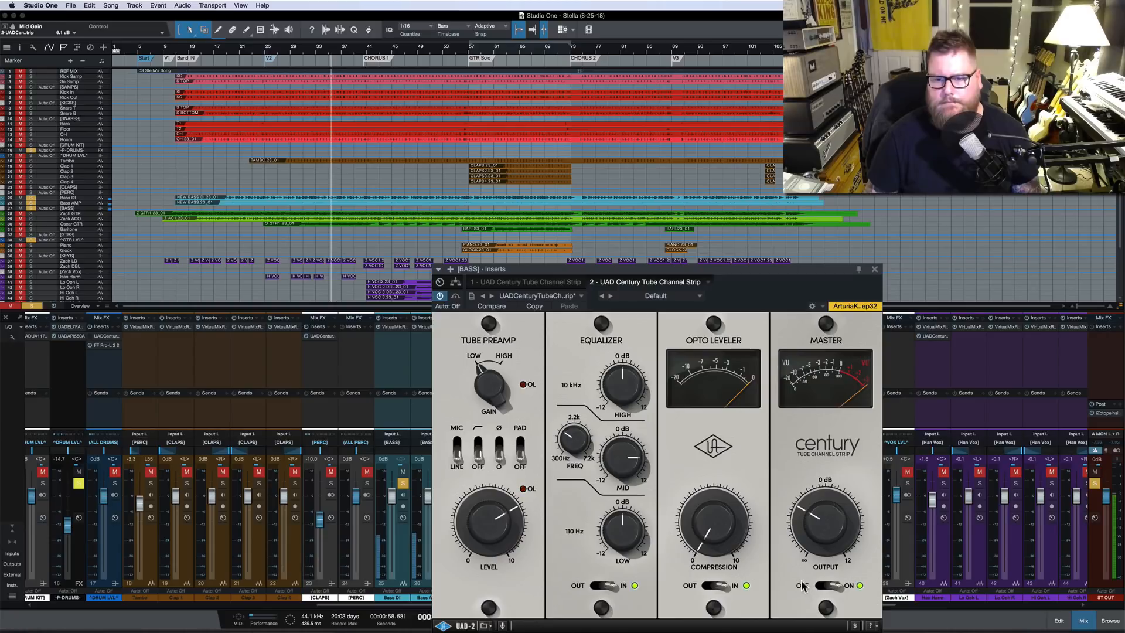
Compare the second bass strip's power off and on, lower Output to about -4.8 dB and stop playback
{"action": "left_click", "coordinate": [823, 586]}
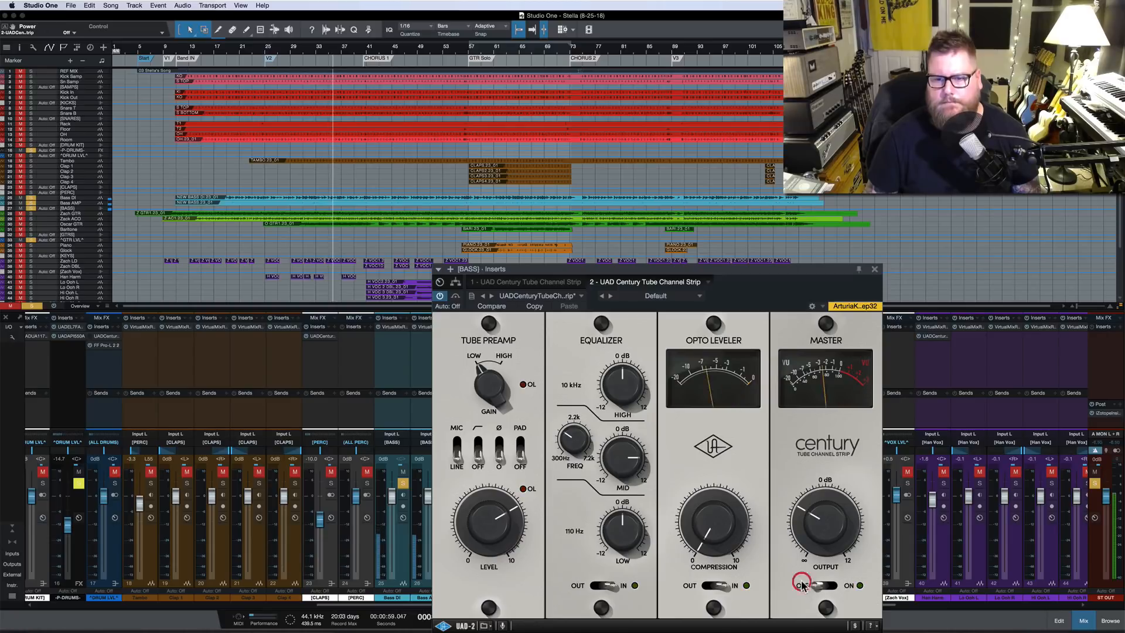
{"action": "left_click", "coordinate": [854, 588]}
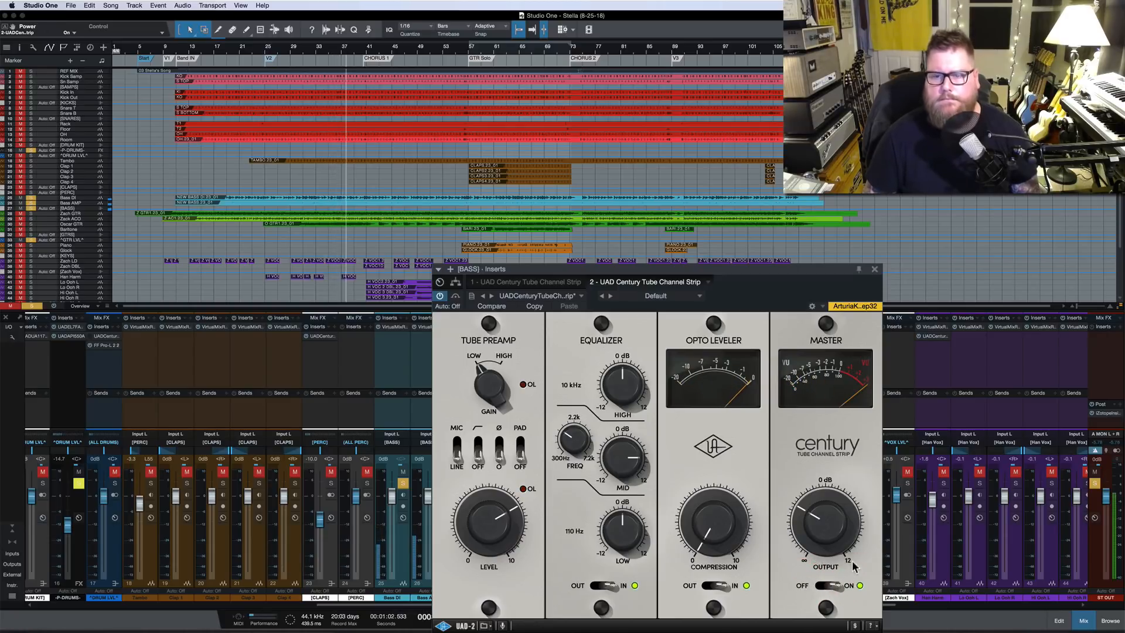
{"action": "left_click", "coordinate": [831, 530]}
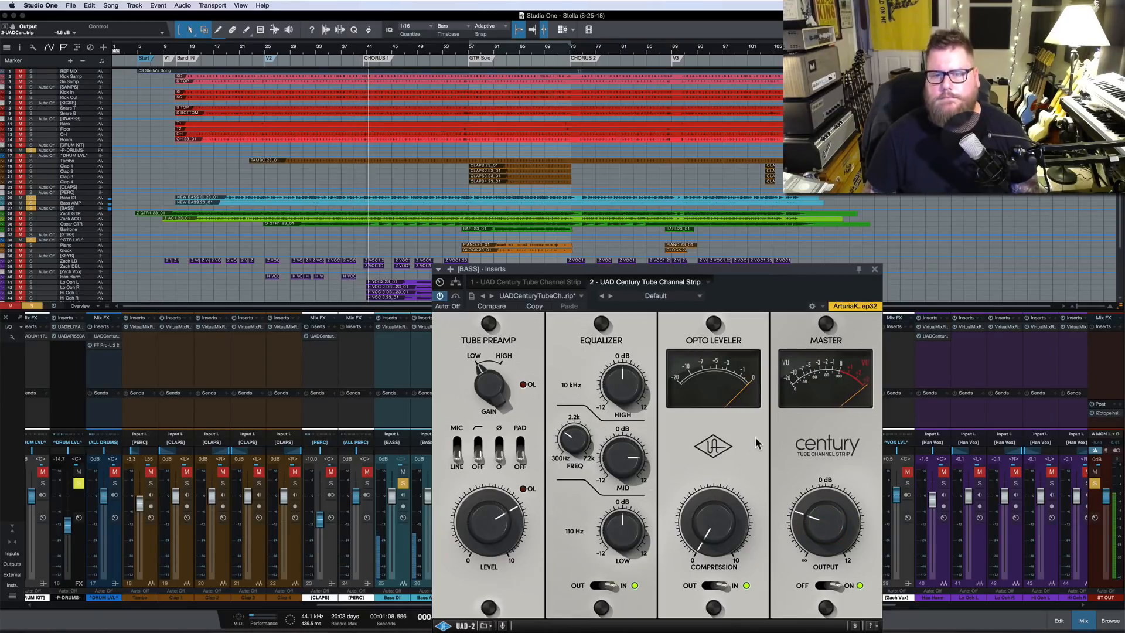
{"action": "key", "text": "space"}
During playback, raise the bass strip's Compression to about 3.3 and set Output to about -4.0 dB
{"action": "key", "text": "space"}
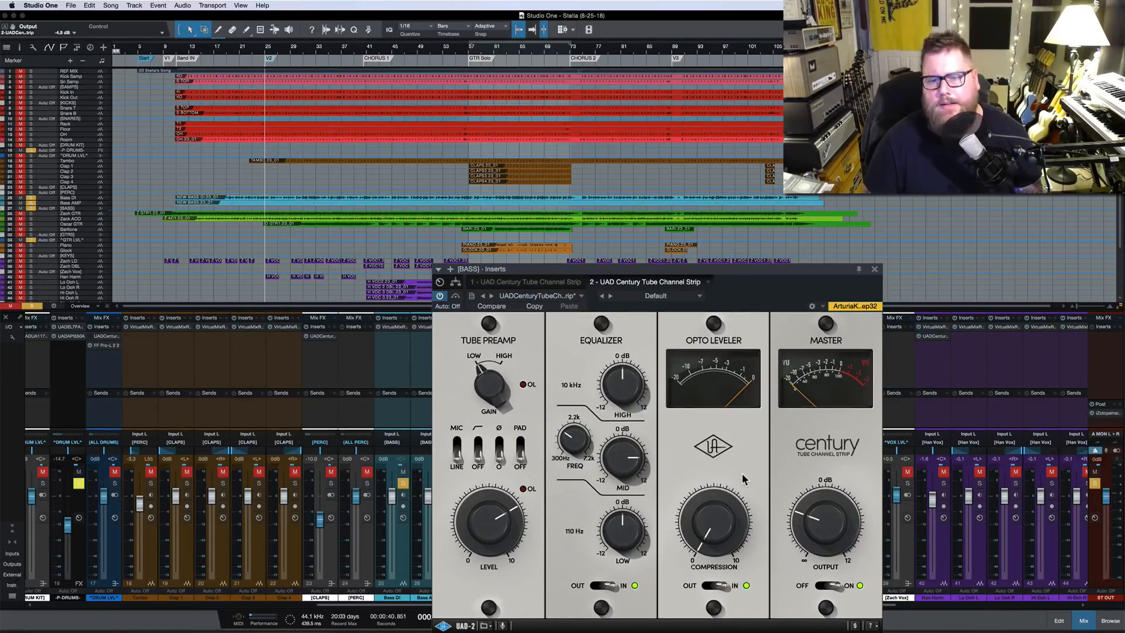
{"action": "left_click_drag", "start_coordinate": [719, 538], "coordinate": [715, 518]}
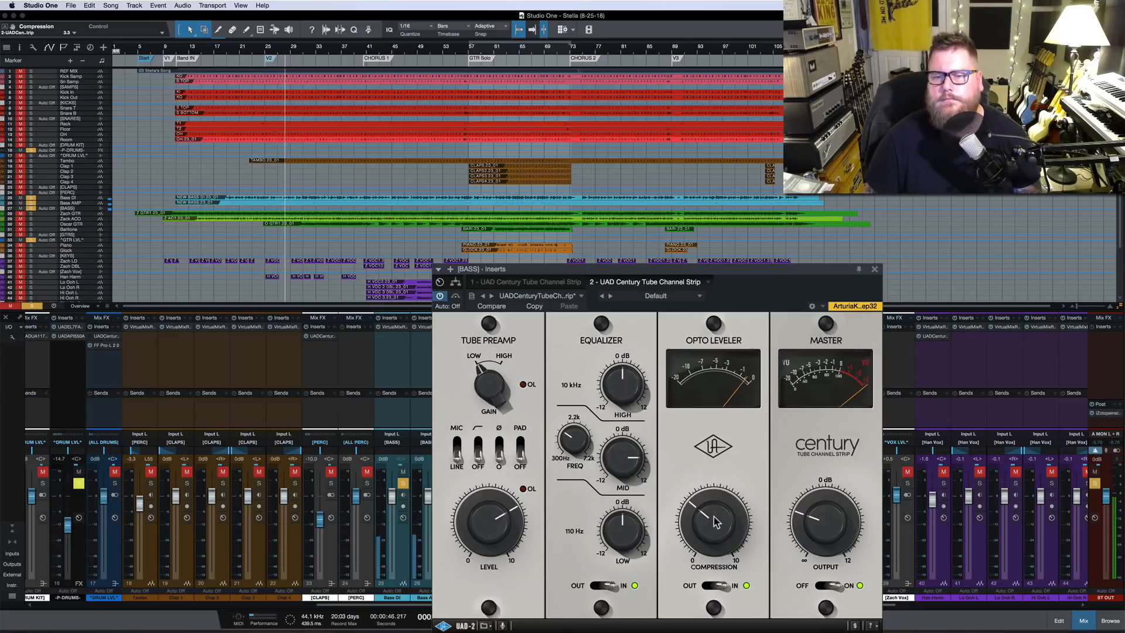
{"action": "left_click_drag", "start_coordinate": [714, 518], "coordinate": [715, 517]}
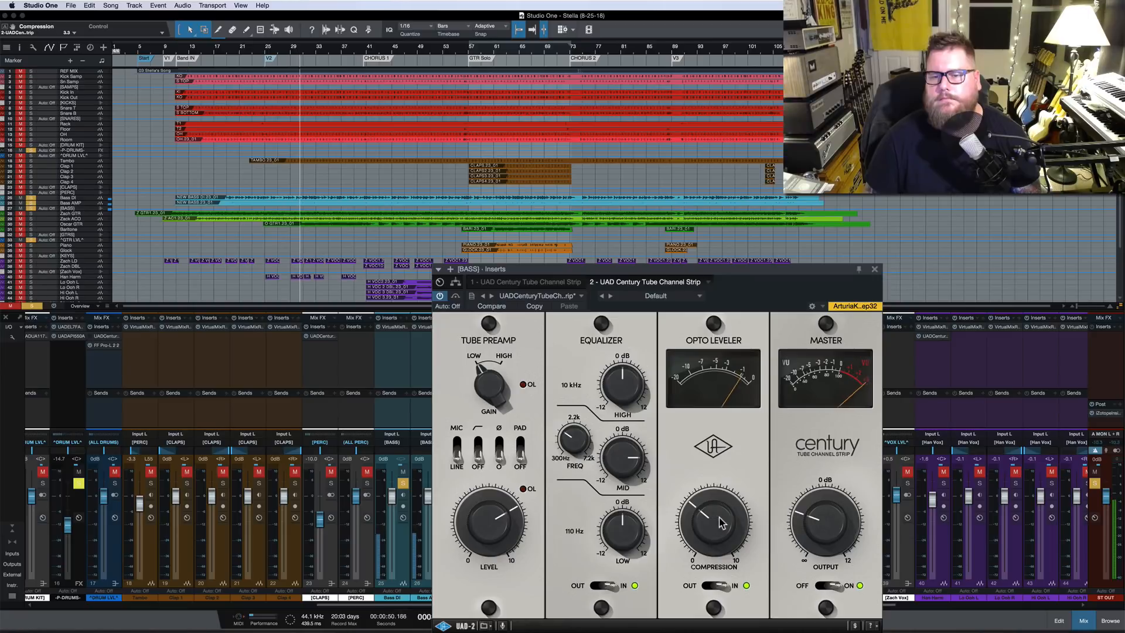
{"action": "left_click", "coordinate": [819, 529]}
{"action": "left_click_drag", "start_coordinate": [819, 529], "coordinate": [819, 527]}
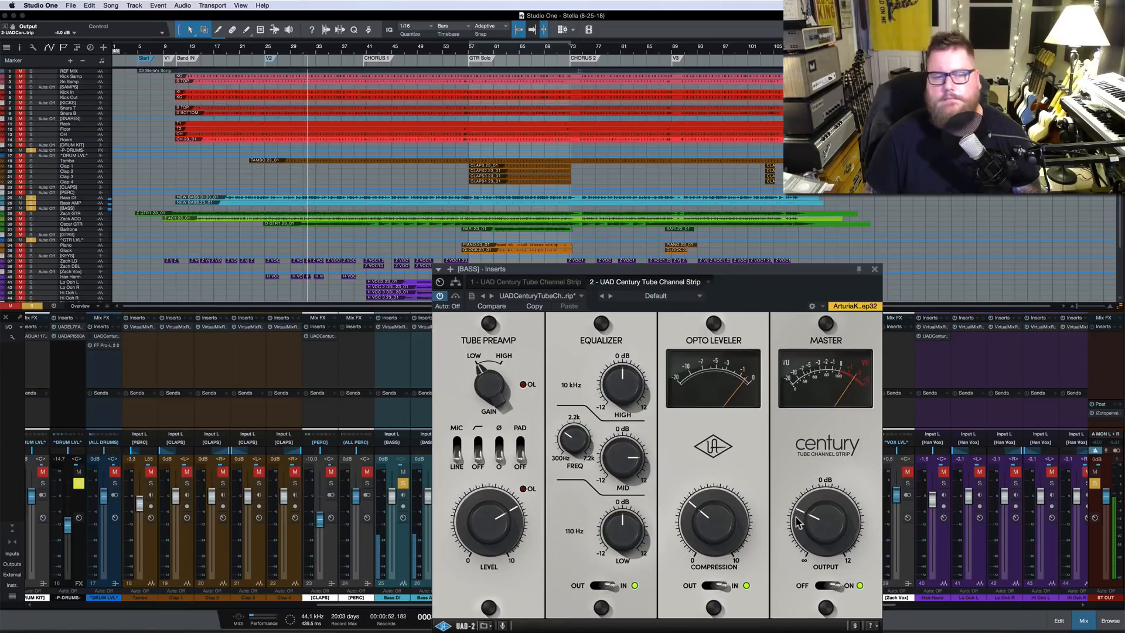
Solo the *DRUM LVL* bus and the Tambo track alongside the bass, and compare the bass strip's power off and on
{"action": "scroll", "coordinate": [249, 407], "scroll_direction": "left", "scroll_amount": 3}
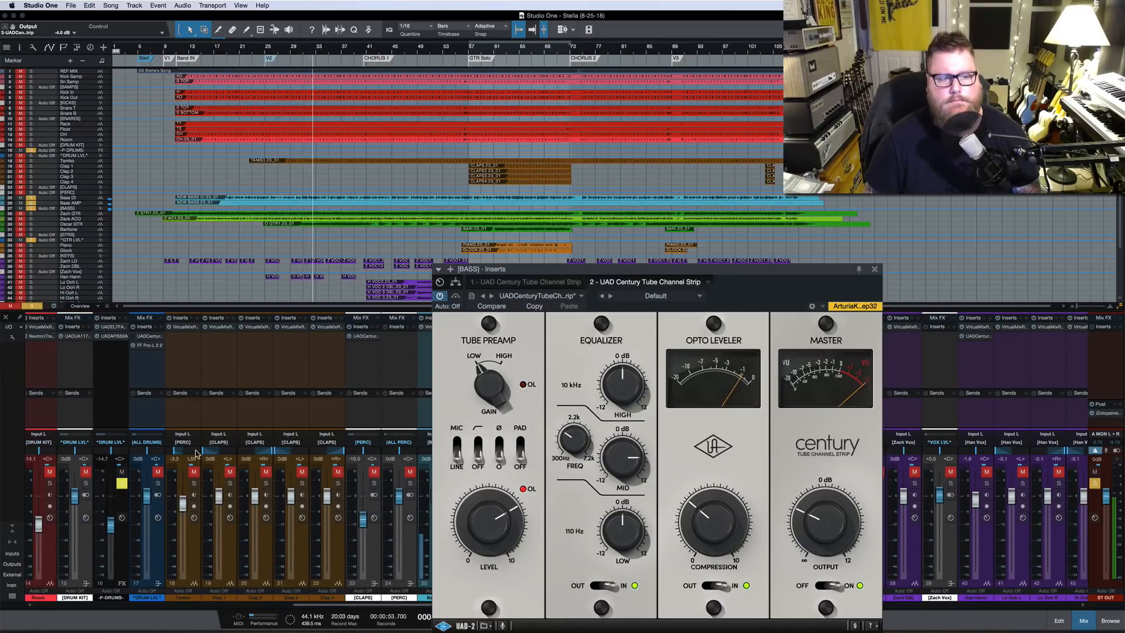
{"action": "left_click", "coordinate": [159, 483]}
{"action": "left_click", "coordinate": [196, 482]}
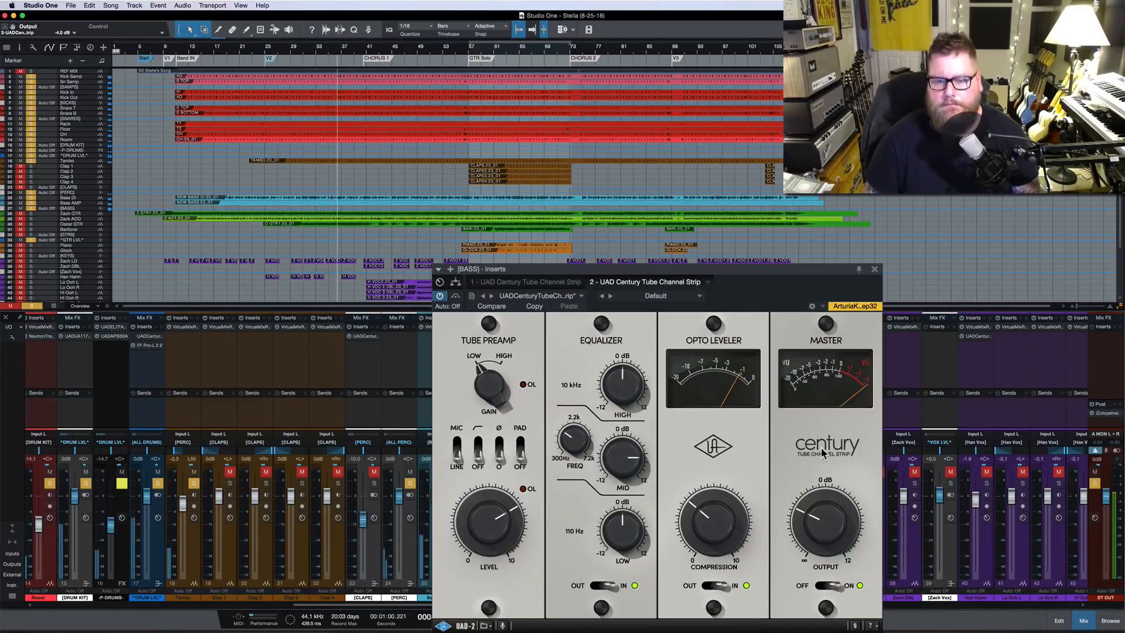
{"action": "left_click", "coordinate": [811, 585]}
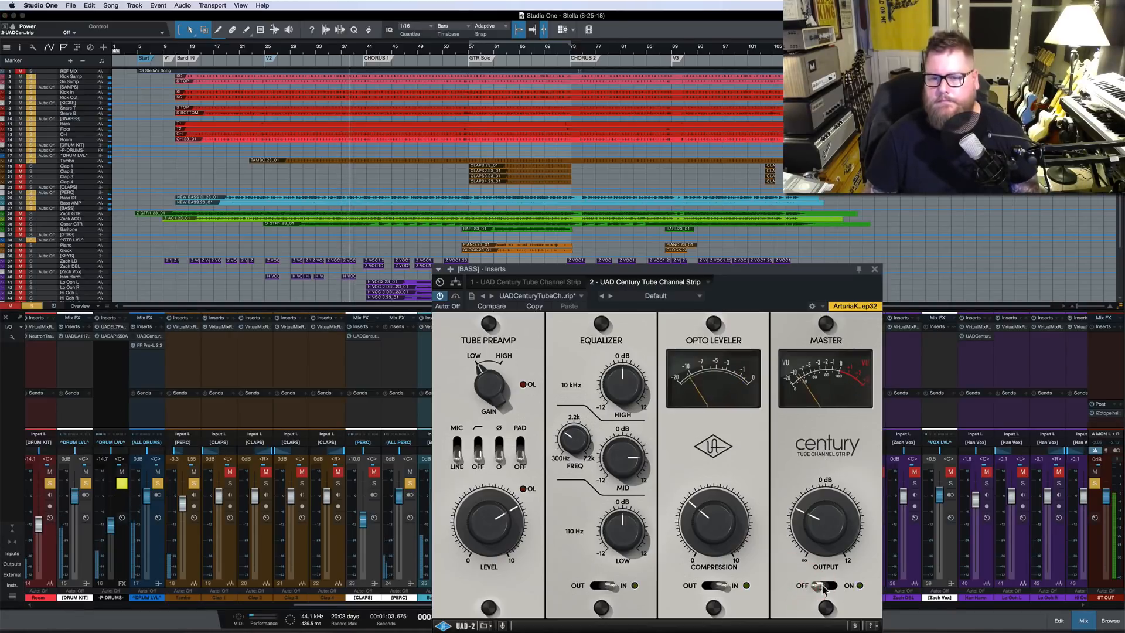
{"action": "left_click", "coordinate": [852, 587]}
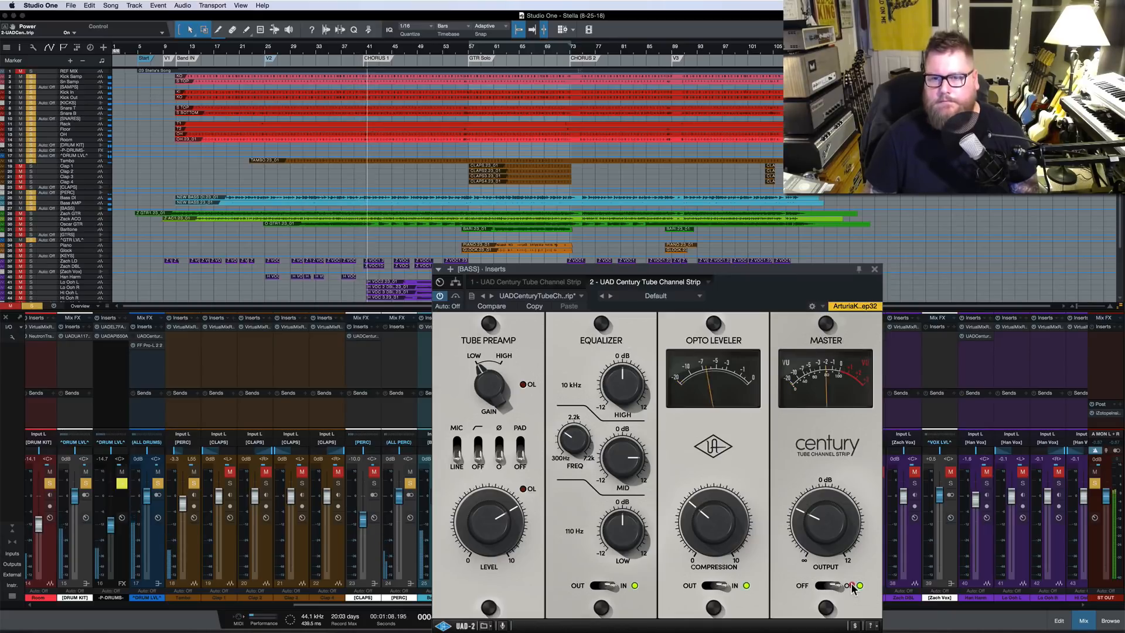
Lower the bass strip's Output to about -6.1 dB, set the low shelf to about 0.1 dB and stop playback
{"action": "left_click_drag", "start_coordinate": [827, 526], "coordinate": [827, 532]}
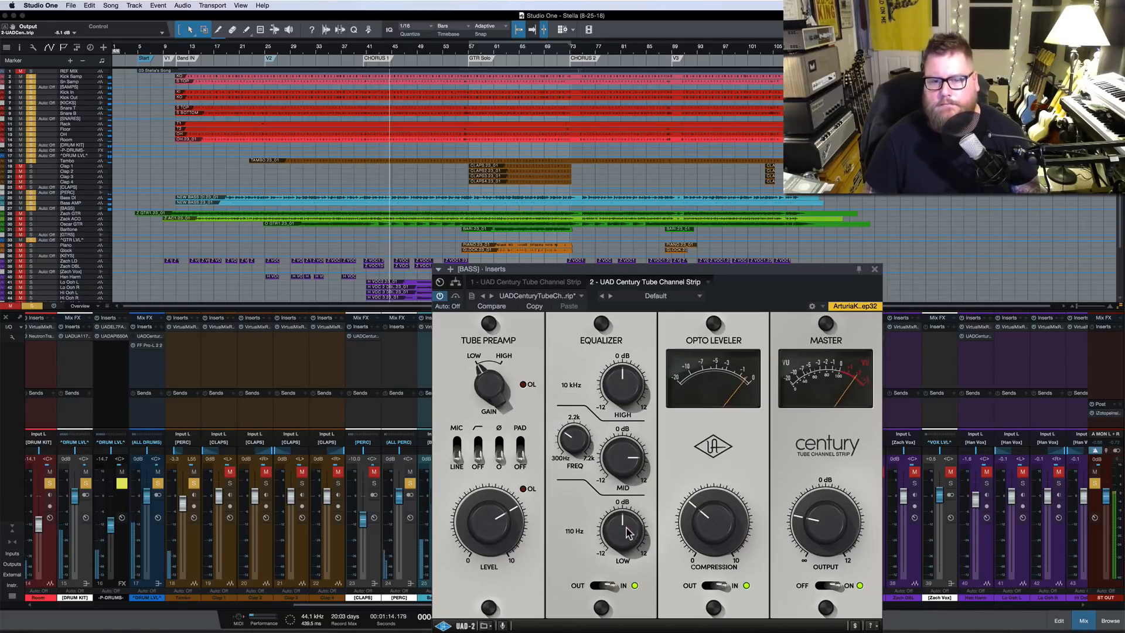
{"action": "mouse_move", "coordinate": [633, 536]}
{"action": "left_mouse_down"}
{"action": "mouse_move", "coordinate": [622, 505]}
{"action": "mouse_move", "coordinate": [622, 536]}
{"action": "left_mouse_up"}
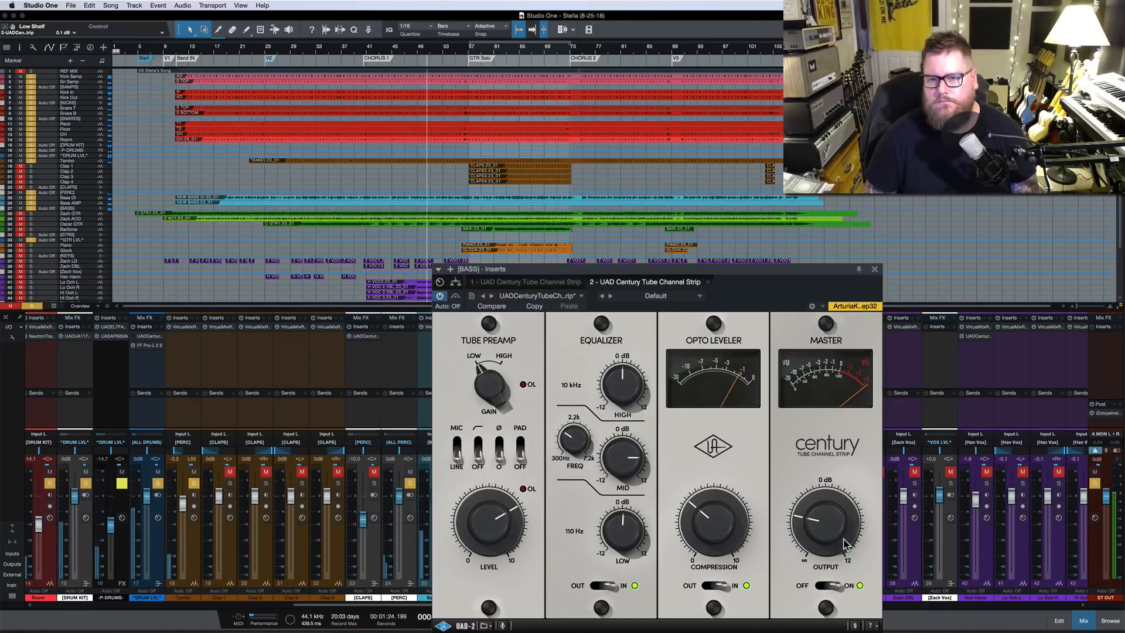
{"action": "key", "text": "space"}
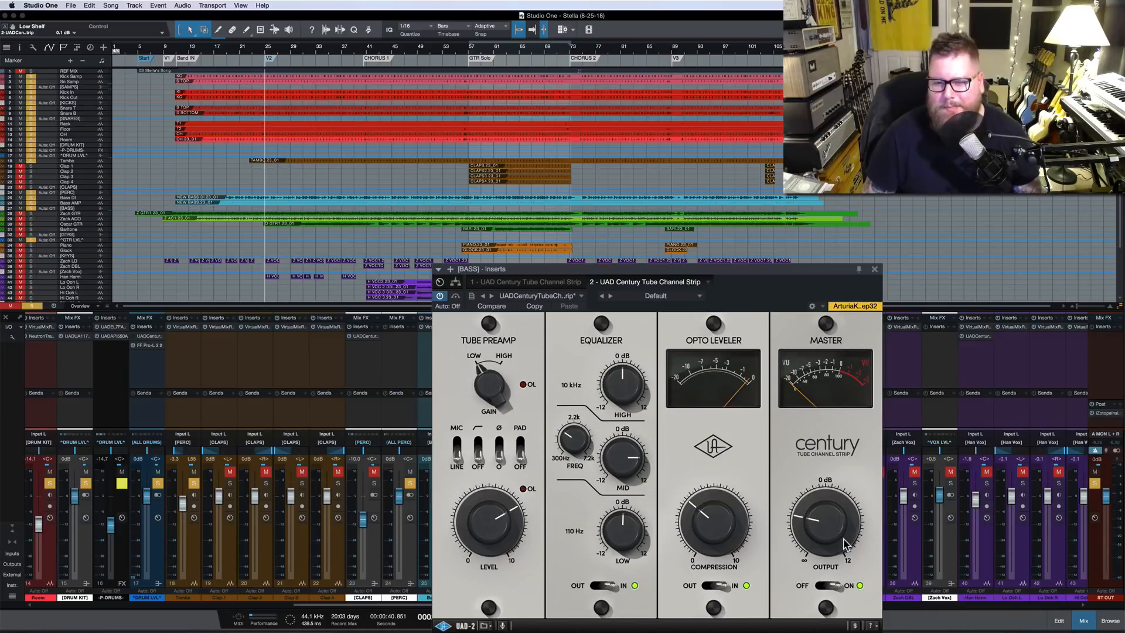
Switch out the bass strip's Opto Leveler and lower Output further, then unsolo the drum bus and Tambo to play the bass alone
{"action": "left_click", "coordinate": [157, 483]}
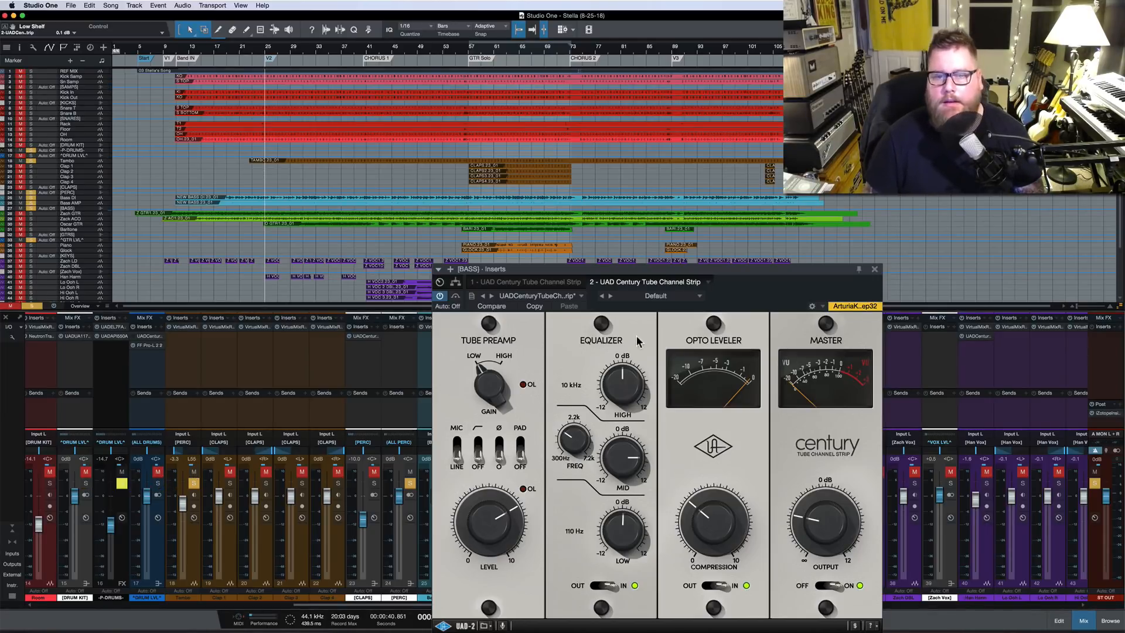
{"action": "left_click", "coordinate": [705, 585]}
{"action": "left_click_drag", "start_coordinate": [836, 522], "coordinate": [836, 531]}
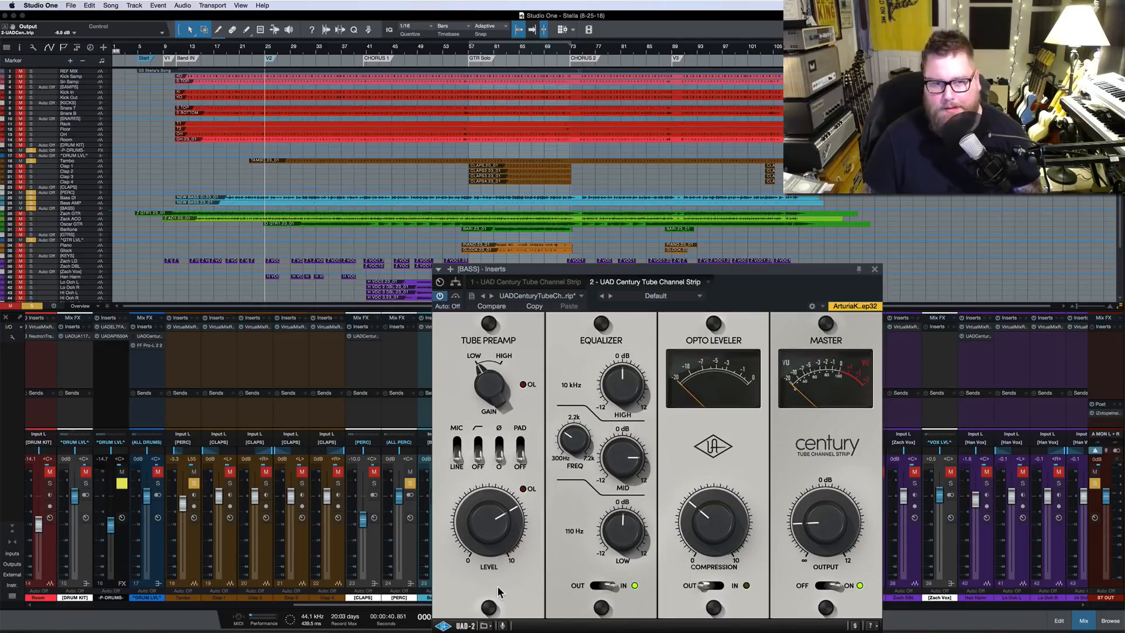
{"action": "key", "text": "space"}
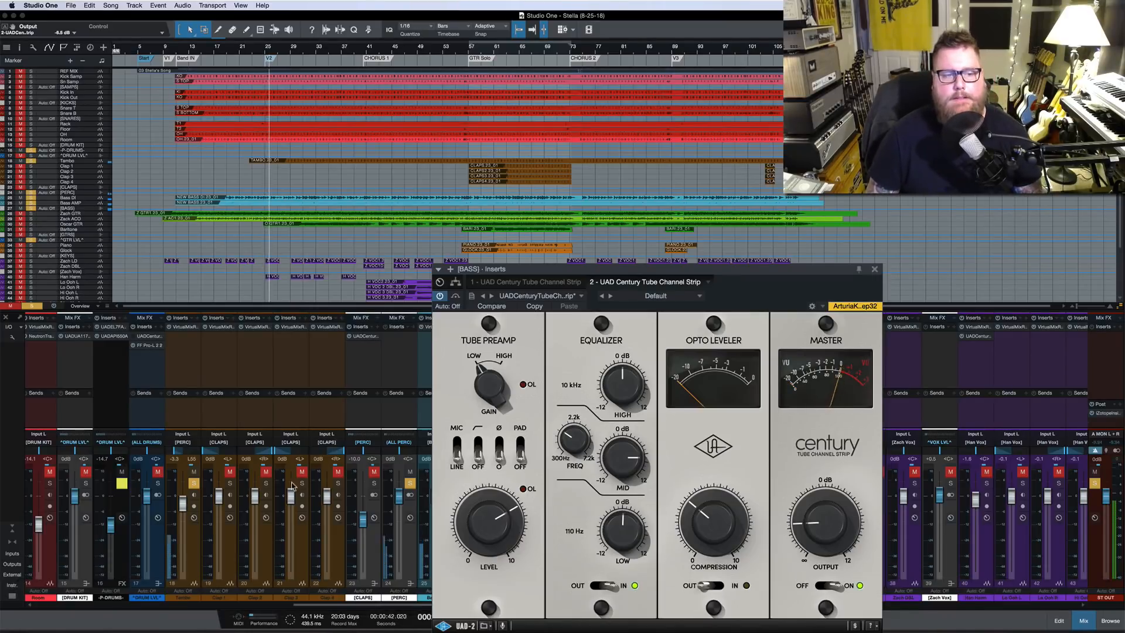
{"action": "left_click", "coordinate": [193, 484]}
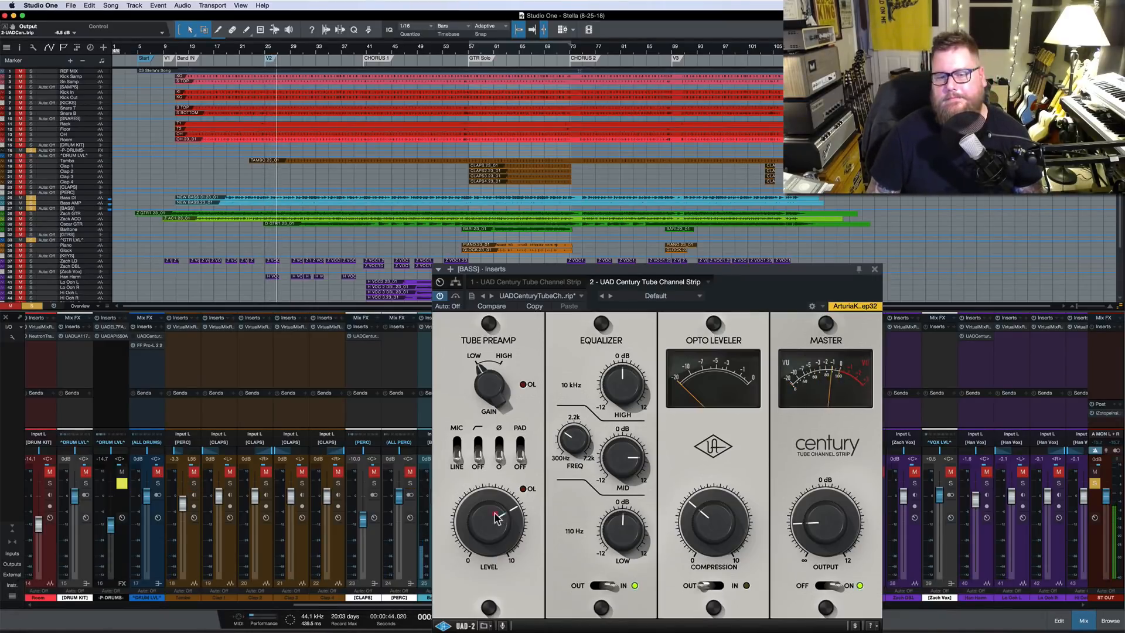
Overdrive the bass strip's preamp with Level at 10, lower Output to about -13.2 dB and stop playback
{"action": "left_click_drag", "start_coordinate": [498, 518], "coordinate": [493, 488]}
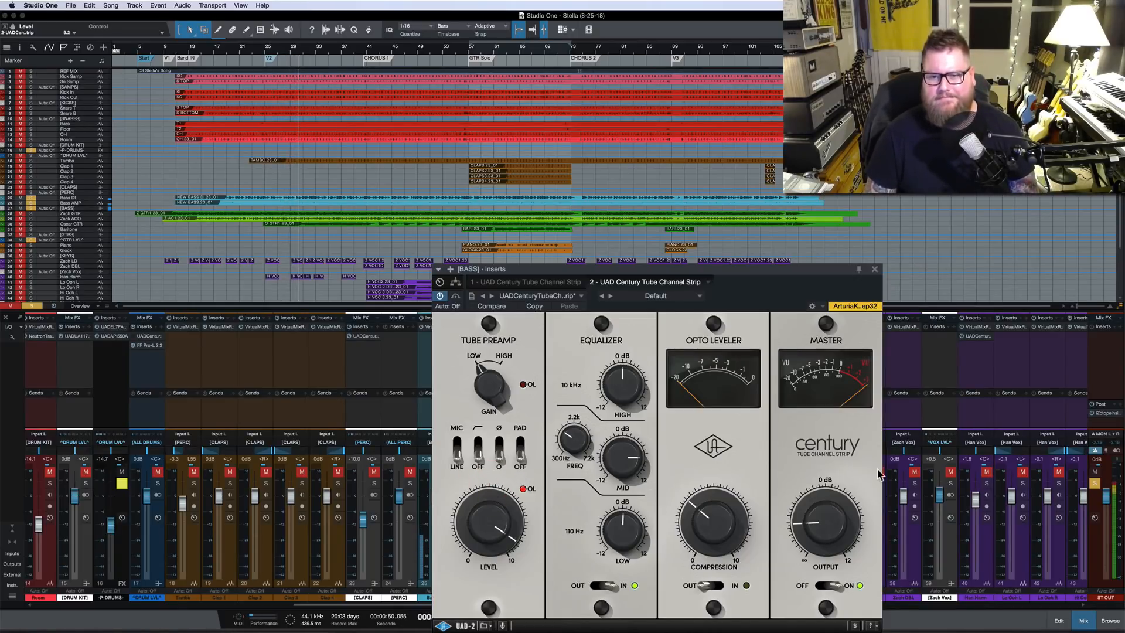
{"action": "left_click_drag", "start_coordinate": [847, 526], "coordinate": [844, 531]}
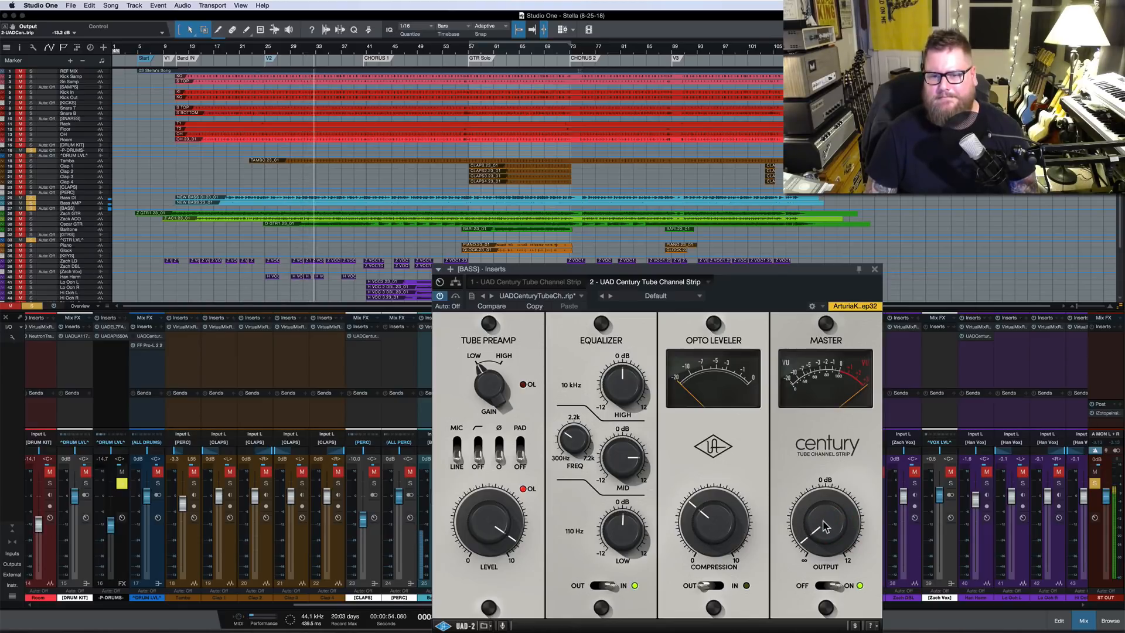
{"action": "left_click_drag", "start_coordinate": [498, 517], "coordinate": [497, 497]}
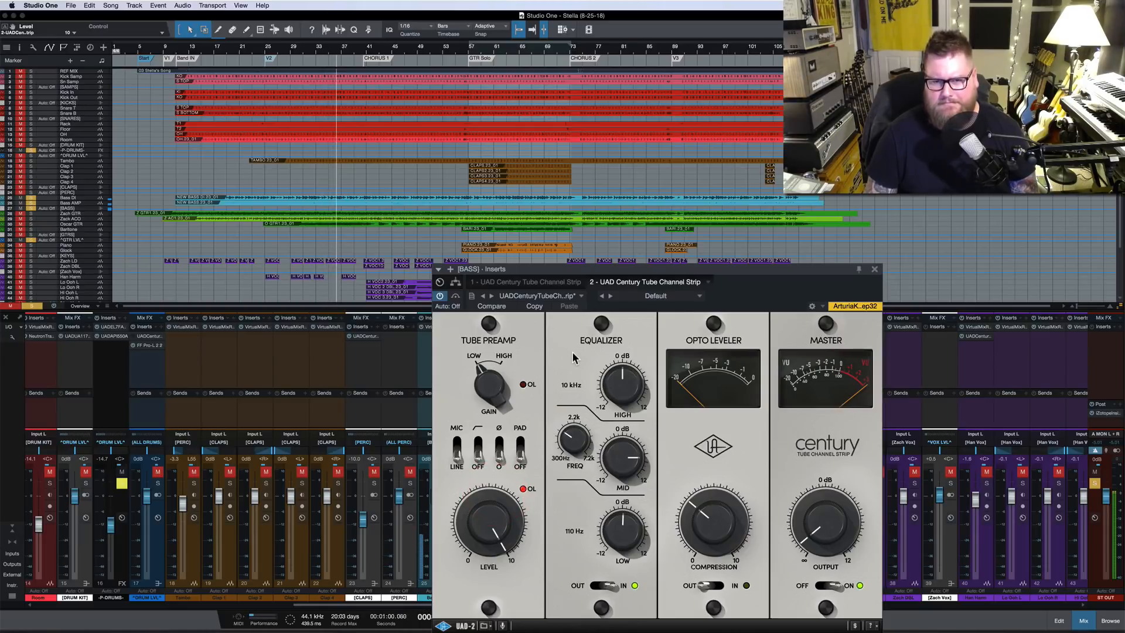
{"action": "key", "text": "space"}
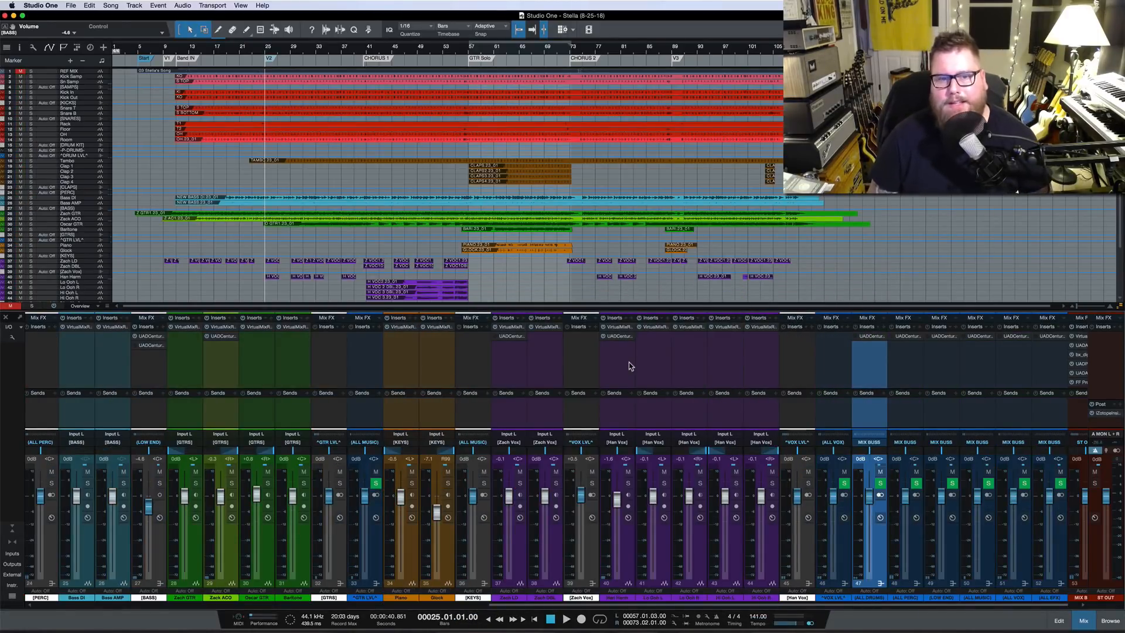
Open the Century Tube Channel Strip on the lead vocal track, reposition its window and play the mix
{"action": "double_click", "coordinate": [508, 336]}
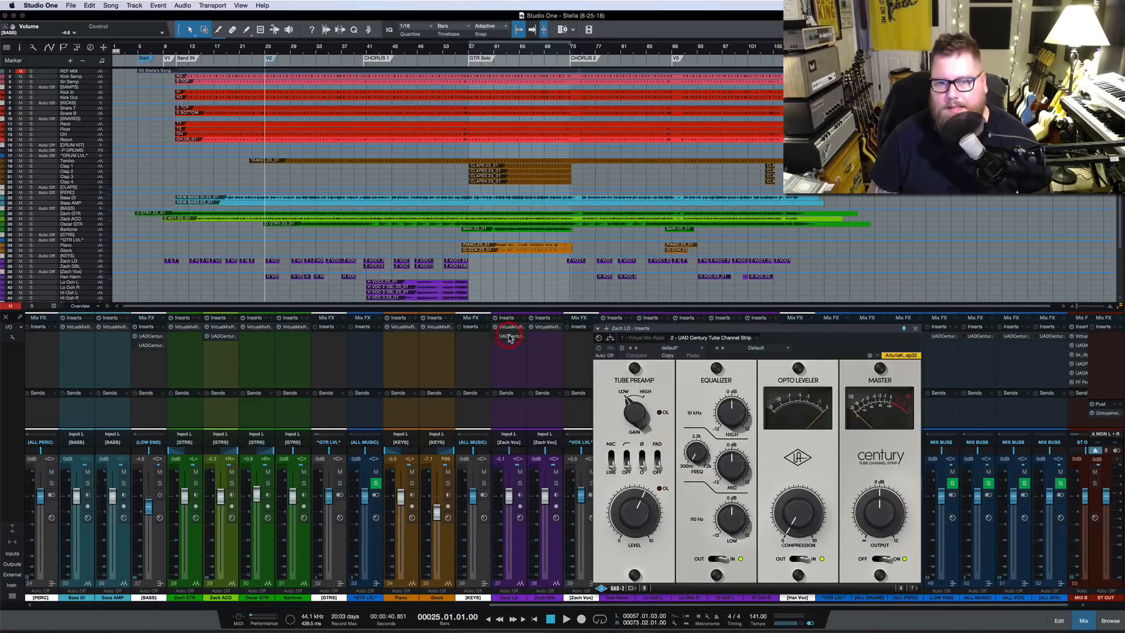
{"action": "left_click_drag", "start_coordinate": [773, 332], "coordinate": [772, 327]}
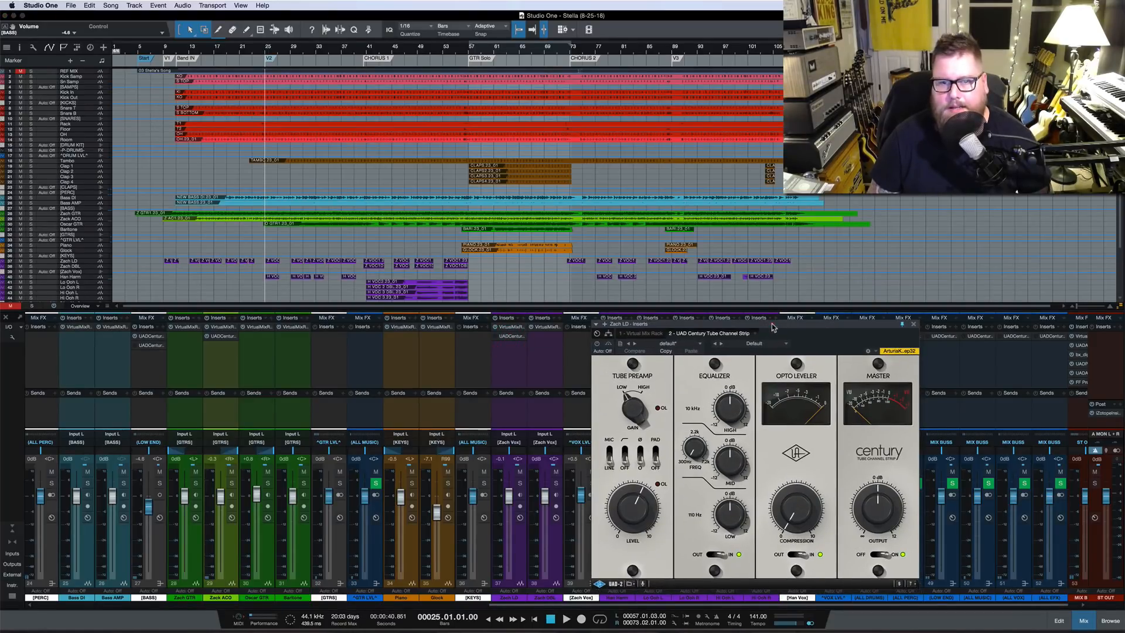
{"action": "key", "text": "space"}
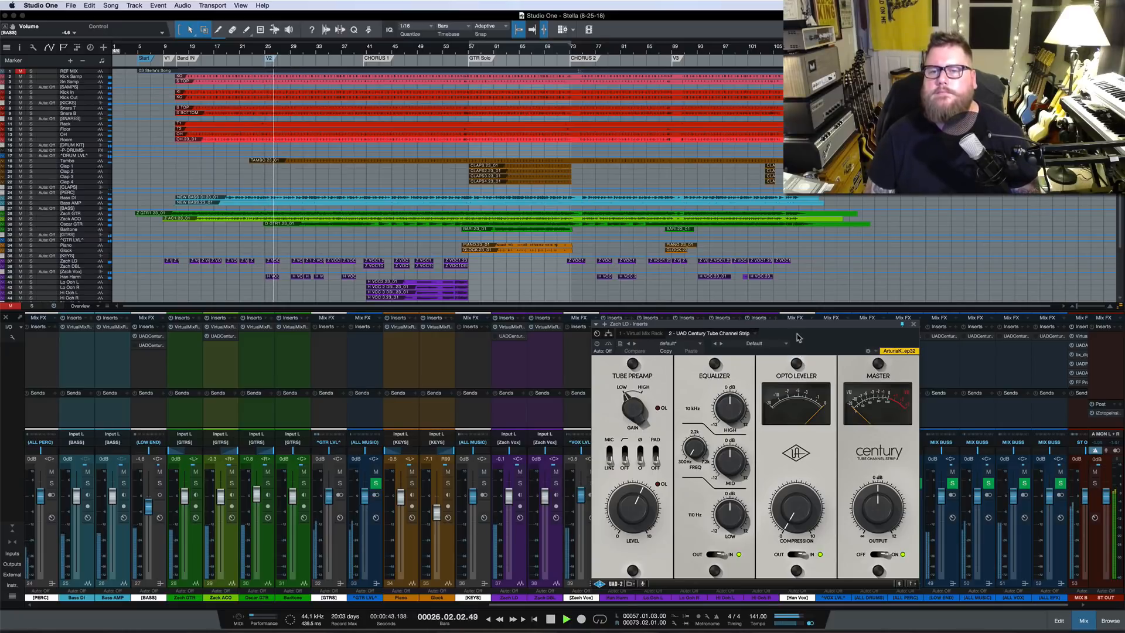
{"action": "mouse_move", "coordinate": [793, 326]}
{"action": "left_mouse_down"}
{"action": "mouse_move", "coordinate": [832, 332]}
{"action": "mouse_move", "coordinate": [809, 329]}
{"action": "left_mouse_up"}
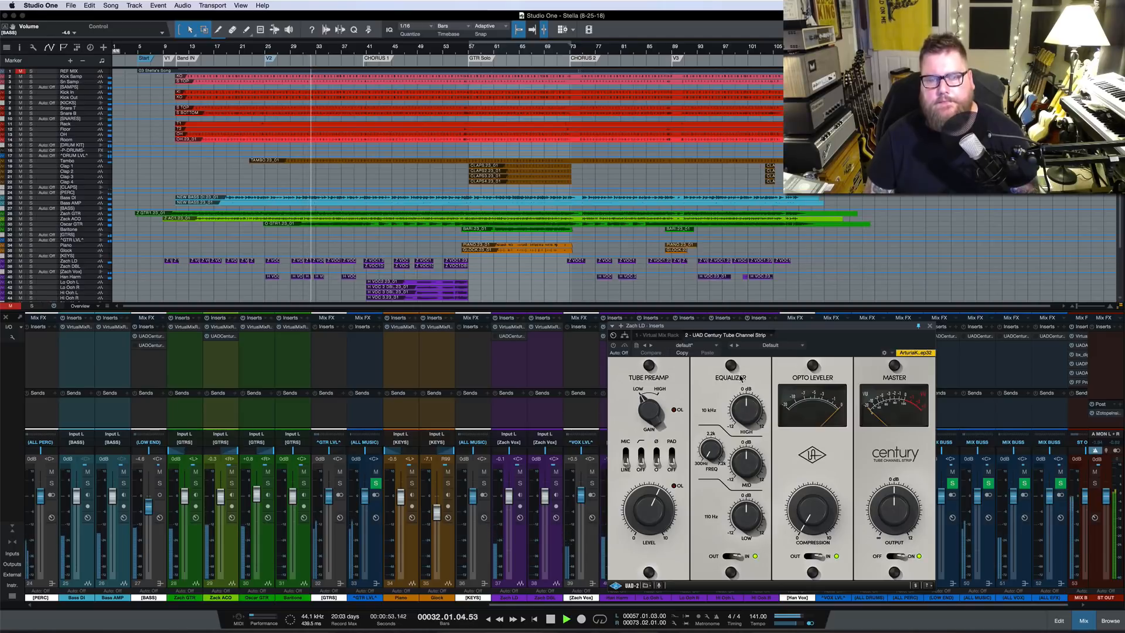
Solo the lead vocal track, raise its vocal bus fader to about +0.8 dB and stop playback
{"action": "left_click", "coordinate": [518, 484]}
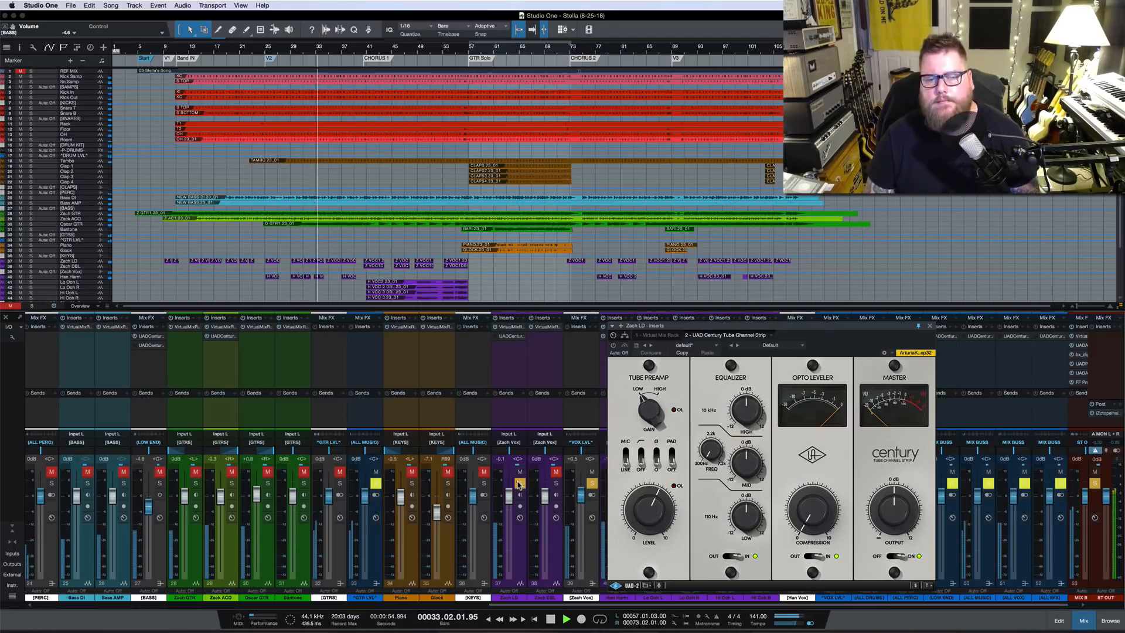
{"action": "left_click_drag", "start_coordinate": [581, 497], "coordinate": [582, 494]}
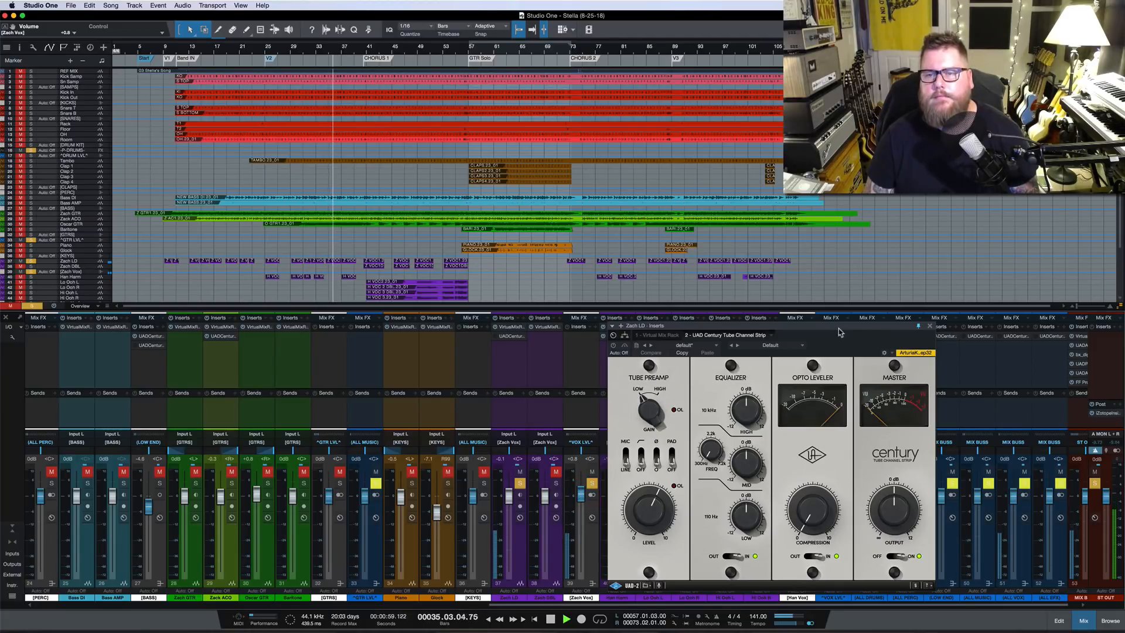
{"action": "left_click_drag", "start_coordinate": [836, 325], "coordinate": [833, 326]}
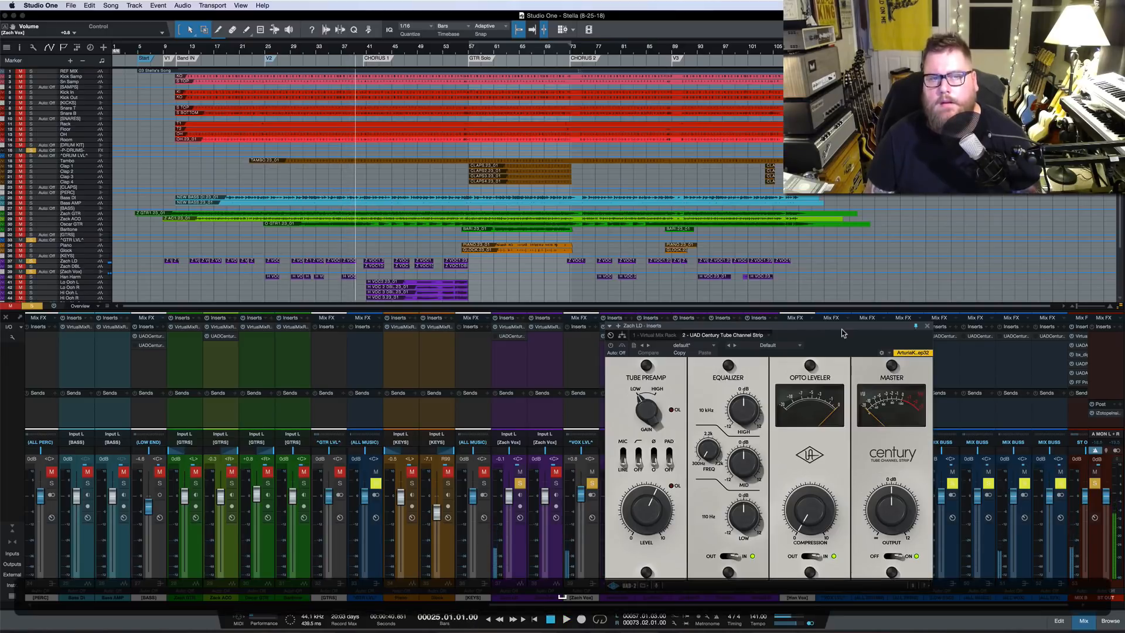
{"action": "key", "text": "space"}
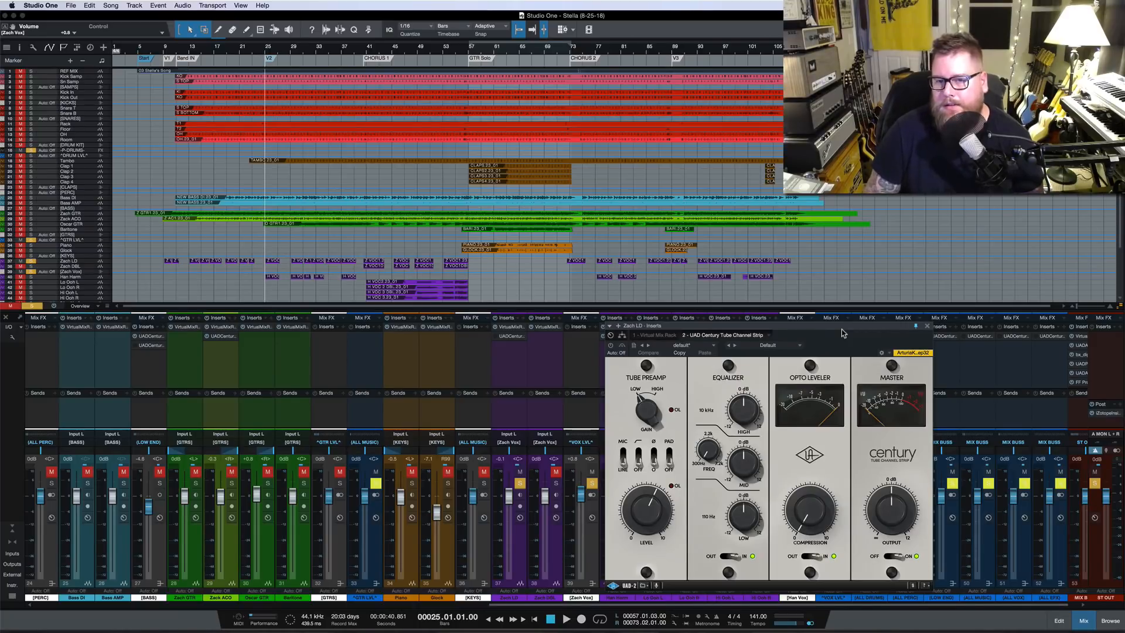
Activate the Century Tube Channel Strip on the lead vocal and audition the soloed vocal through it
{"action": "left_click", "coordinate": [611, 345]}
{"action": "left_click", "coordinate": [631, 374]}
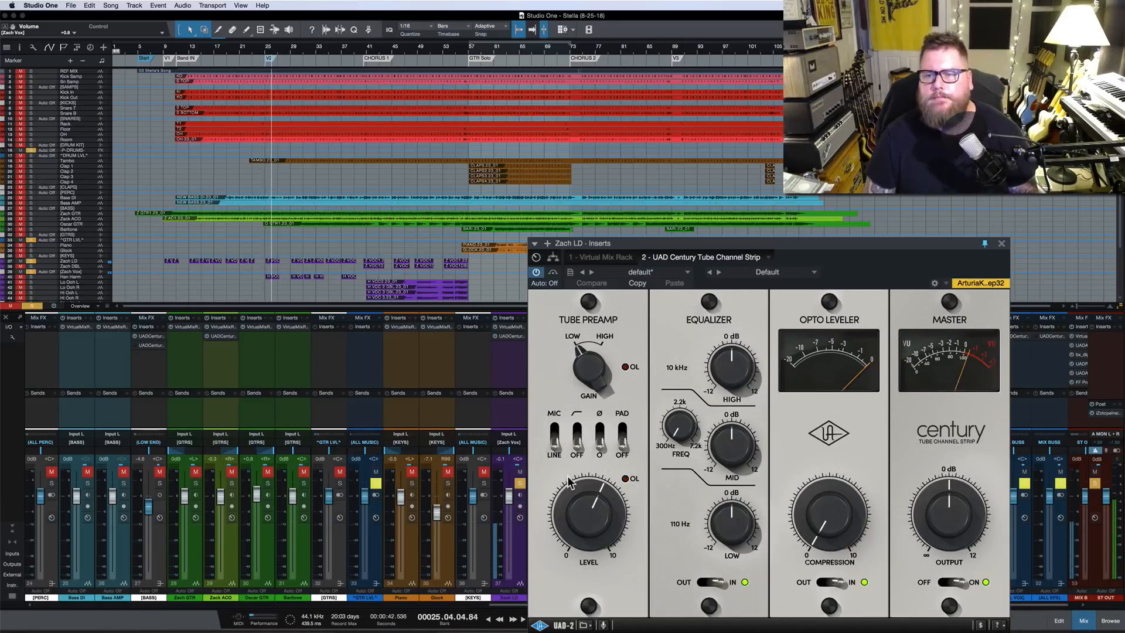
{"action": "key", "text": "space"}
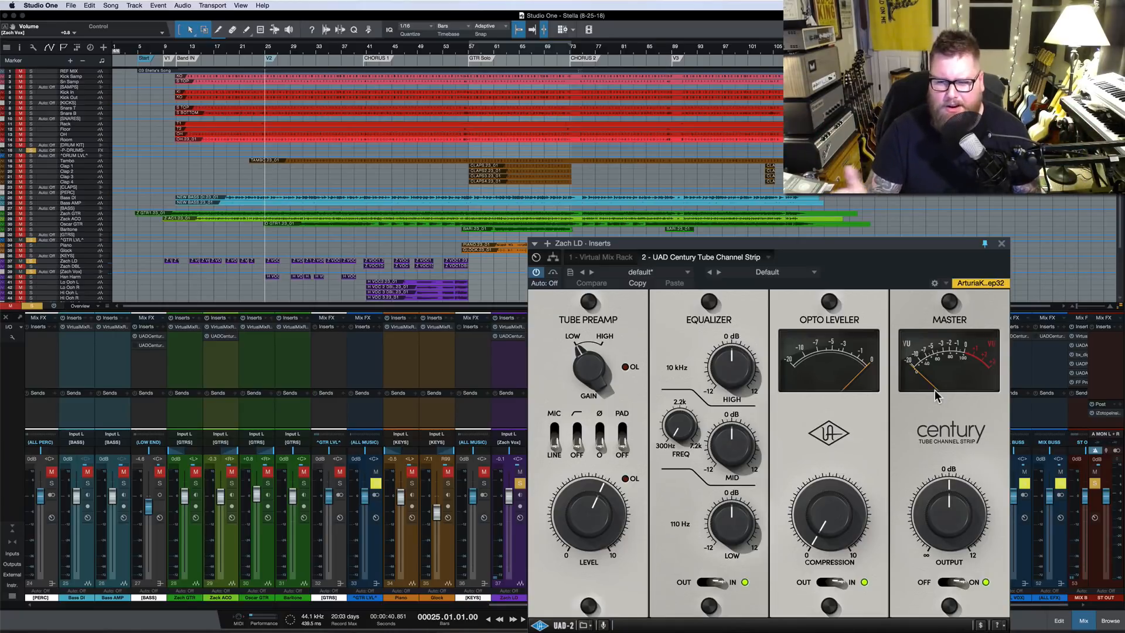
{"action": "key", "text": "space"}
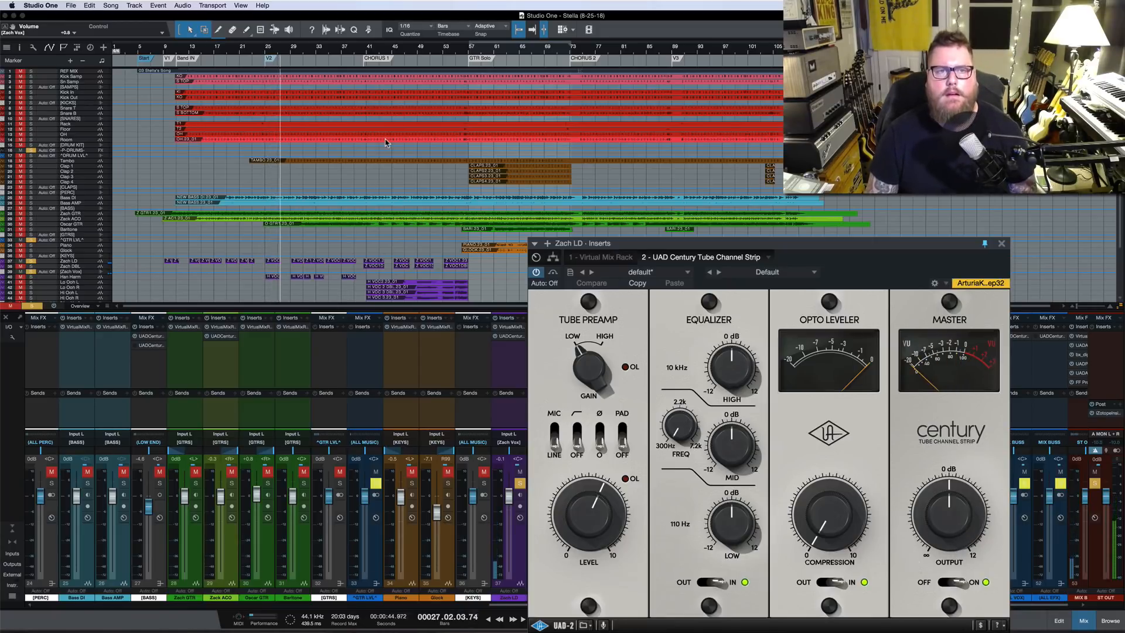
Restart the soloed lead vocal from the CHORUS 1 marker and compare it with the Century strip switched off and on
{"action": "key", "text": "space"}
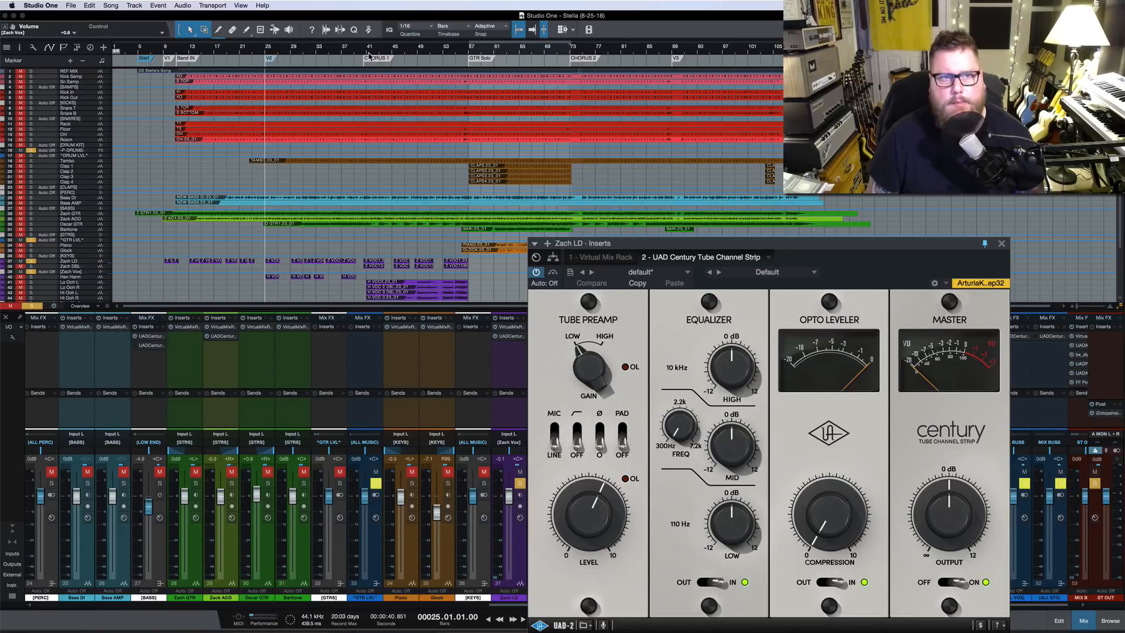
{"action": "left_click", "coordinate": [378, 59]}
{"action": "key", "text": "space"}
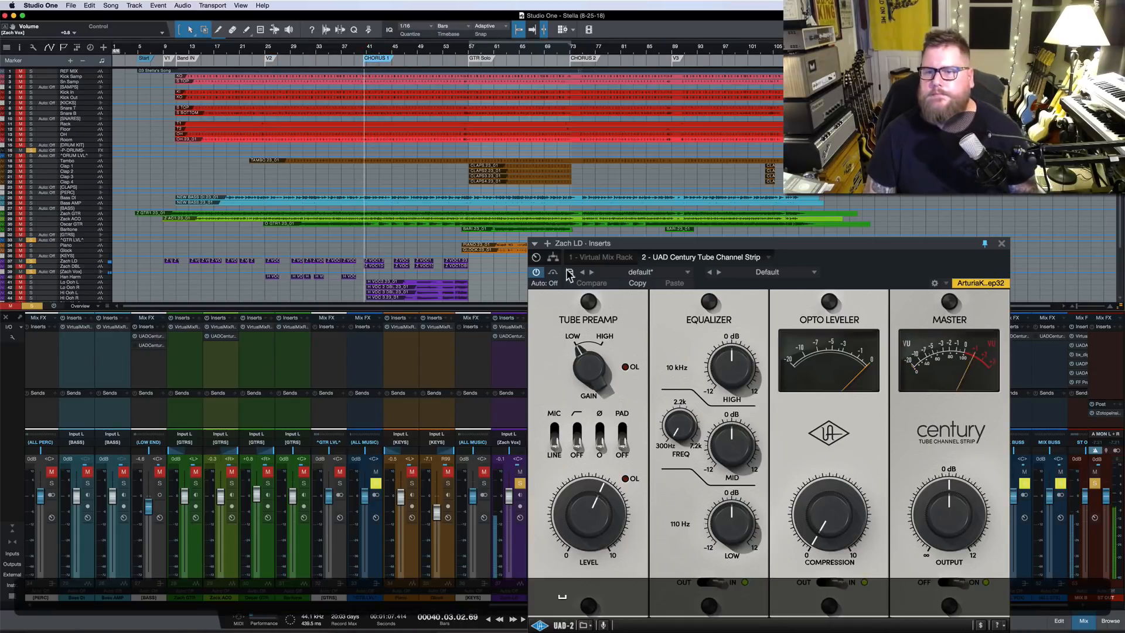
{"action": "left_click", "coordinate": [936, 584]}
{"action": "left_click", "coordinate": [972, 582]}
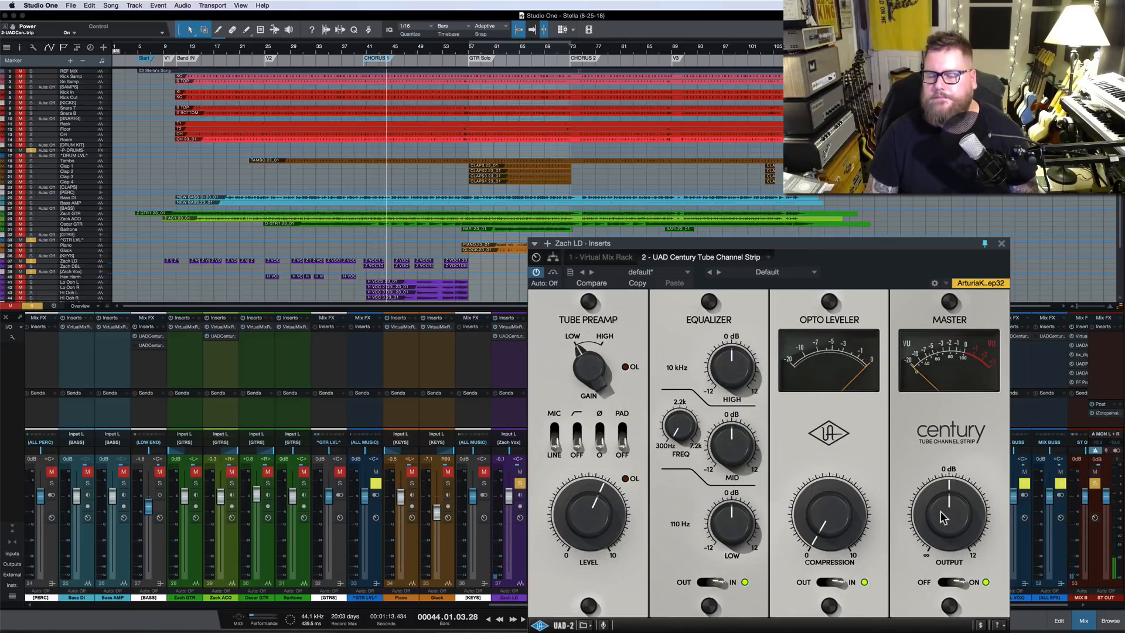
Drive the vocal strip's preamp with Level at about 6.7, lower Output to about -3.8 dB, and restart playback
{"action": "left_click_drag", "start_coordinate": [946, 507], "coordinate": [935, 557]}
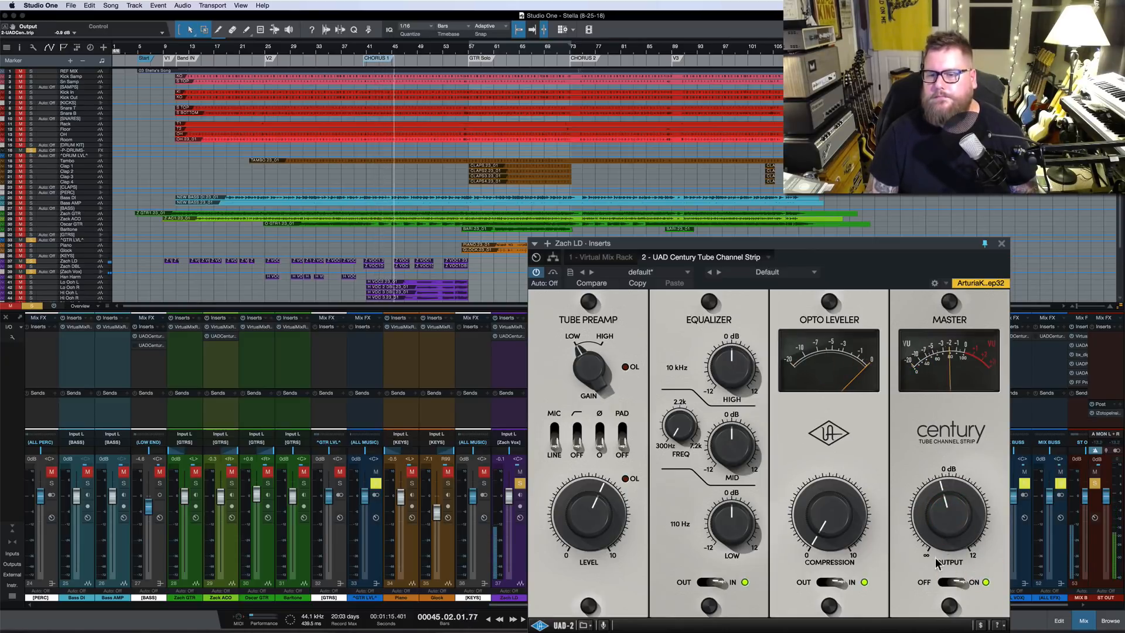
{"action": "left_click_drag", "start_coordinate": [606, 508], "coordinate": [602, 499]}
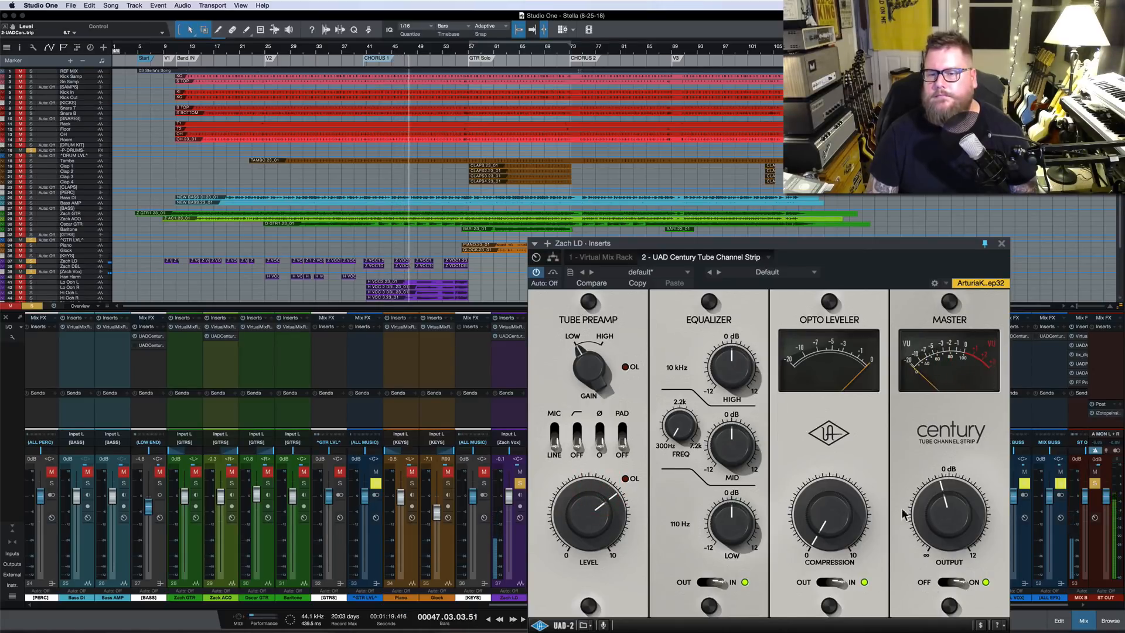
{"action": "mouse_move", "coordinate": [946, 515]}
{"action": "left_mouse_down"}
{"action": "mouse_move", "coordinate": [945, 536]}
{"action": "mouse_move", "coordinate": [947, 523]}
{"action": "left_mouse_up"}
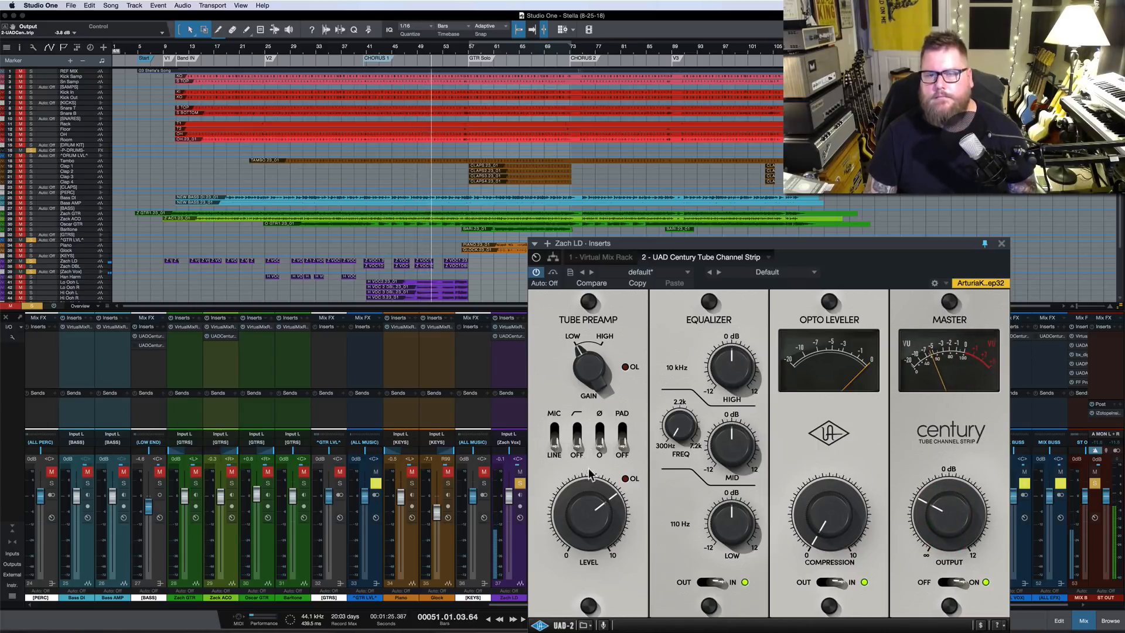
{"action": "key", "text": "space"}
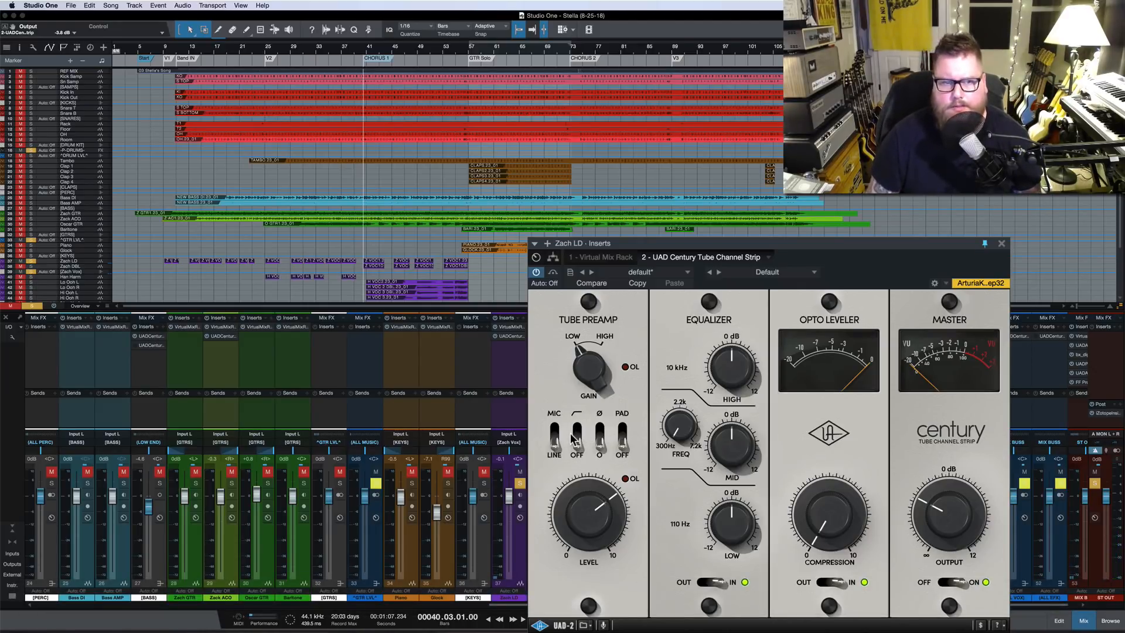
{"action": "key", "text": "space"}
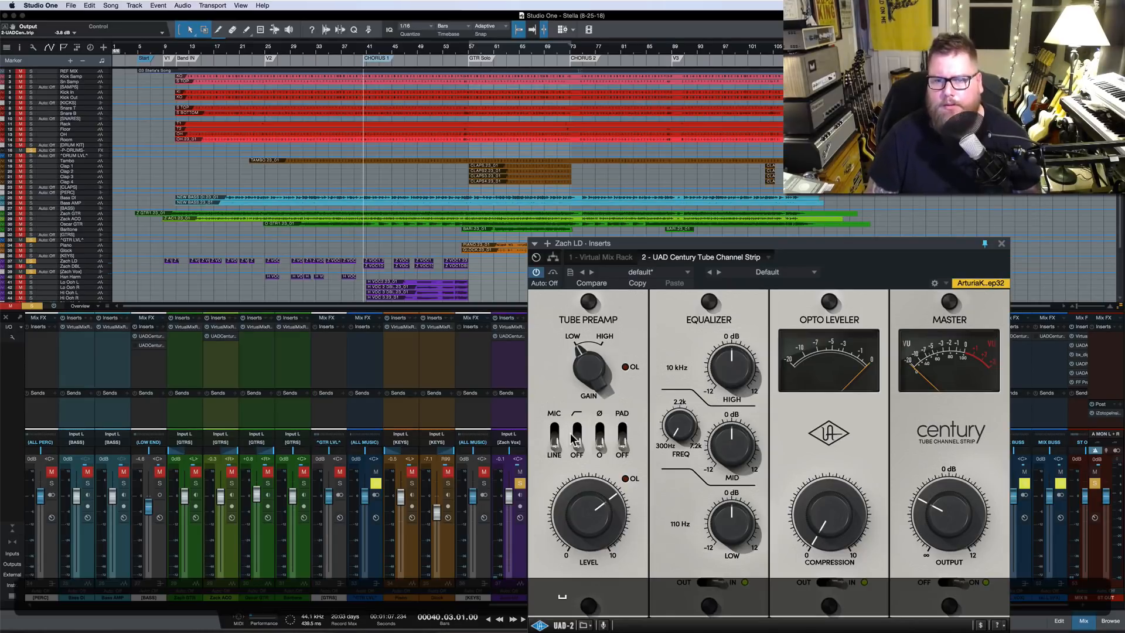
Engage the vocal strip's low-cut filter, boost the High band, boost Low to about 1.8 dB and cut Mid to about -1.2 dB
{"action": "left_click", "coordinate": [574, 437]}
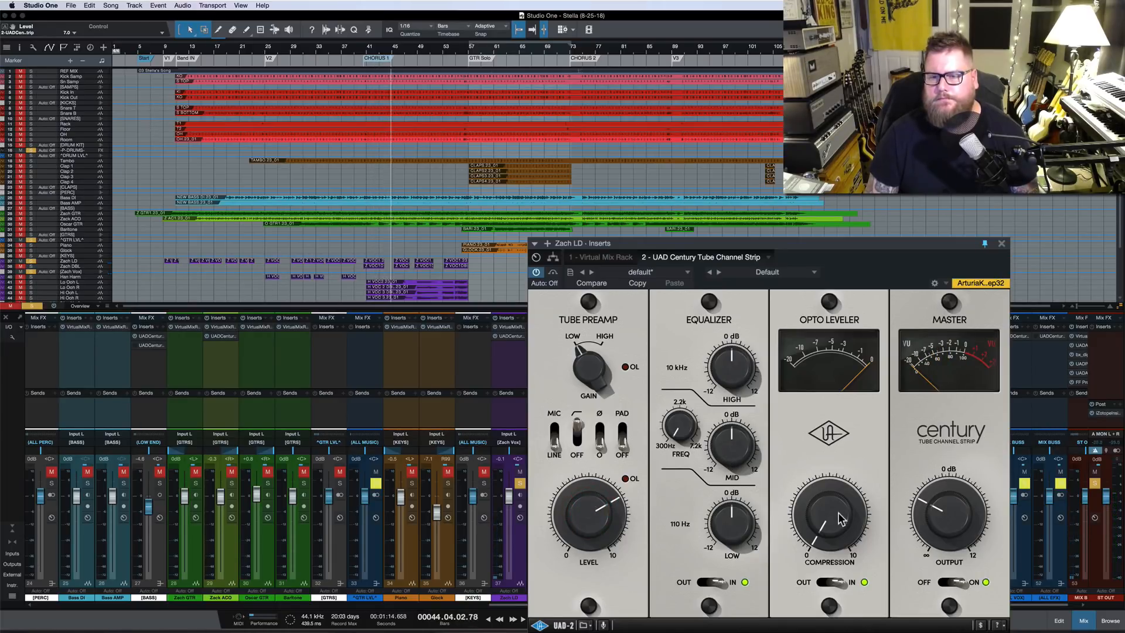
{"action": "left_click_drag", "start_coordinate": [732, 356], "coordinate": [732, 350]}
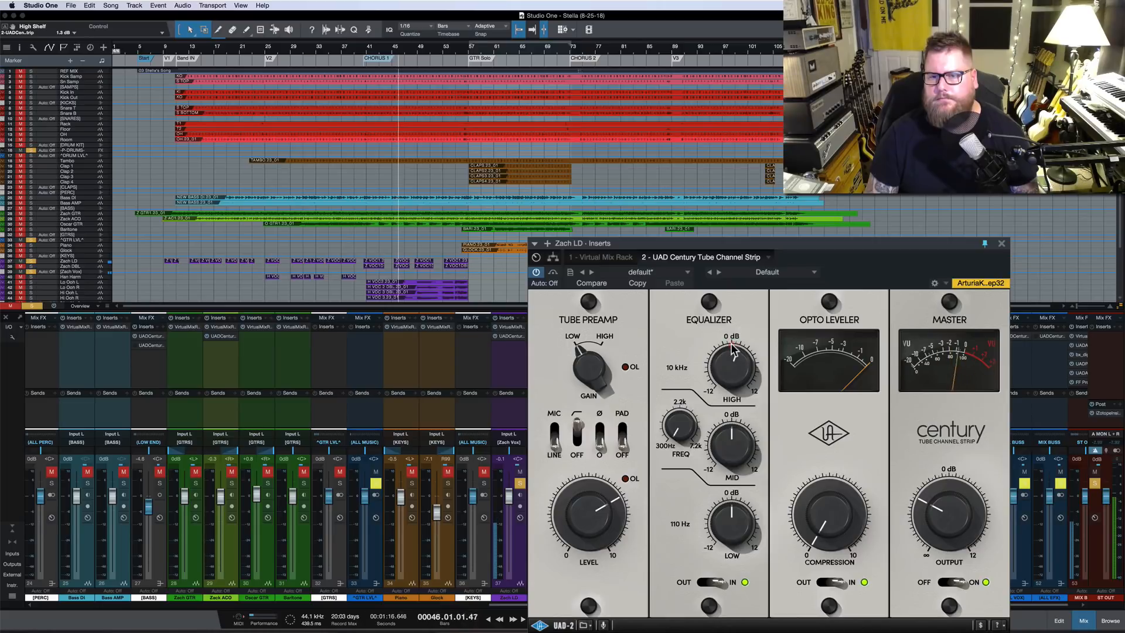
{"action": "left_click_drag", "start_coordinate": [732, 514], "coordinate": [734, 512]}
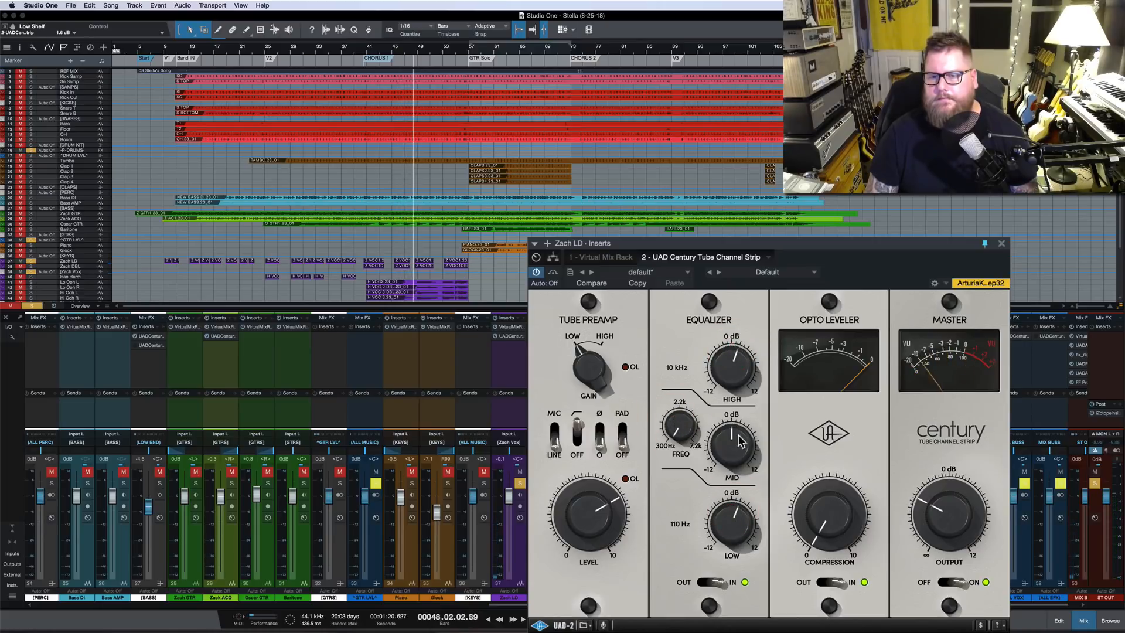
{"action": "left_click_drag", "start_coordinate": [740, 441], "coordinate": [773, 451]}
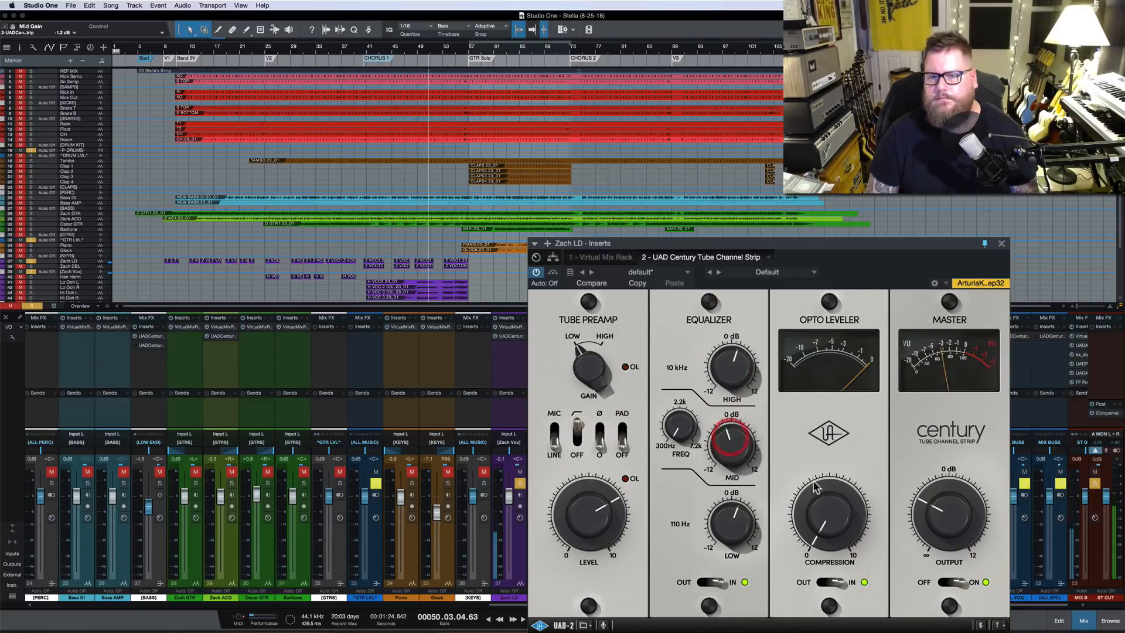
Set the vocal strip's Compression to about 4.0 and raise its Output slightly to compensate
{"action": "left_click_drag", "start_coordinate": [815, 486], "coordinate": [837, 502]}
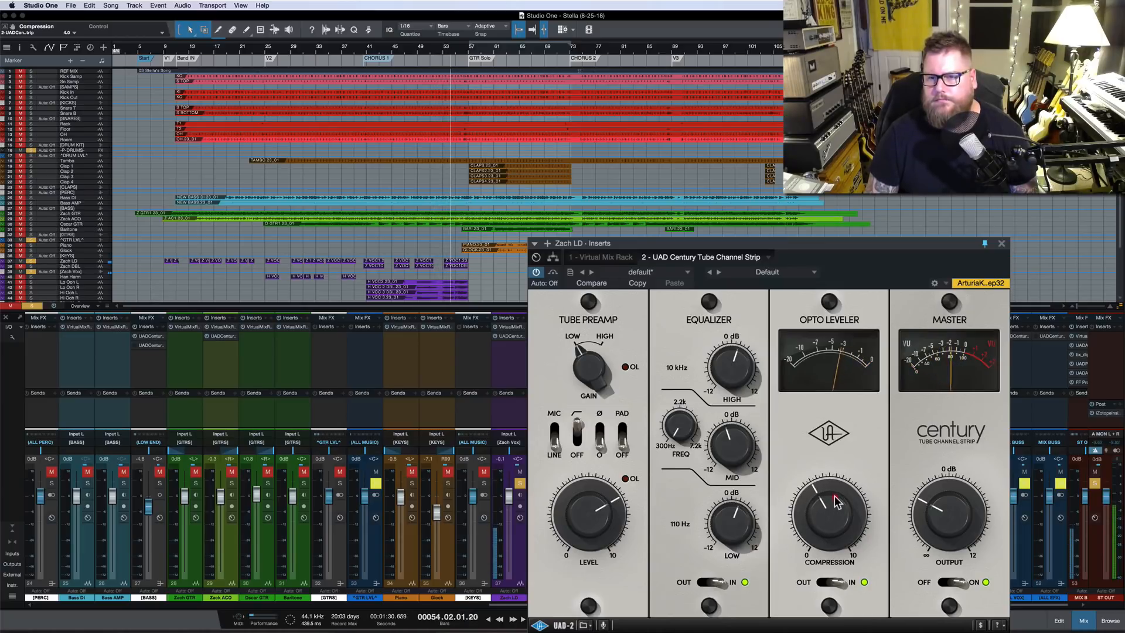
{"action": "left_click_drag", "start_coordinate": [953, 515], "coordinate": [956, 514]}
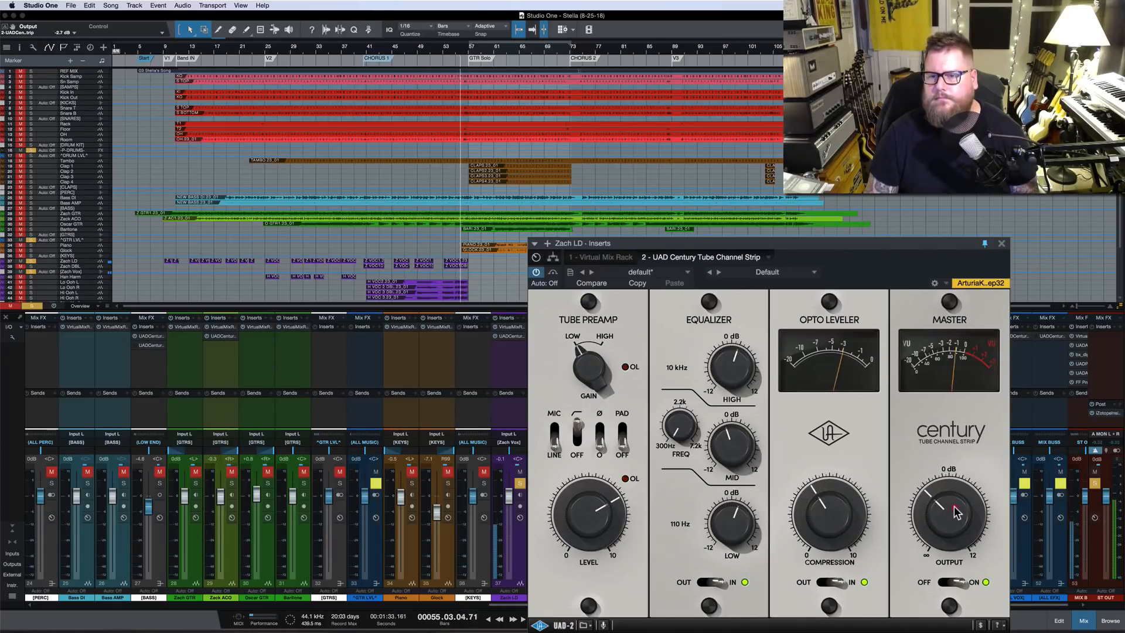
Clear the solo, replay the full mix, set the vocal strip's Output to about -0.8 dB, and audition the vocal soloed again
{"action": "left_click", "coordinate": [1094, 483]}
{"action": "key", "text": "space"}
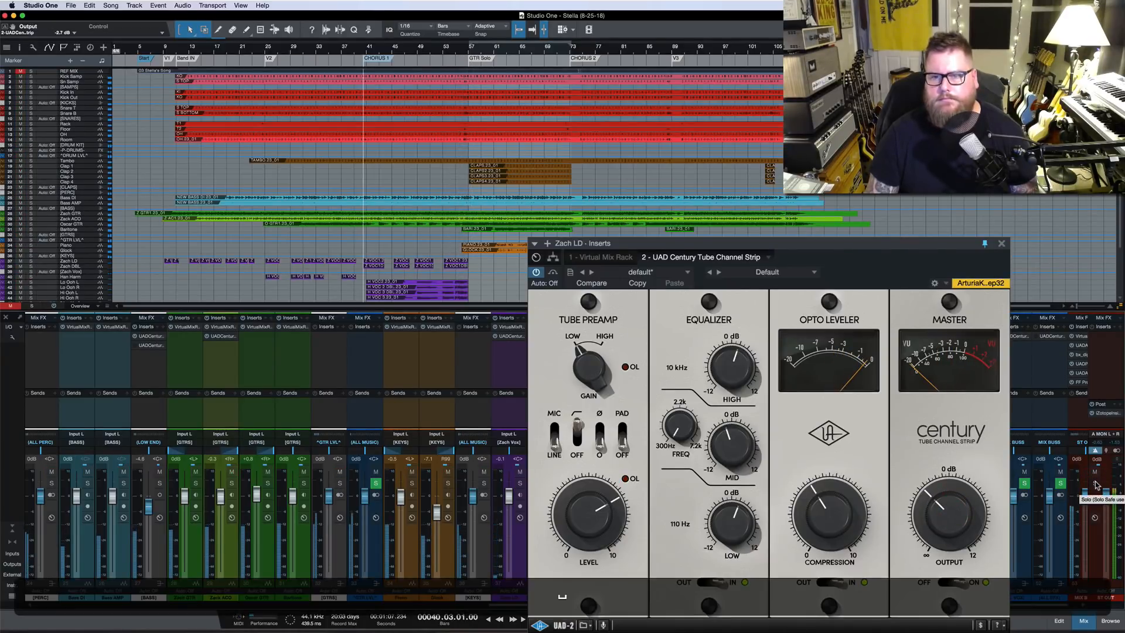
{"action": "key", "text": "space"}
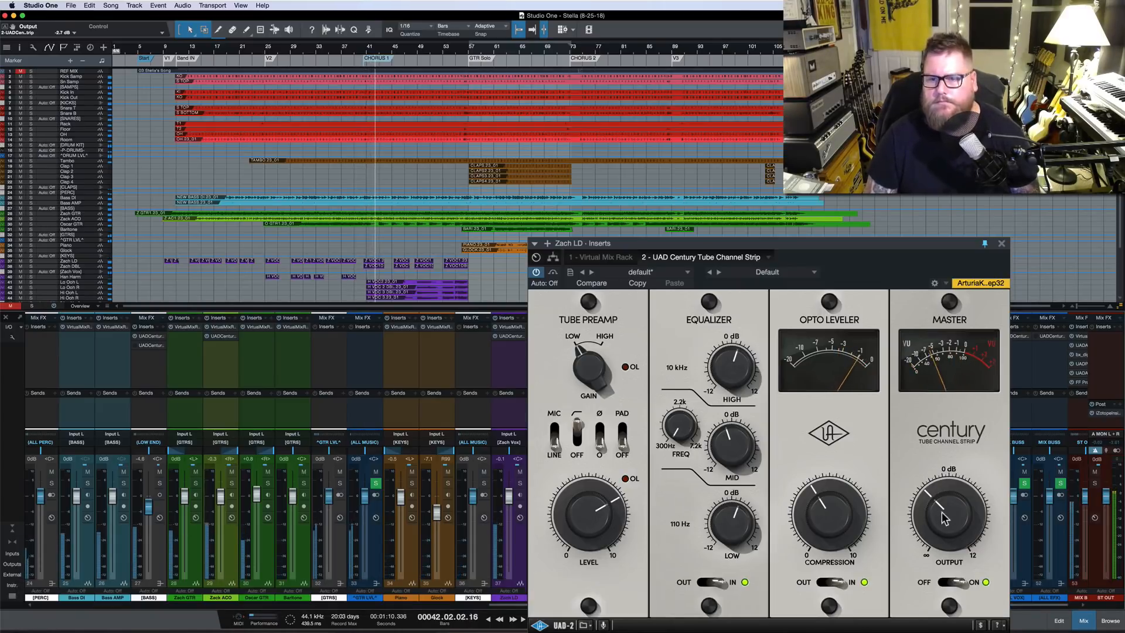
{"action": "left_click_drag", "start_coordinate": [957, 510], "coordinate": [956, 491]}
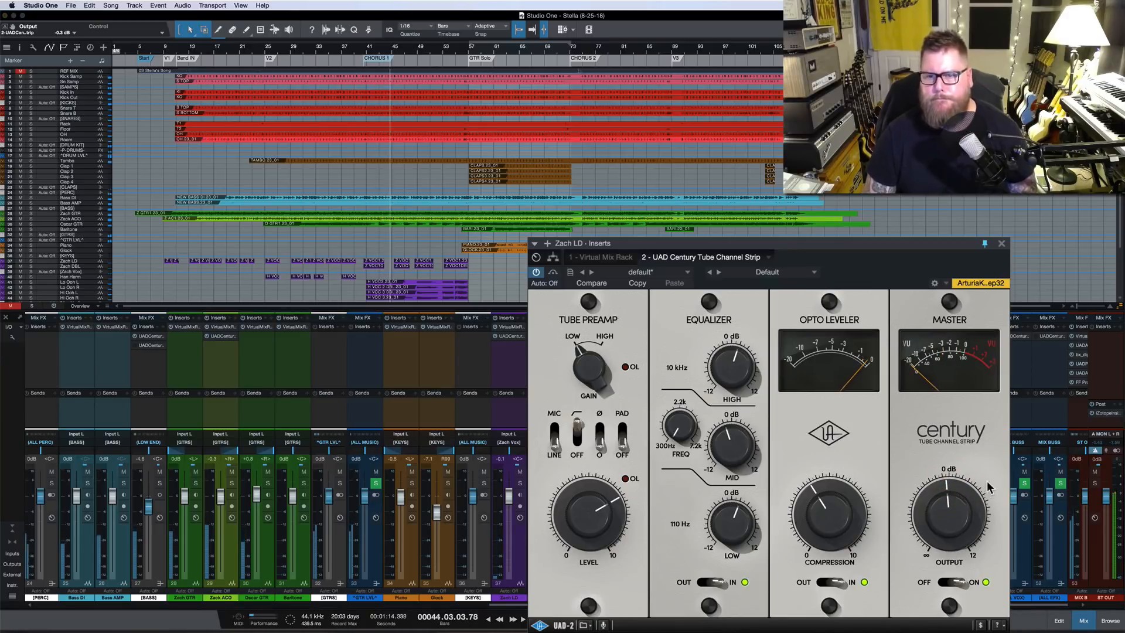
{"action": "left_click_drag", "start_coordinate": [952, 508], "coordinate": [951, 515]}
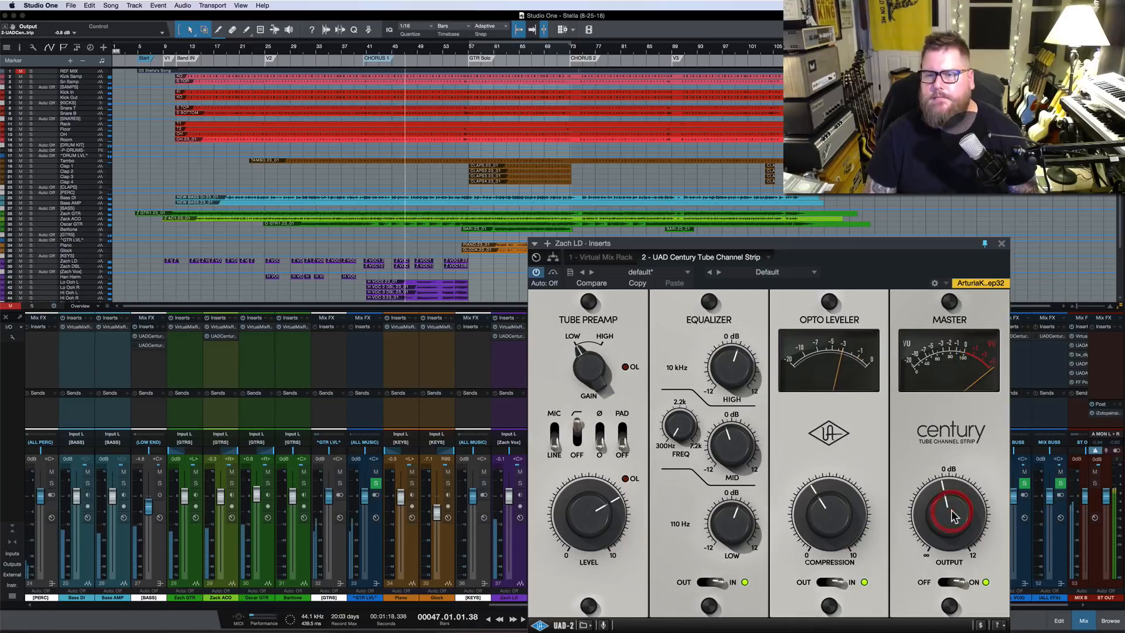
{"action": "left_click", "coordinate": [519, 484]}
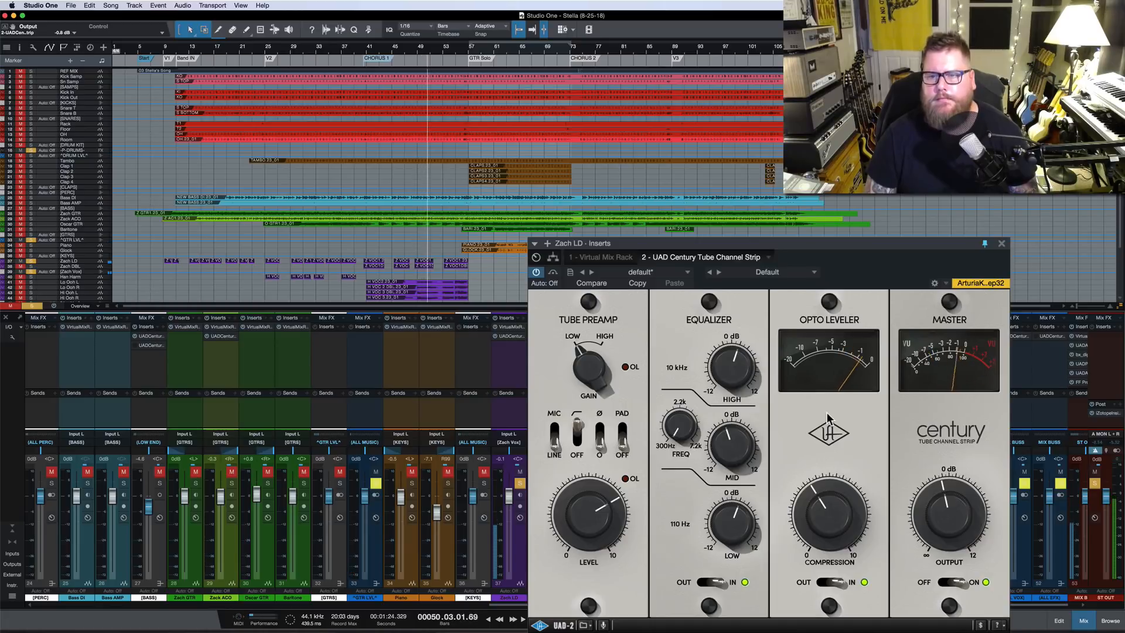
{"action": "key", "text": "space"}
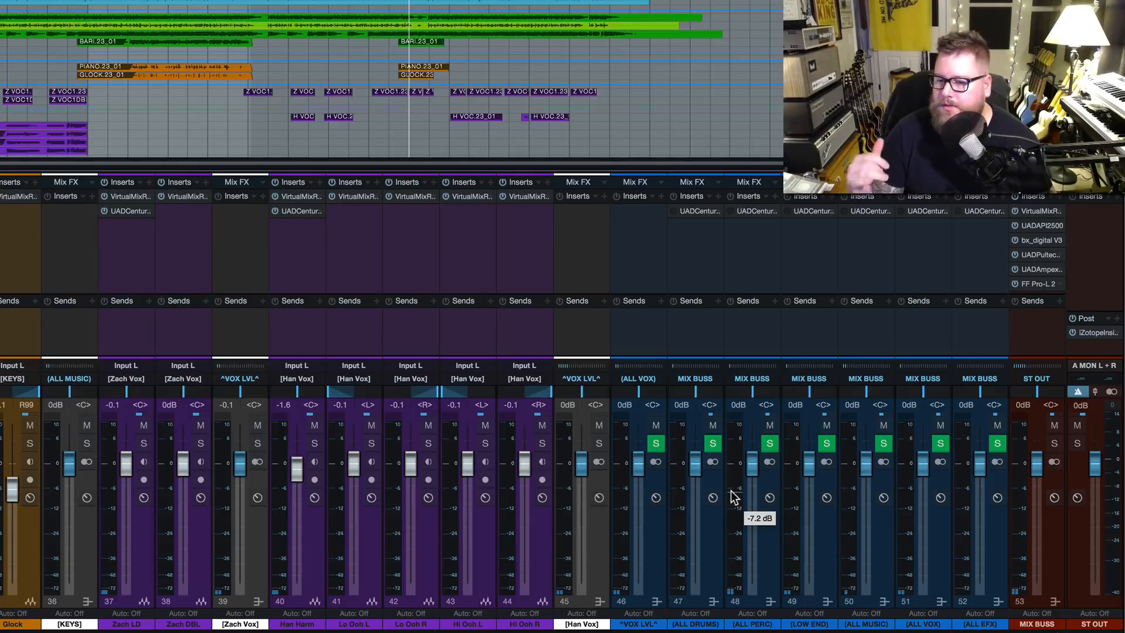
Select the six buses from (ALL DRUMS) to (ALL EFX) and activate their Century Tube Channel Strips together
{"action": "left_click", "coordinate": [701, 546]}
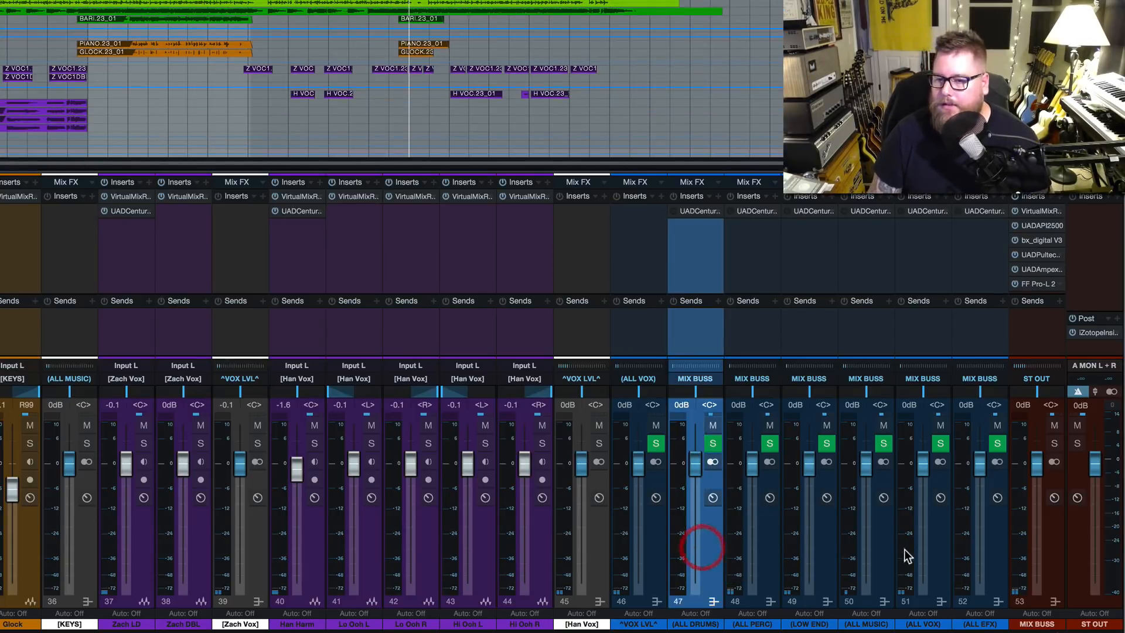
{"action": "left_click", "coordinate": [996, 540], "text": "shift"}
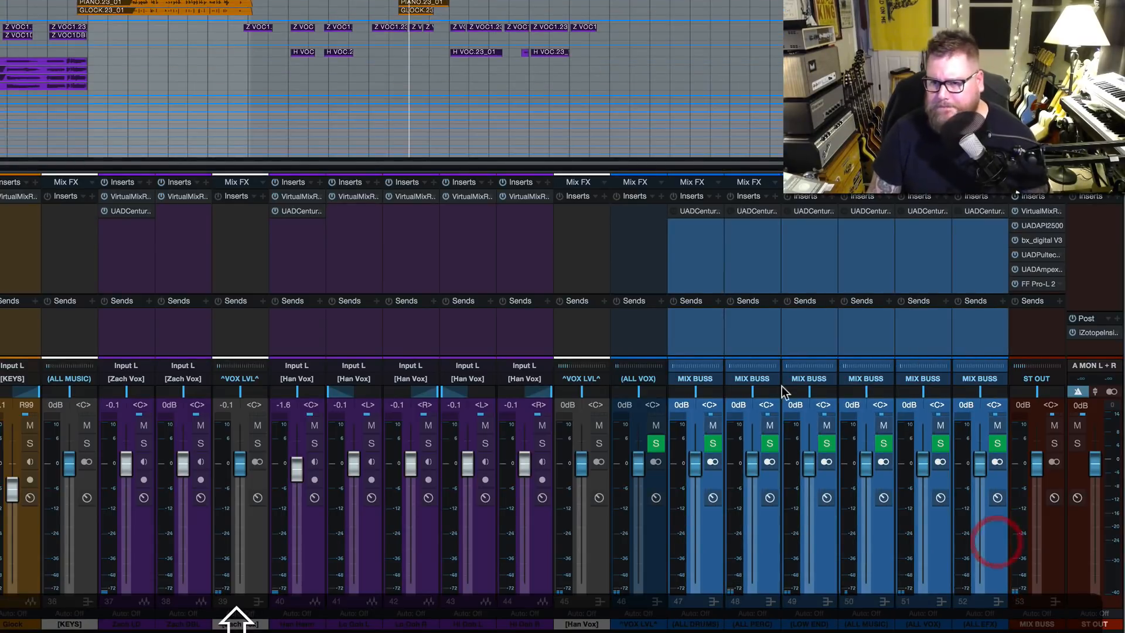
{"action": "left_click", "coordinate": [674, 211]}
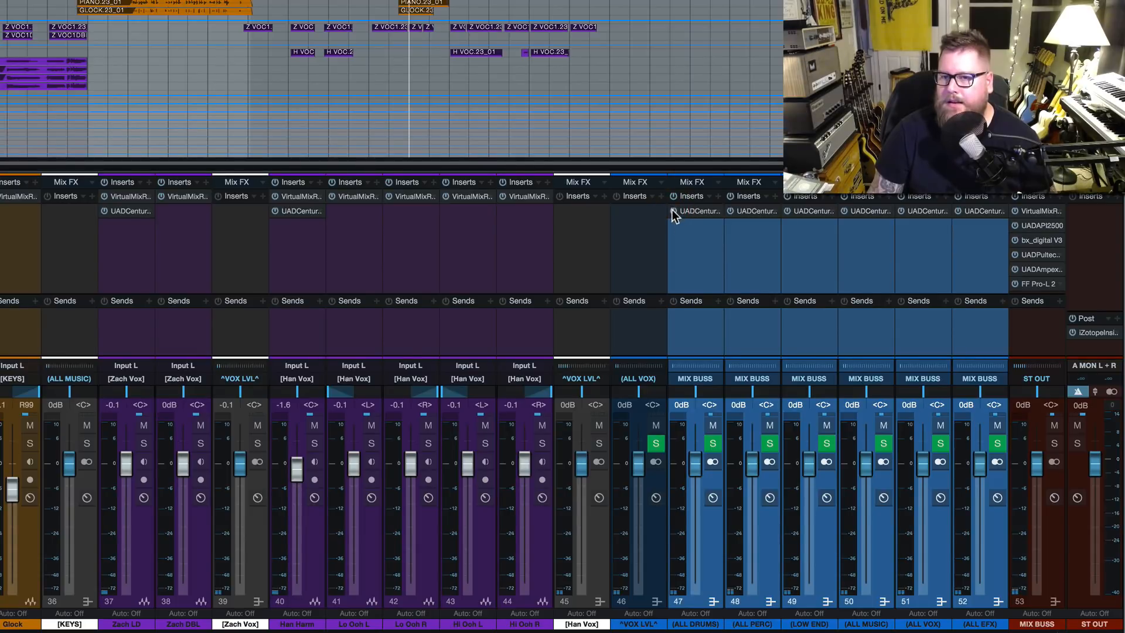
Play the full mix and compare it with the six bus channel strips bypassed and active, leaving them active and stopping playback
{"action": "left_click", "coordinate": [673, 210]}
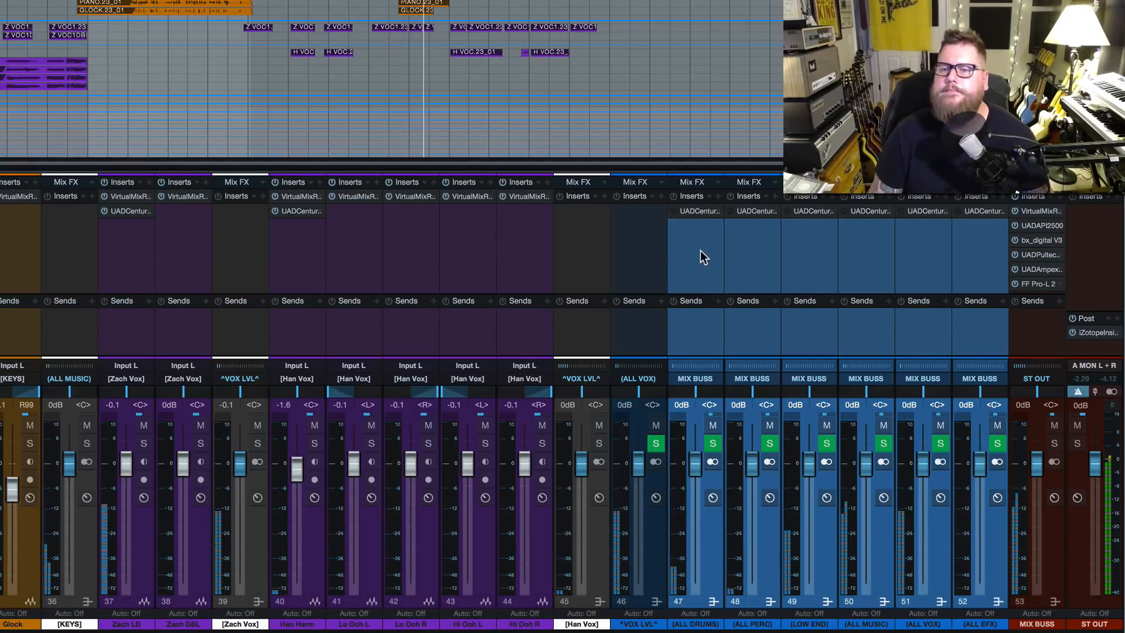
{"action": "left_click", "coordinate": [673, 211]}
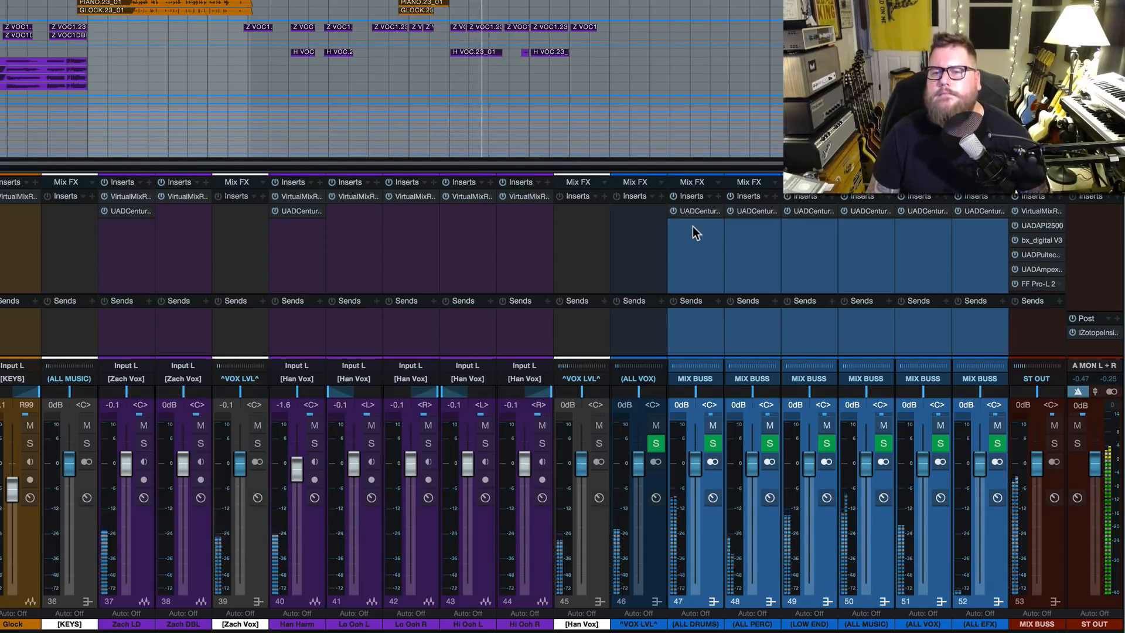
{"action": "left_click", "coordinate": [673, 210]}
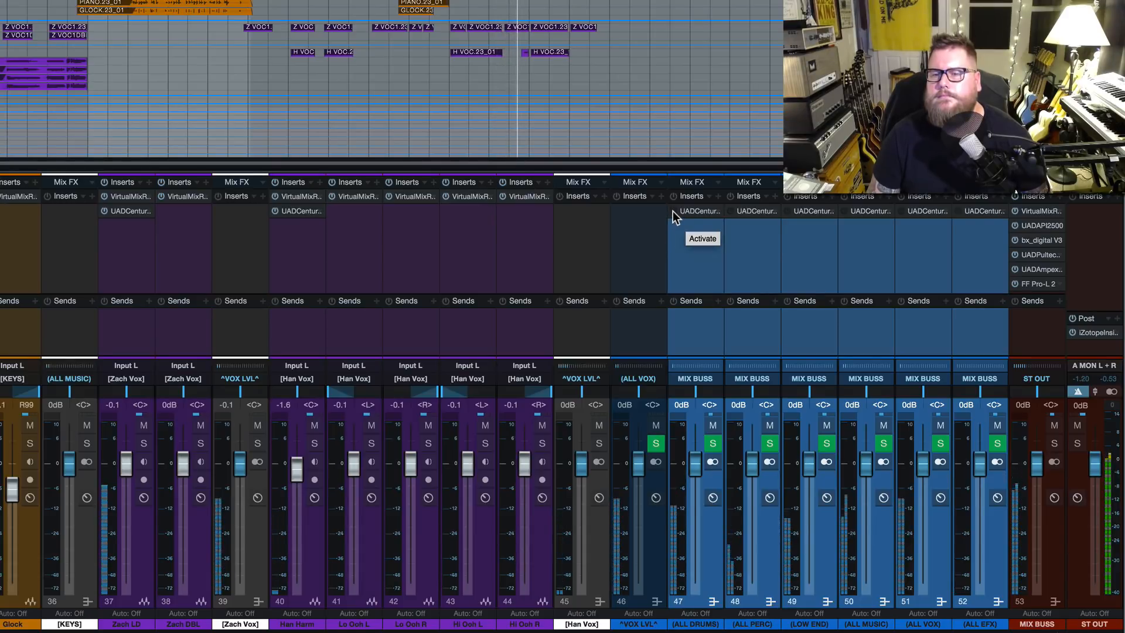
{"action": "left_click", "coordinate": [673, 211]}
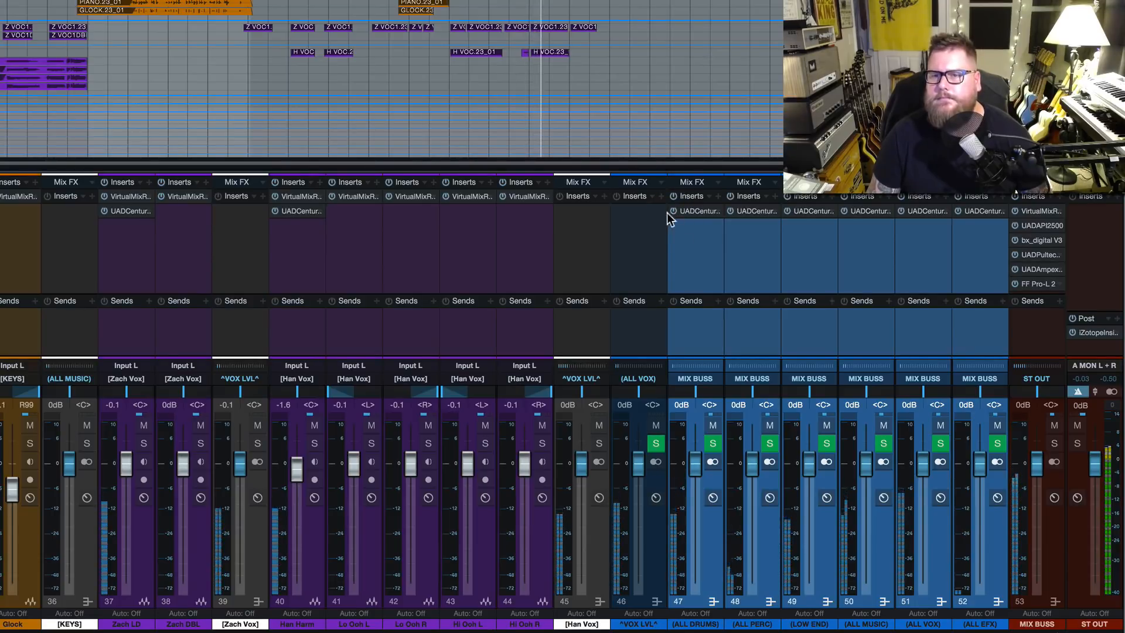
{"action": "left_click", "coordinate": [673, 211]}
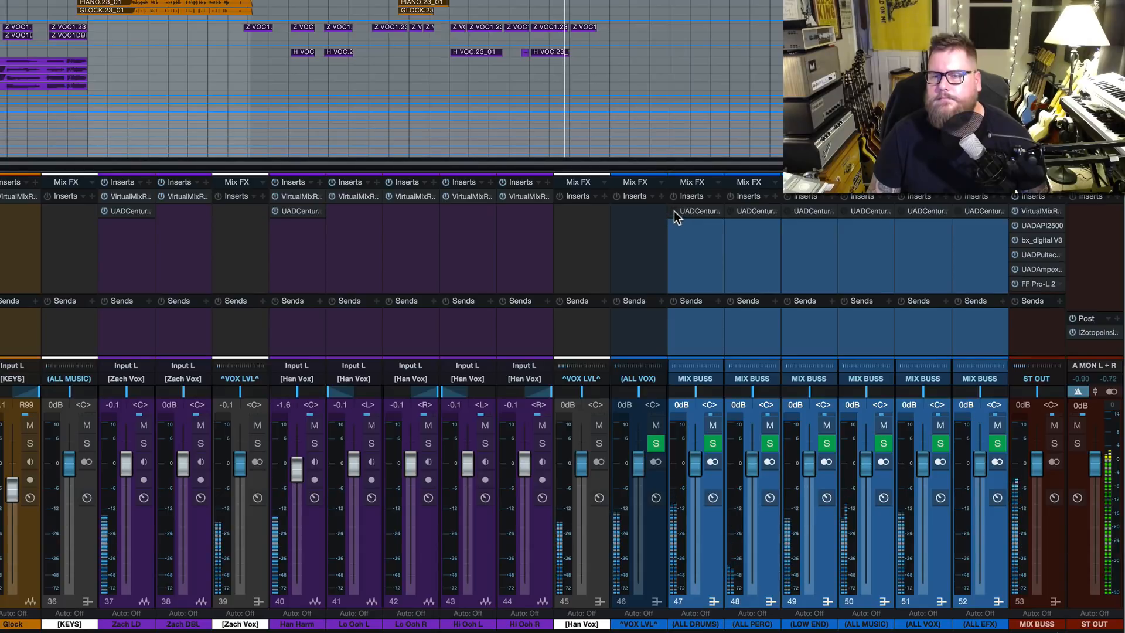
{"action": "left_click", "coordinate": [673, 211]}
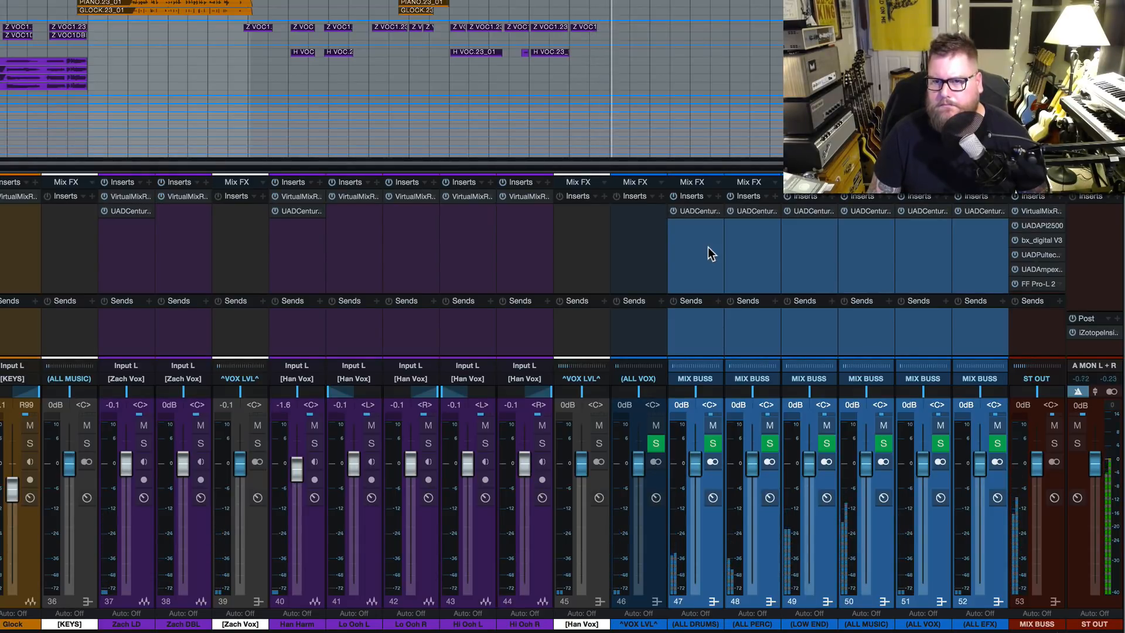
{"action": "key", "text": "space"}
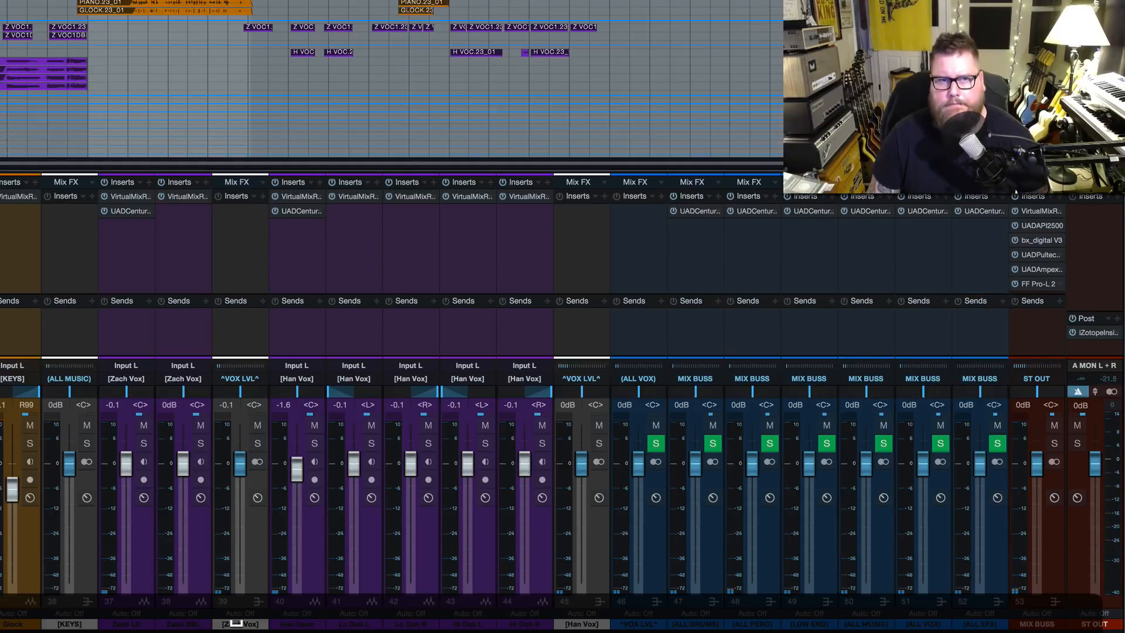
Restart playback, reselect the (ALL DRUMS) to (ALL EFX) buses and compare the chorus again with their Century strips off and on
{"action": "key", "text": "space"}
{"action": "left_click", "coordinate": [707, 540]}
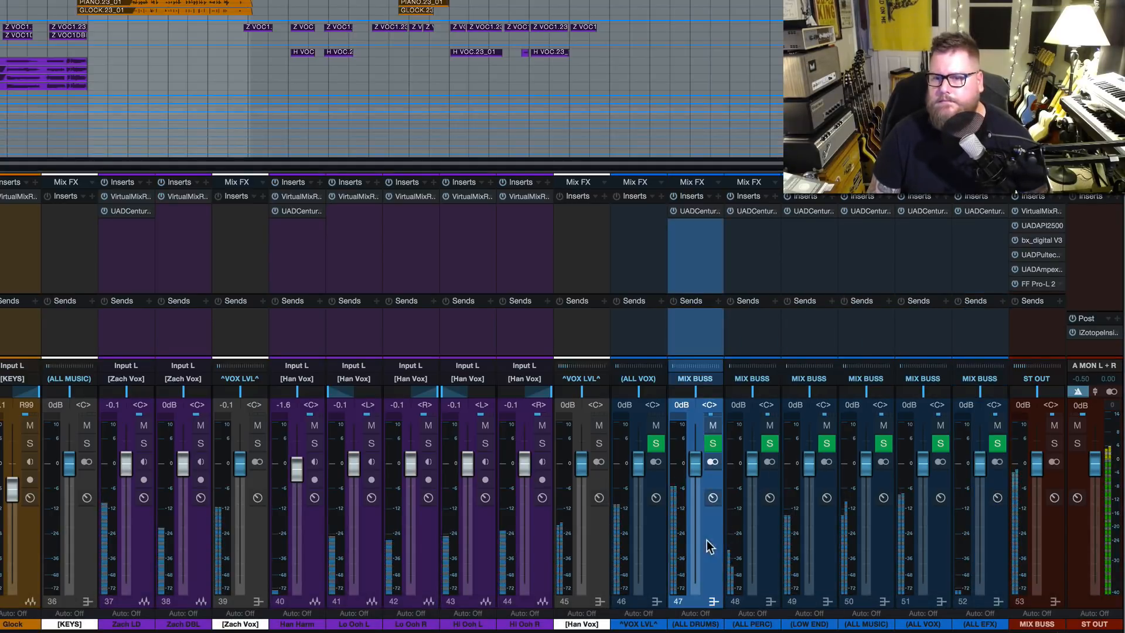
{"action": "left_click", "coordinate": [996, 544], "text": "shift"}
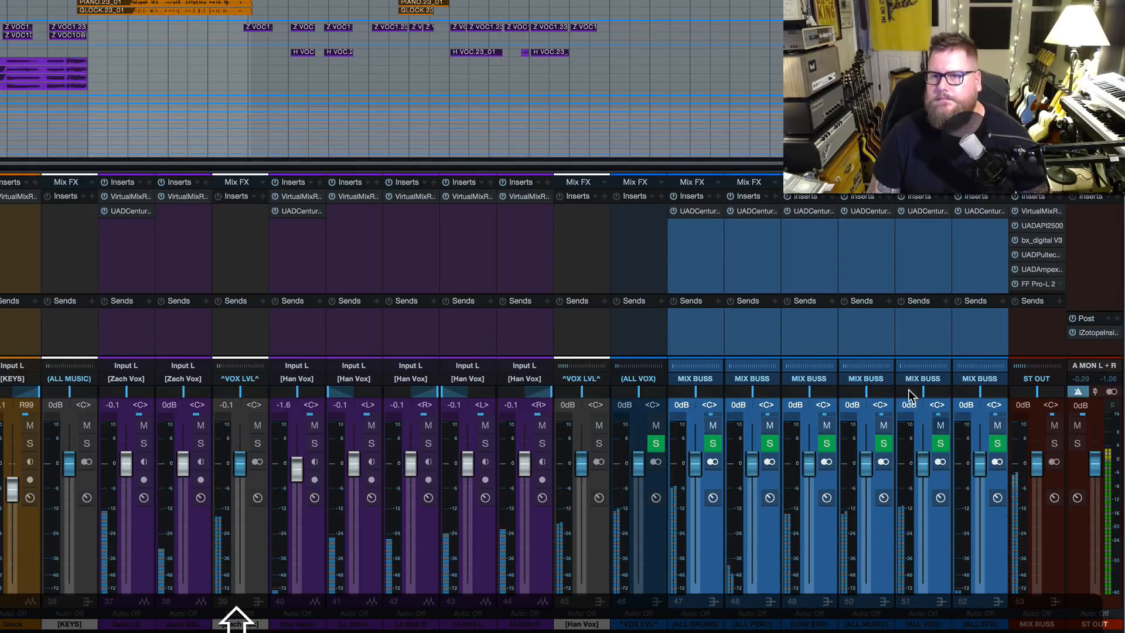
{"action": "left_click", "coordinate": [673, 210]}
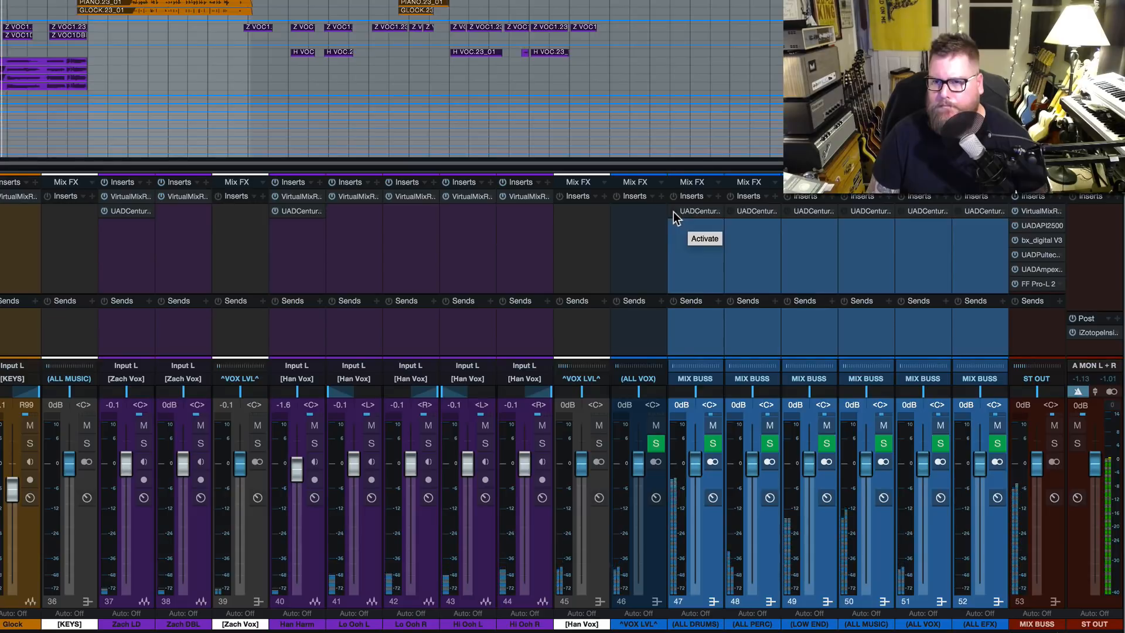
{"action": "left_click", "coordinate": [673, 212]}
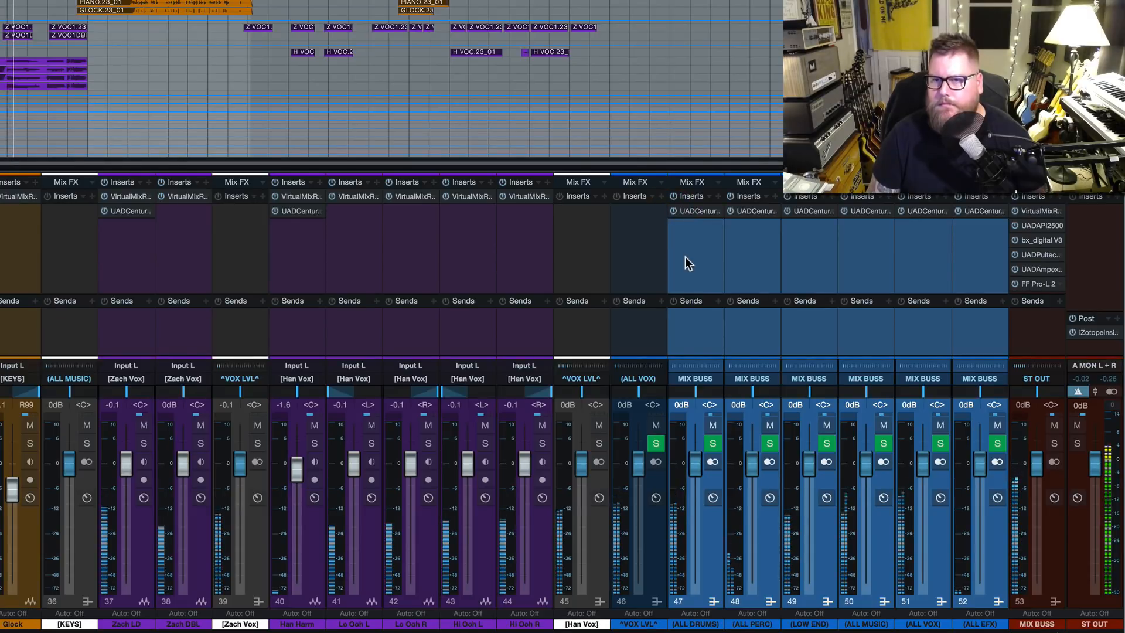
{"action": "left_click", "coordinate": [673, 211]}
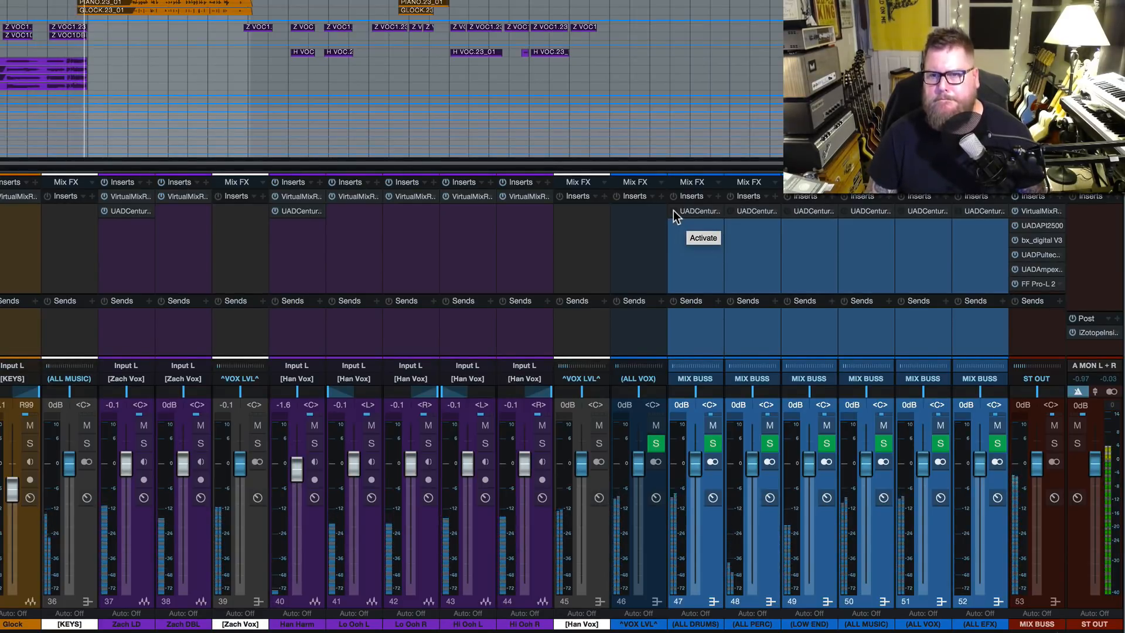
{"action": "left_click", "coordinate": [673, 210]}
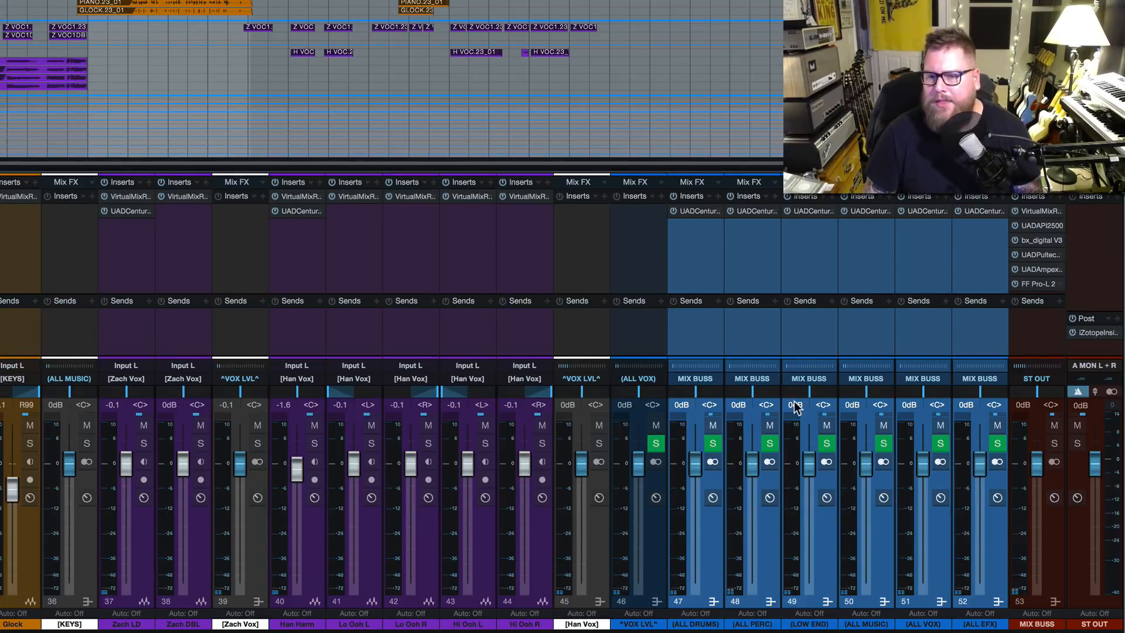
Open the Century Tube Channel Strip on the (ALL DRUMS) bus and reposition its window so the whole strip is visible
{"action": "left_click", "coordinate": [705, 567]}
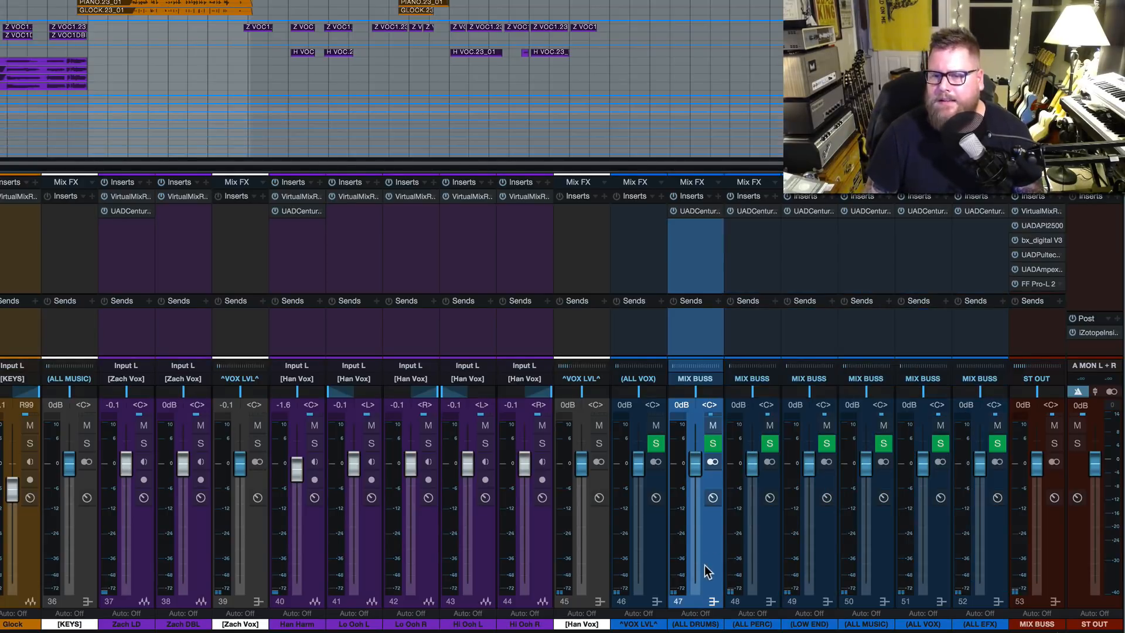
{"action": "left_click", "coordinate": [701, 211]}
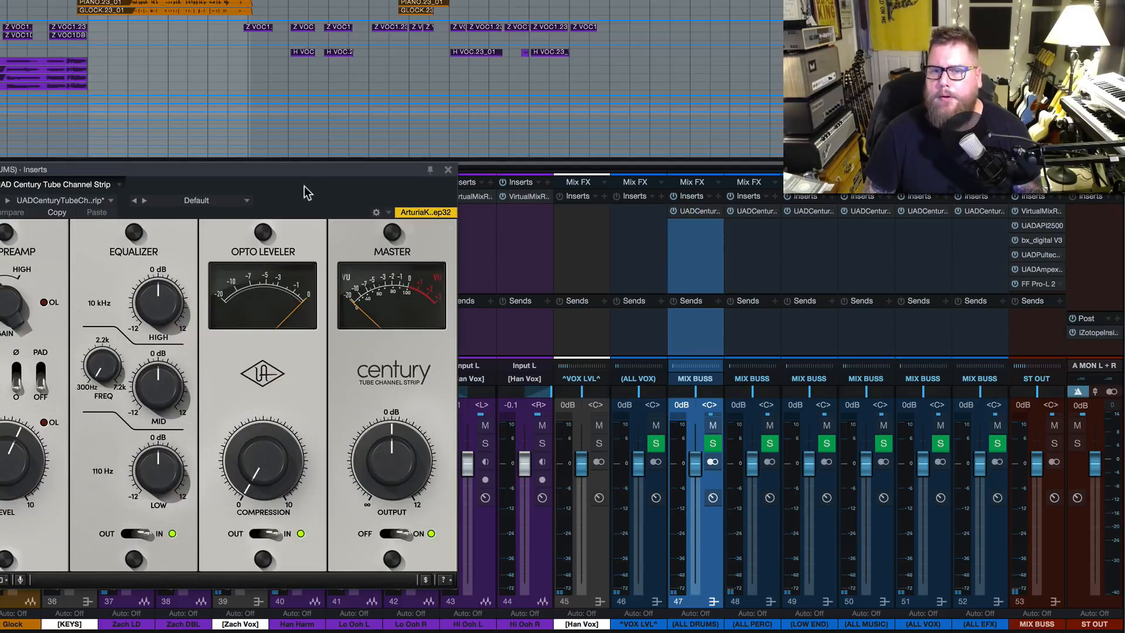
{"action": "left_click_drag", "start_coordinate": [296, 168], "coordinate": [322, 171]}
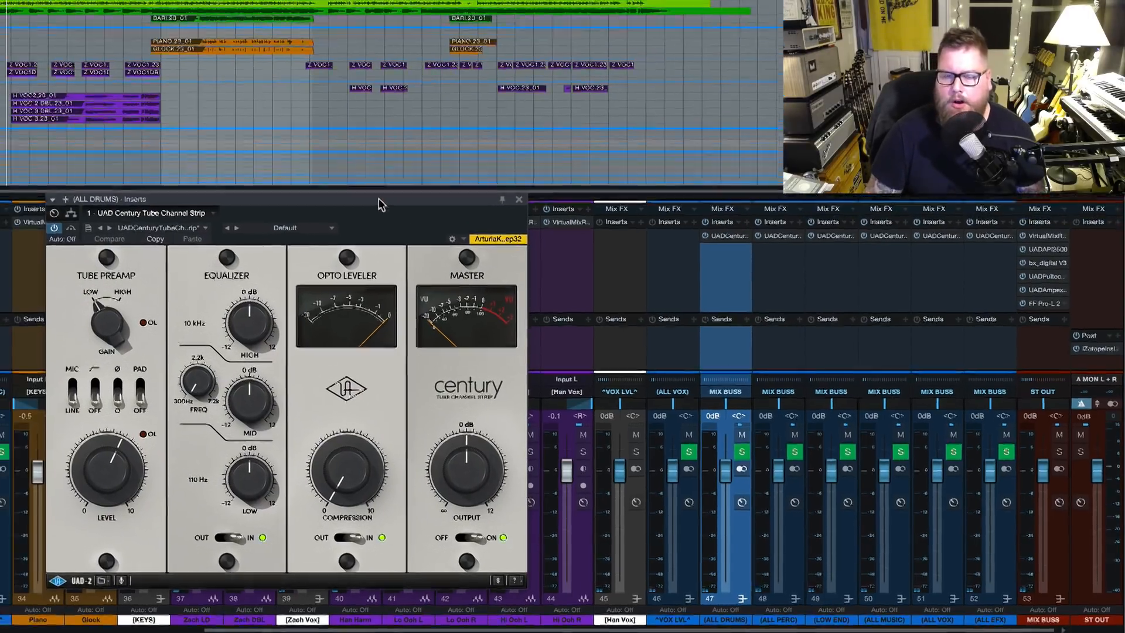